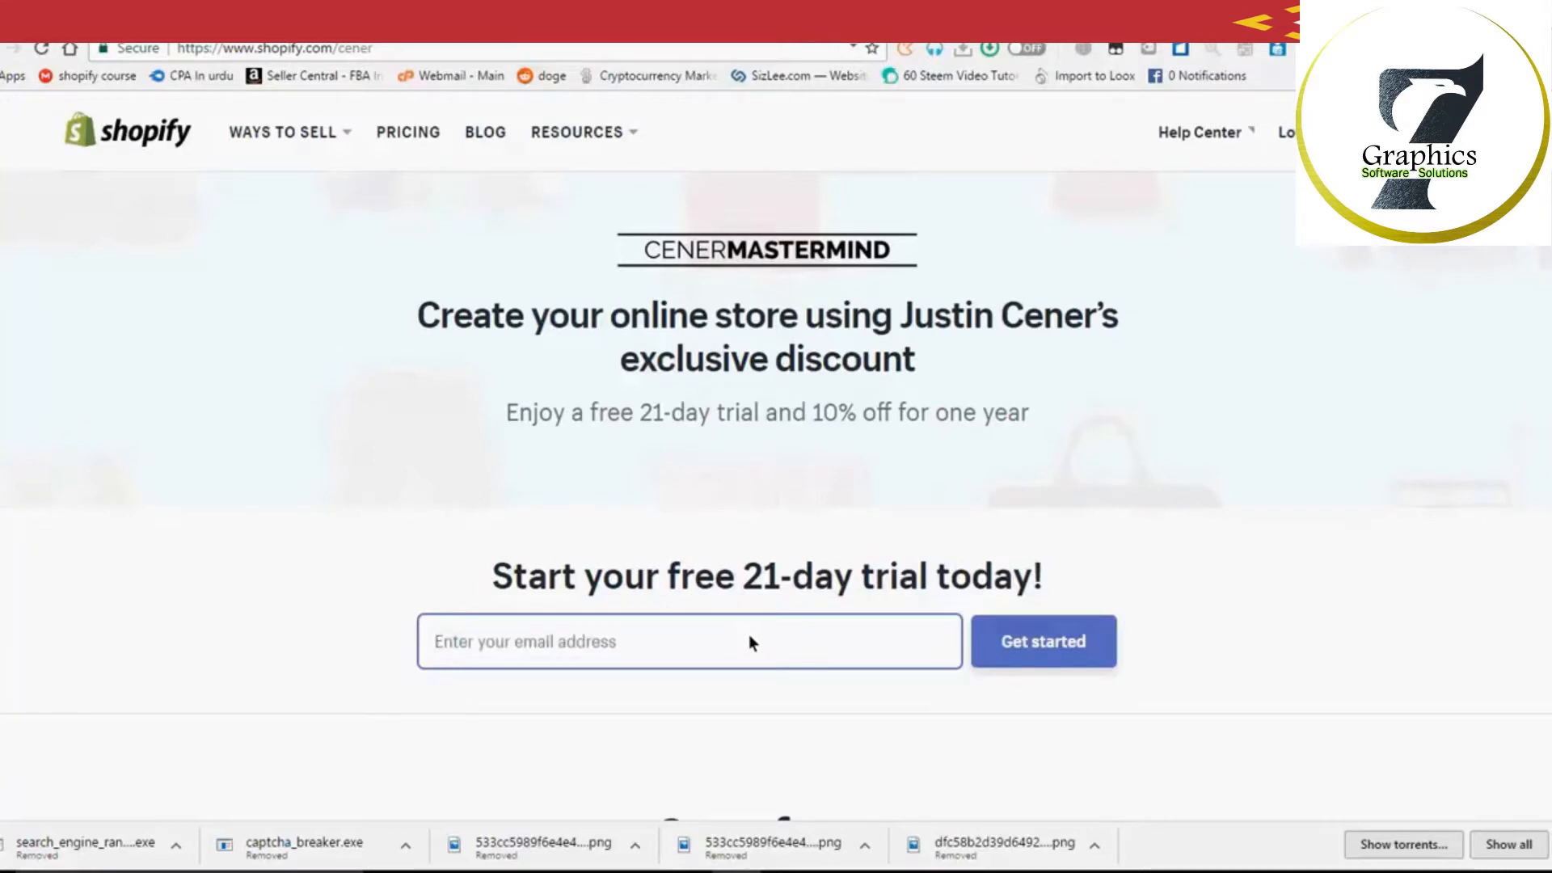
Step: Enter your email address in the trial box, correct its typos, and start the 21-day free trial
{"action": "type", "text": "Eshareply"}
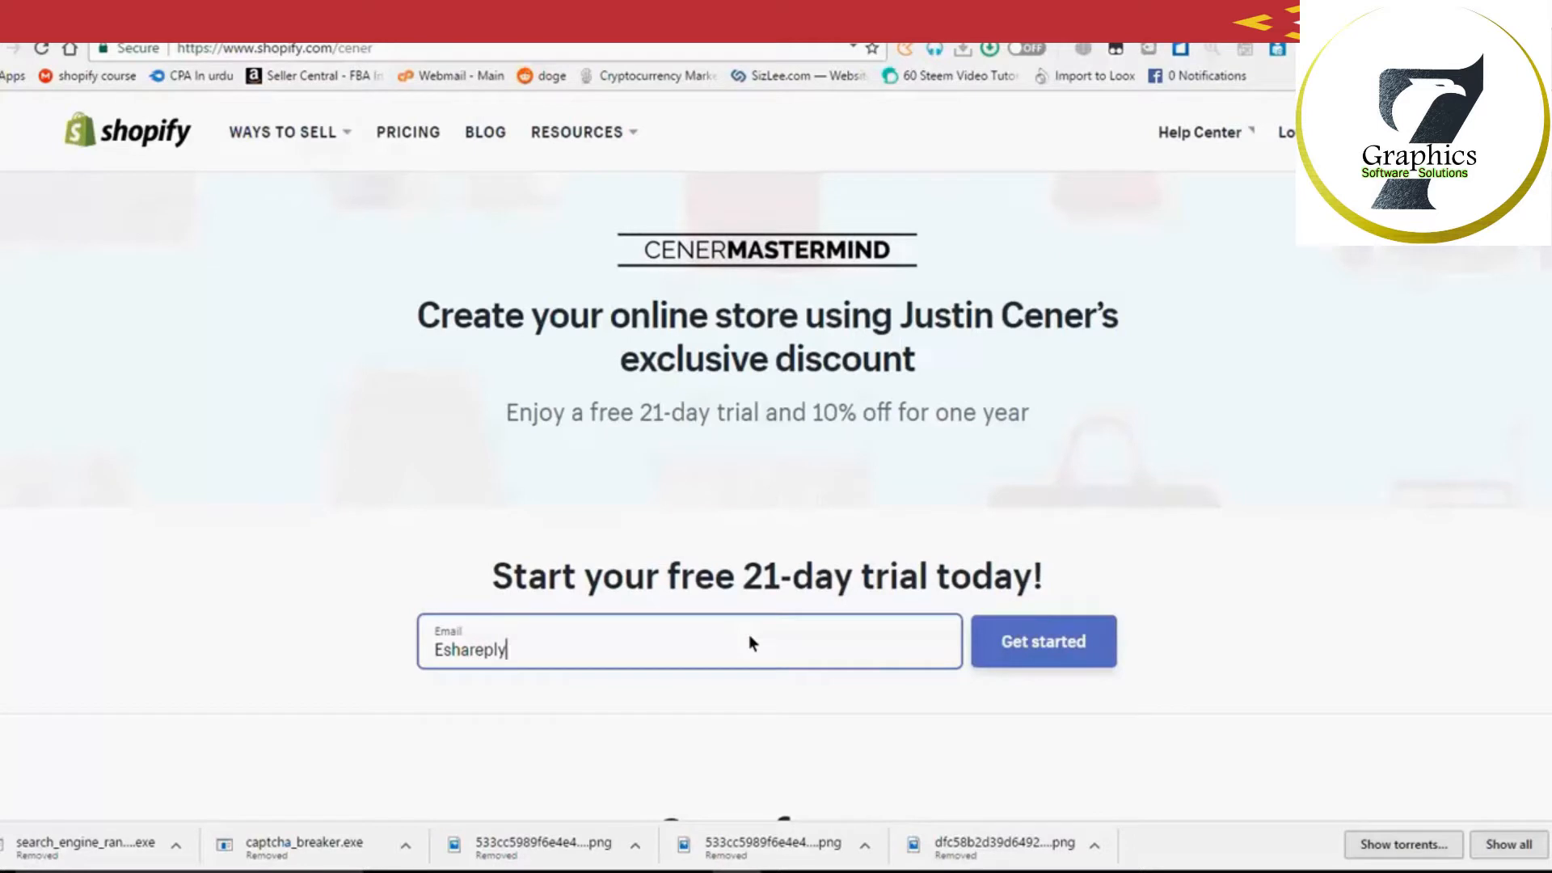
{"action": "left_click_drag", "start_coordinate": [451, 653], "coordinate": [429, 659]}
{"action": "type", "text": "O"}
{"action": "left_click_drag", "start_coordinate": [559, 652], "coordinate": [381, 673]}
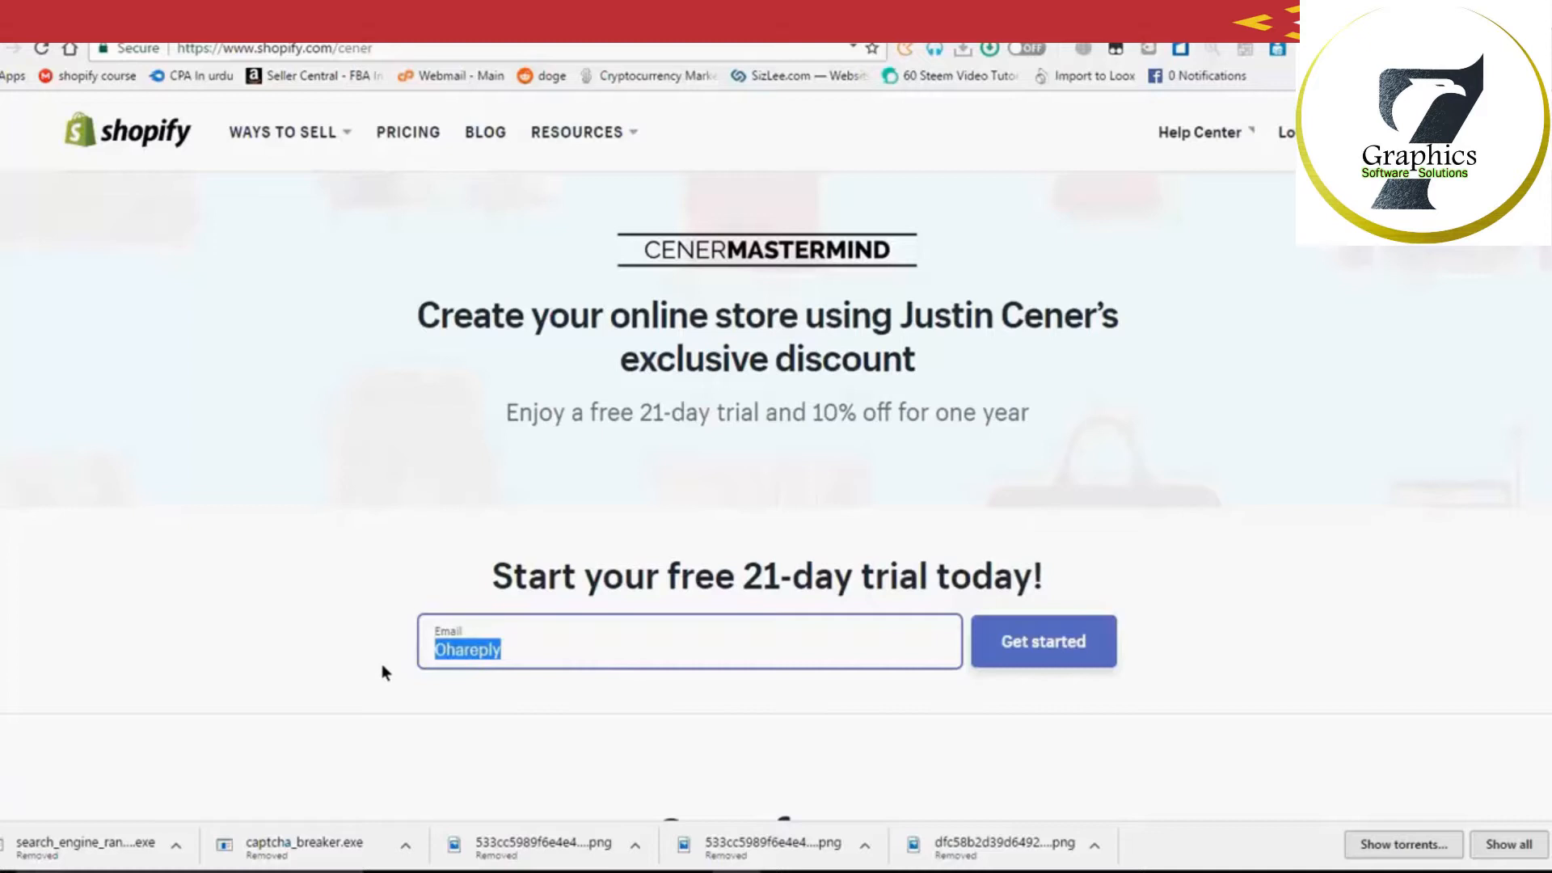
{"action": "type", "text": "Ohshop"}
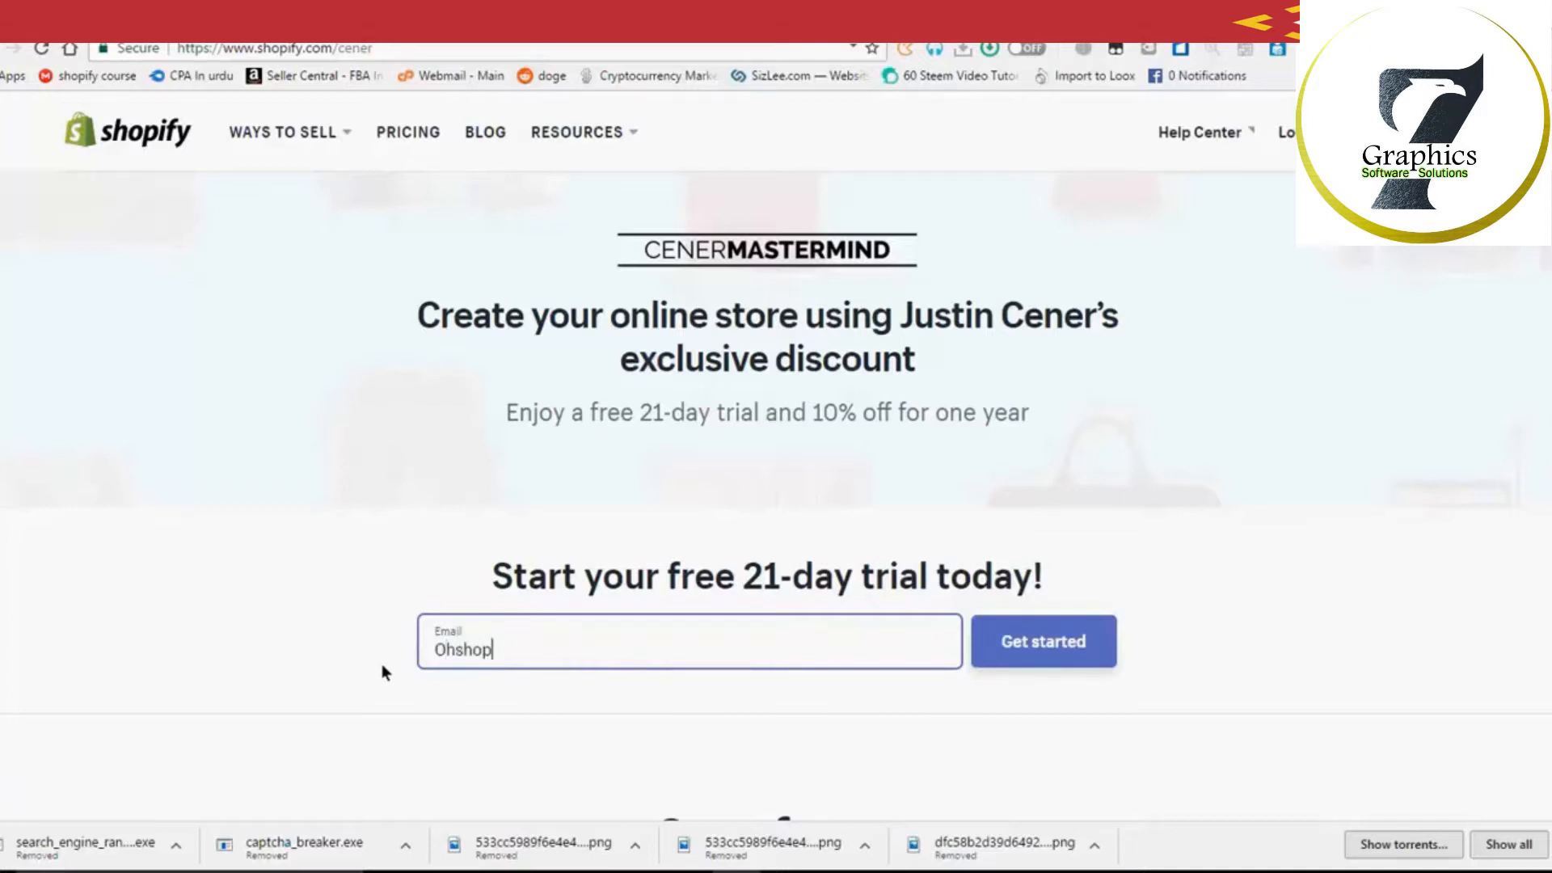
{"action": "type", "text": "fy"}
{"action": "key", "text": "BackSpace"}
{"action": "key", "text": "BackSpace"}
{"action": "type", "text": "y"}
{"action": "left_click", "coordinate": [1025, 650]}
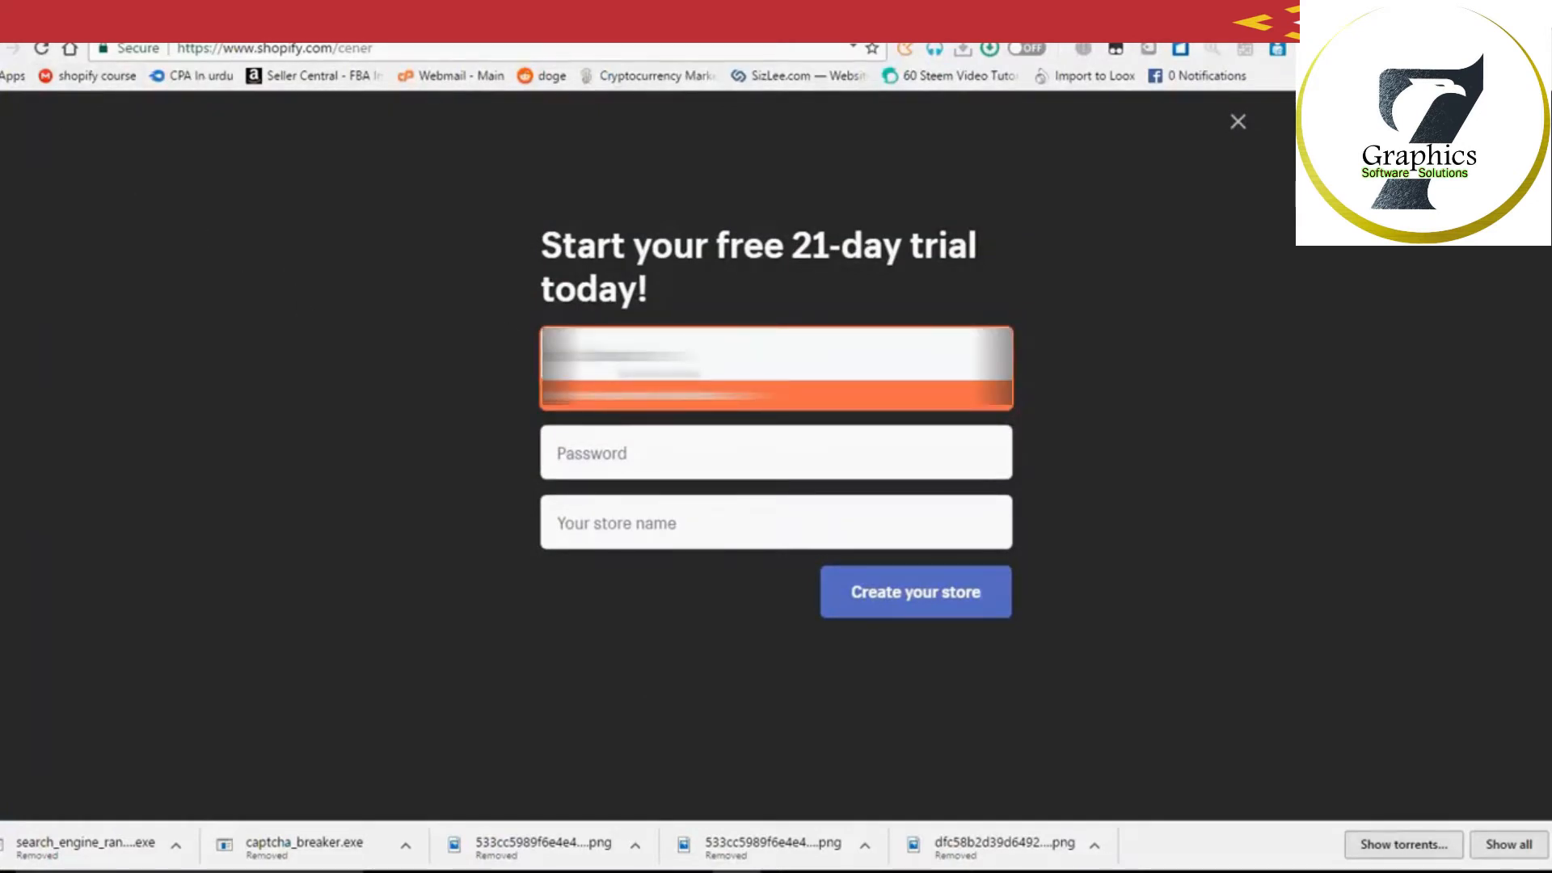
Step: Fill in the account email and a password on the signup form
{"action": "type", "text": "..."}
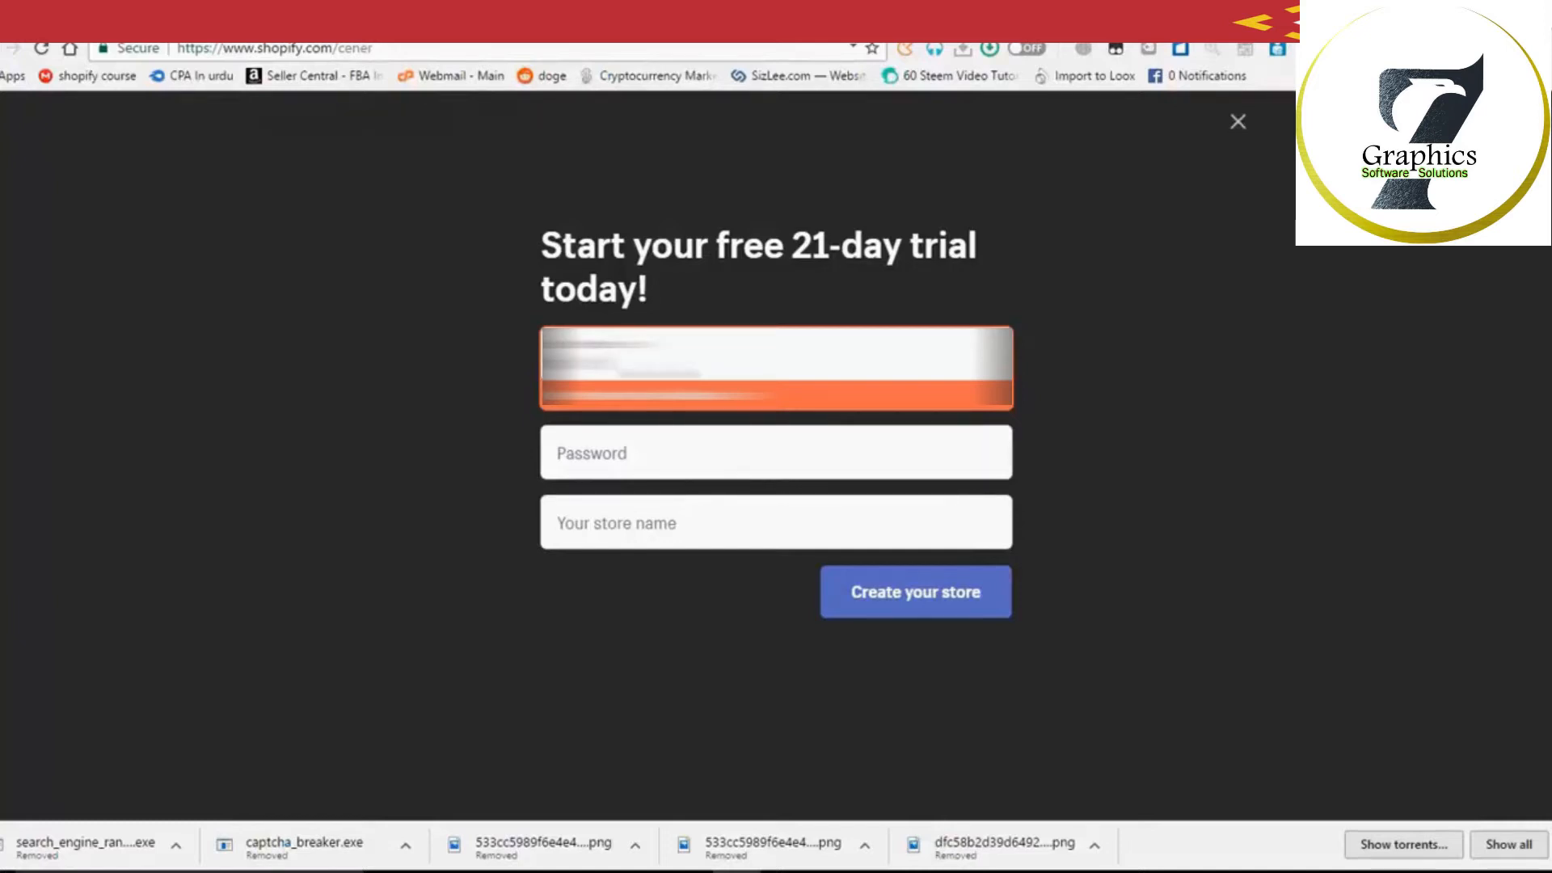
{"action": "type", "text": "..."}
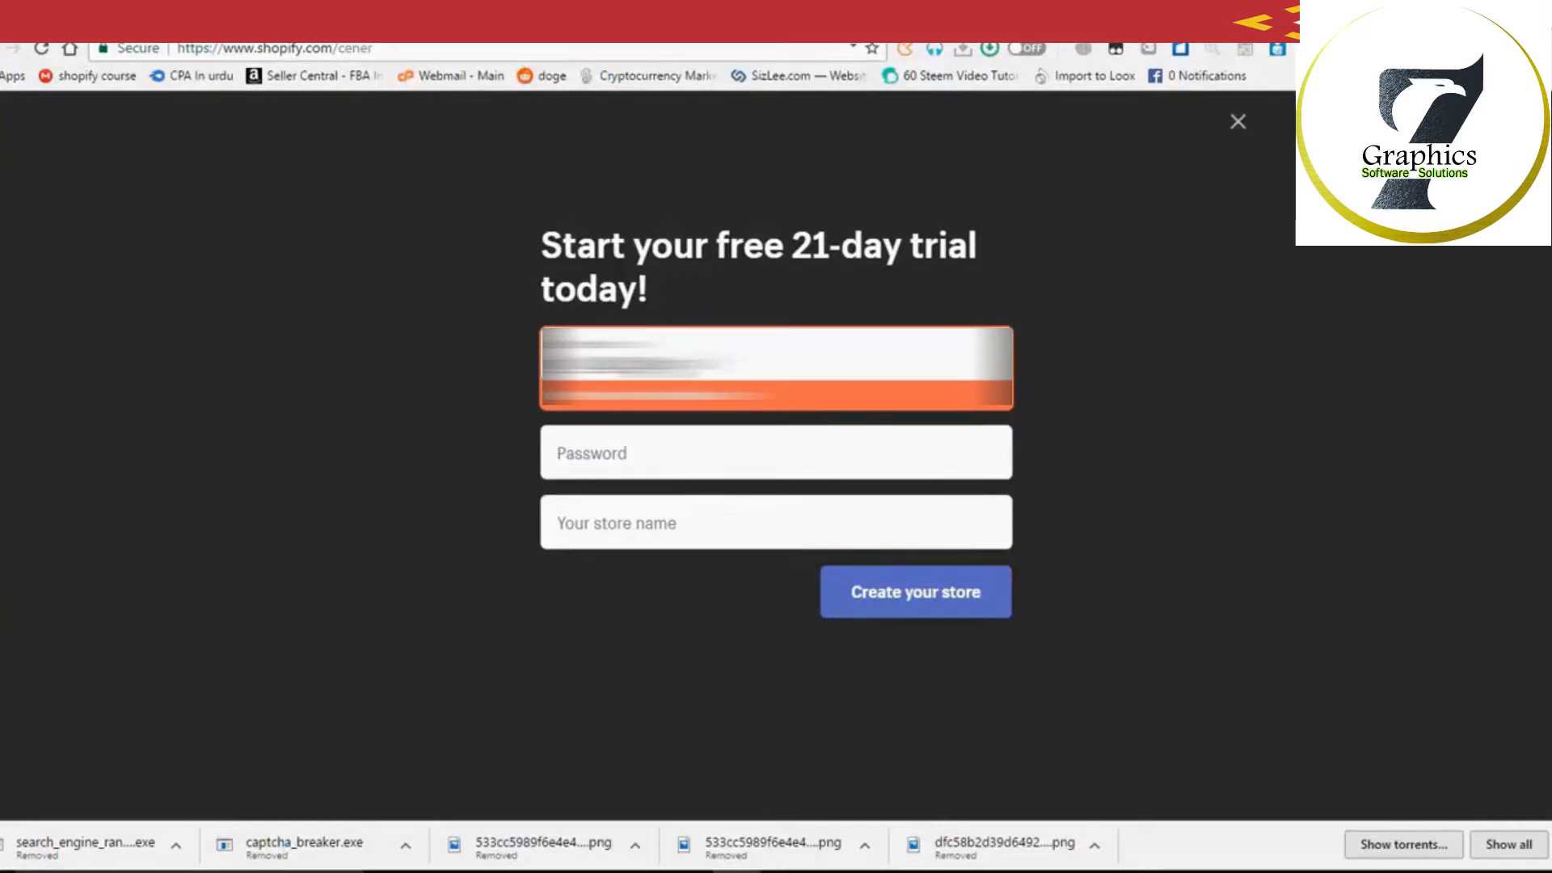
{"action": "key", "text": "Tab"}
{"action": "type", "text": "••••"}
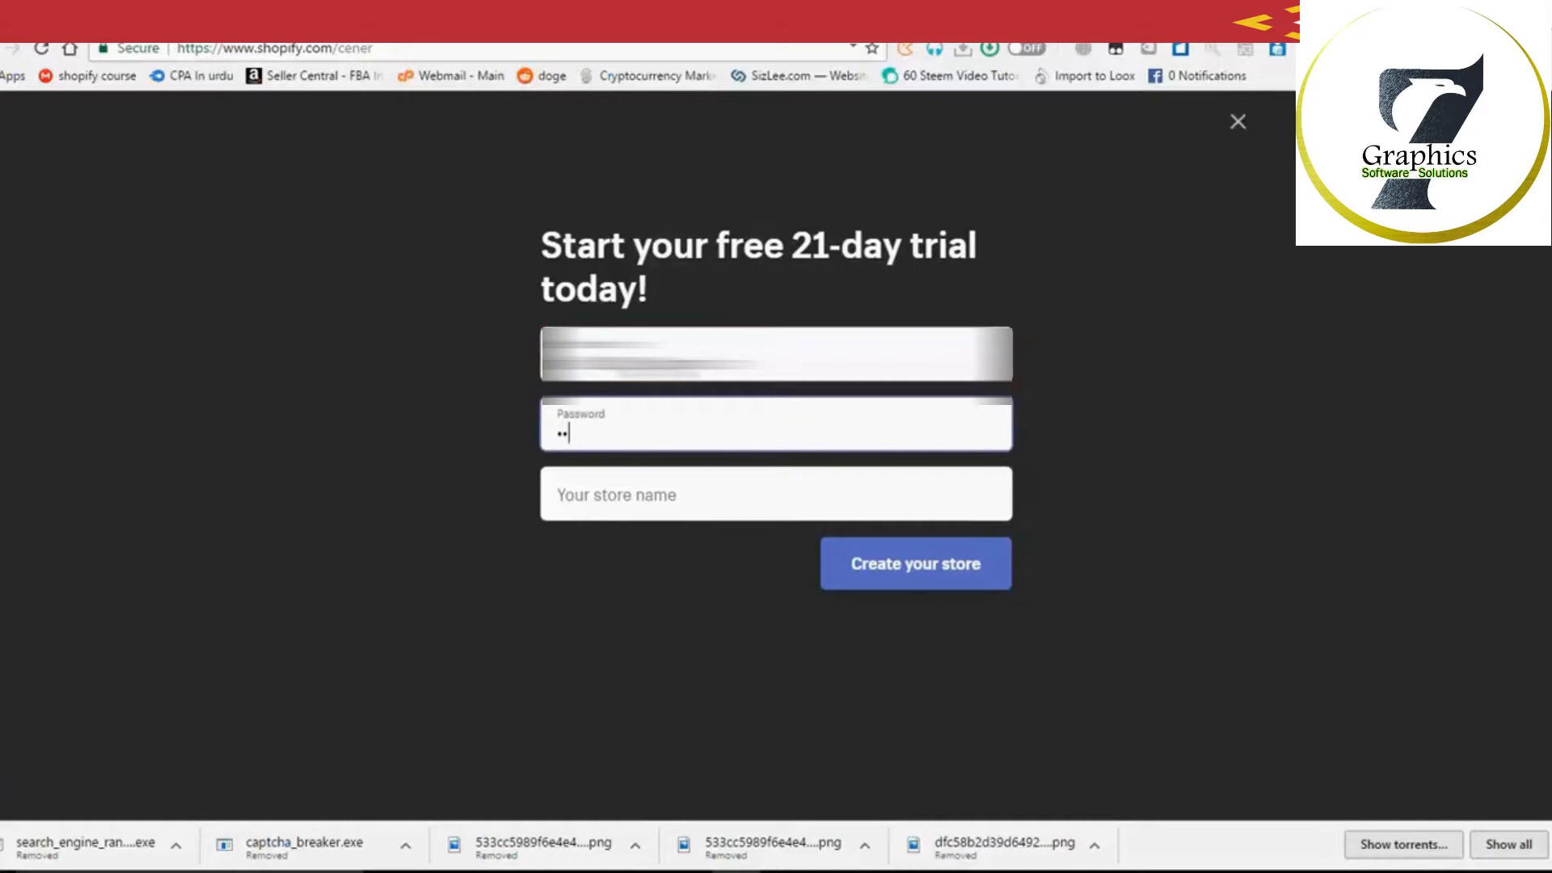
{"action": "type", "text": "••••••"}
{"action": "key", "text": "Tab"}
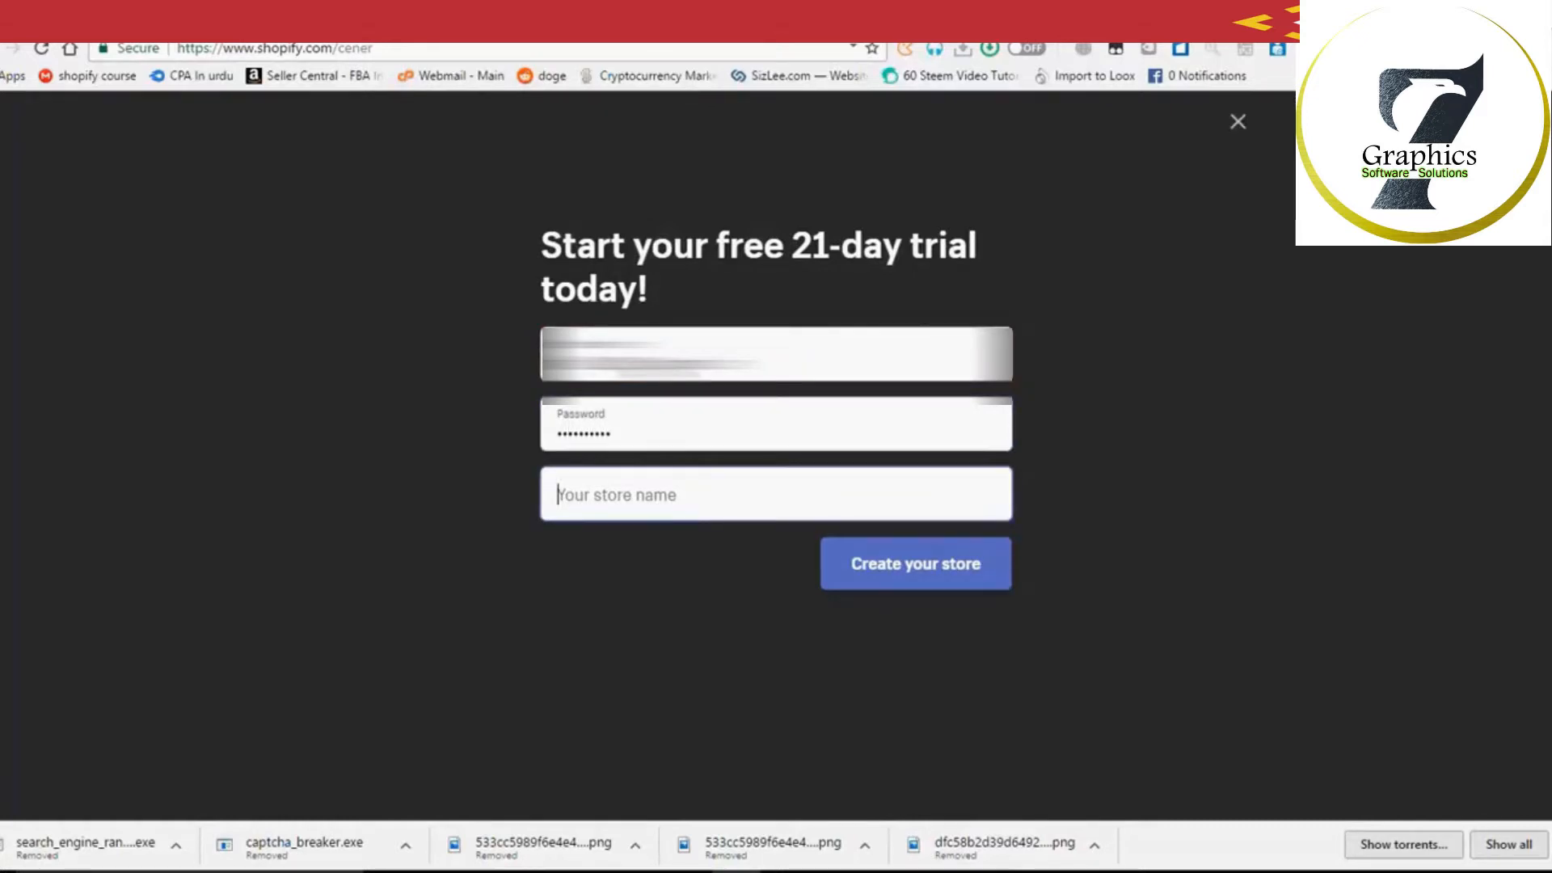
Step: Set the store name to 'EOshope' after 'Oshope' is rejected as already taken
{"action": "type", "text": "E"}
{"action": "key", "text": "BackSpace"}
{"action": "type", "text": "Oshopify"}
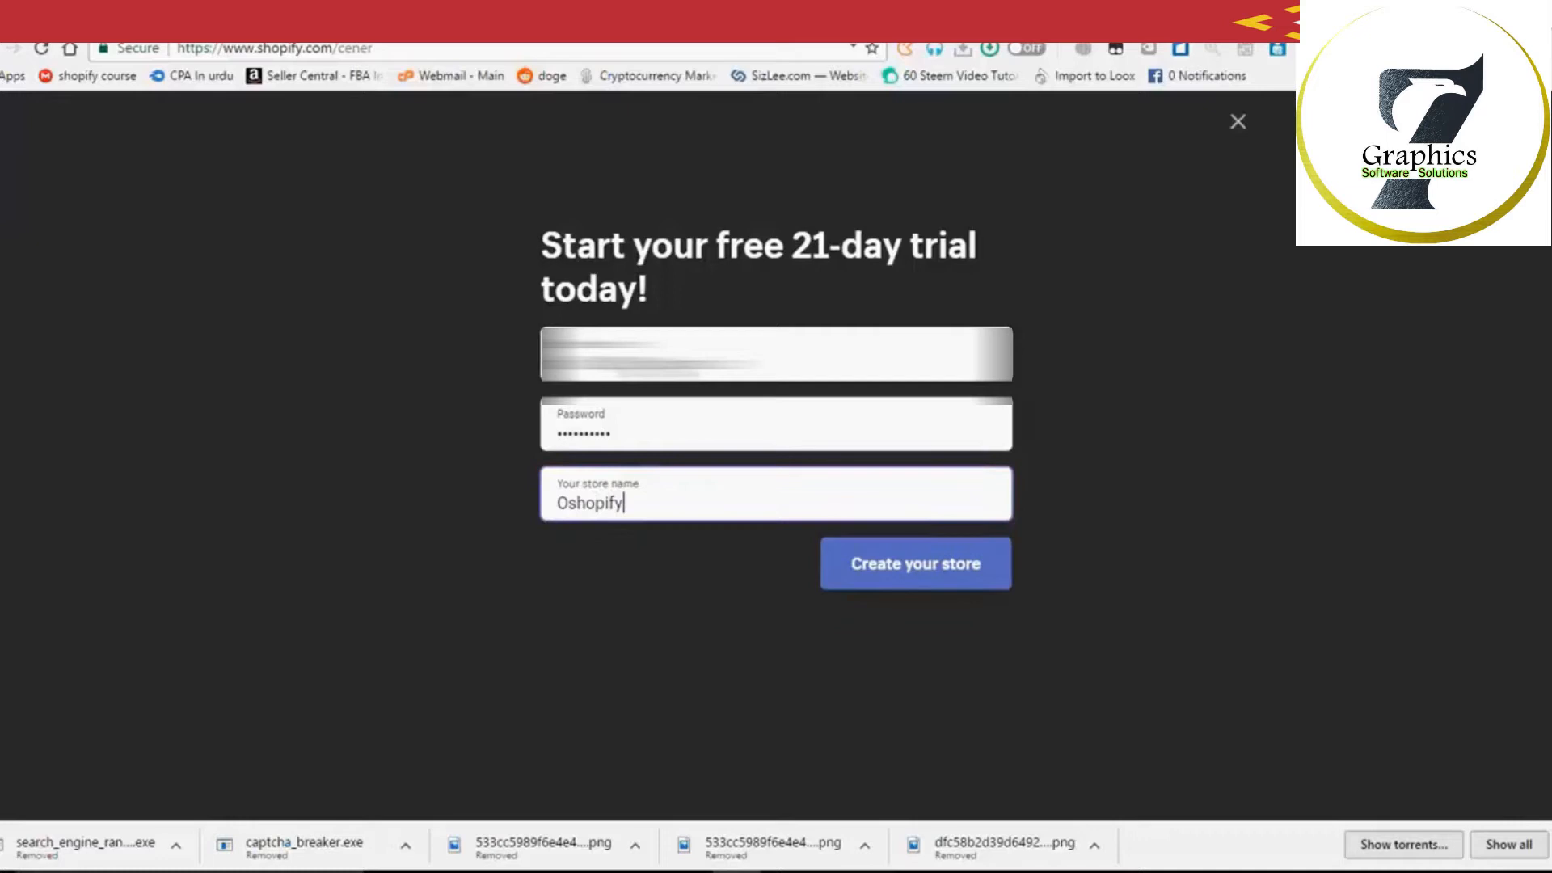
{"action": "key", "text": "BackSpace"}
{"action": "key", "text": "BackSpace"}
{"action": "key", "text": "BackSpace"}
{"action": "type", "text": "e"}
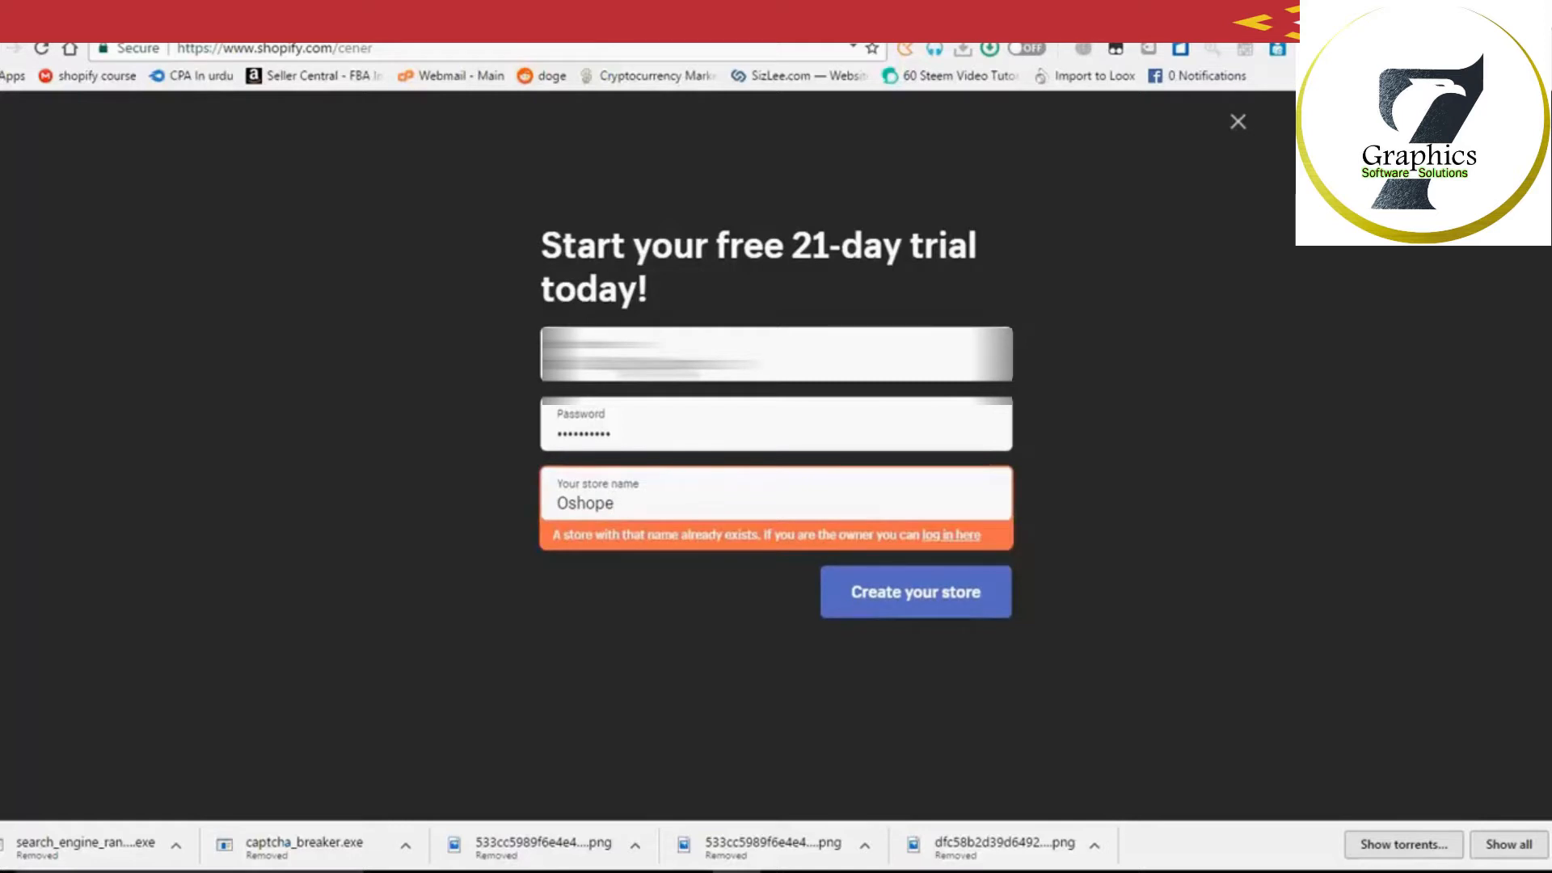
{"action": "key", "text": "Left"}
{"action": "key", "text": "Left"}
{"action": "key", "text": "Left"}
{"action": "key", "text": "Left"}
{"action": "key", "text": "Left"}
{"action": "key", "text": "Left"}
{"action": "type", "text": "E"}
{"action": "key", "text": "Right"}
{"action": "key", "text": "Right"}
{"action": "key", "text": "Right"}
{"action": "key", "text": "Right"}
{"action": "key", "text": "Right"}
{"action": "key", "text": "Right"}
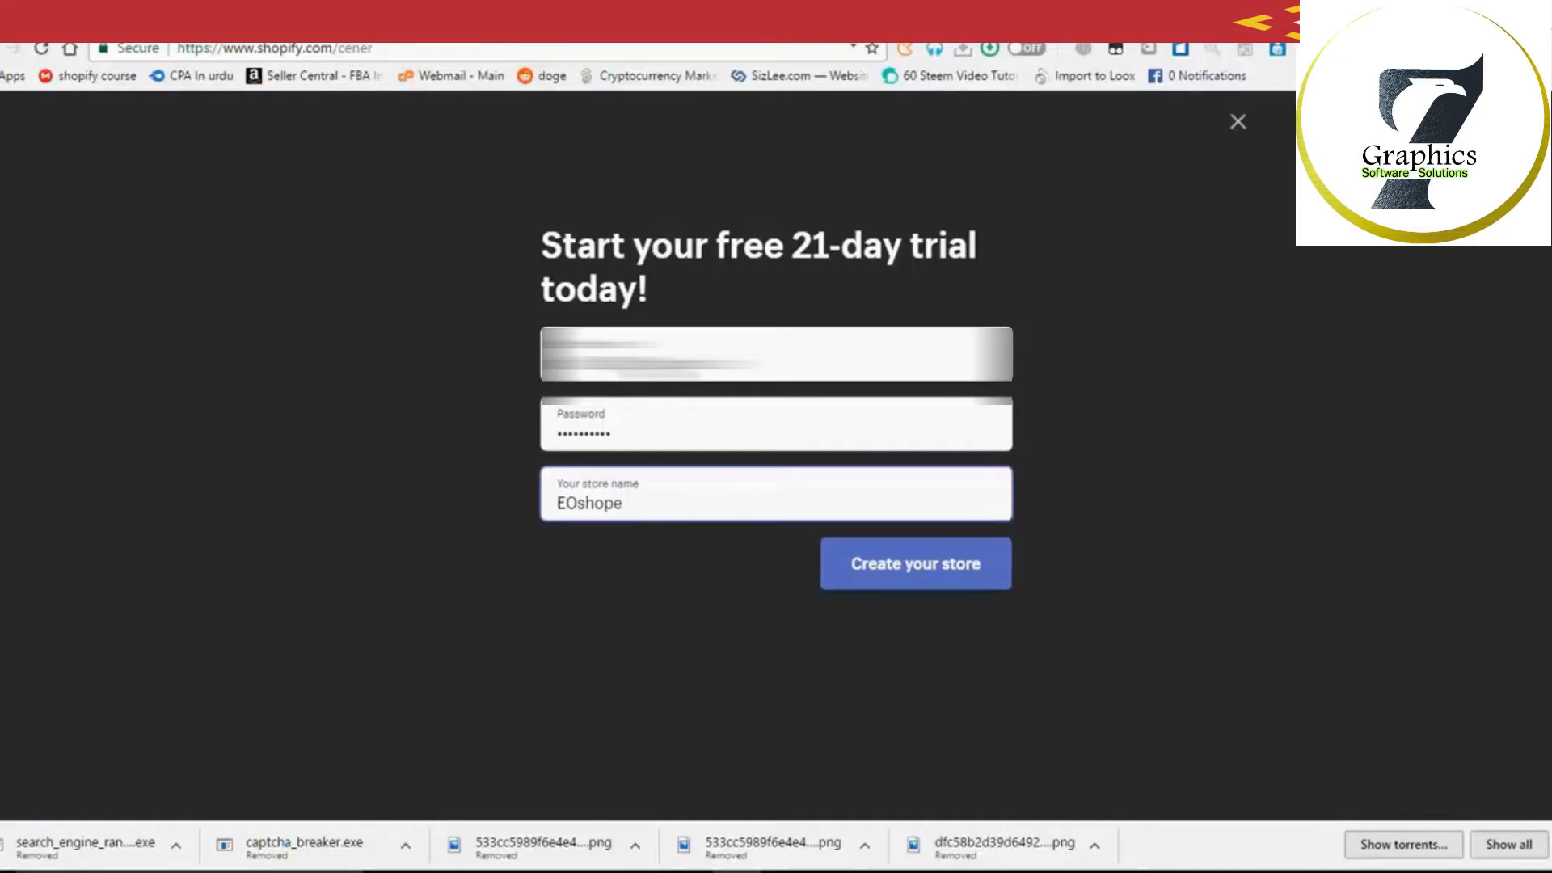
Step: Create the store, save the browser password, and answer that you're selling, just not online
{"action": "left_click", "coordinate": [929, 588]}
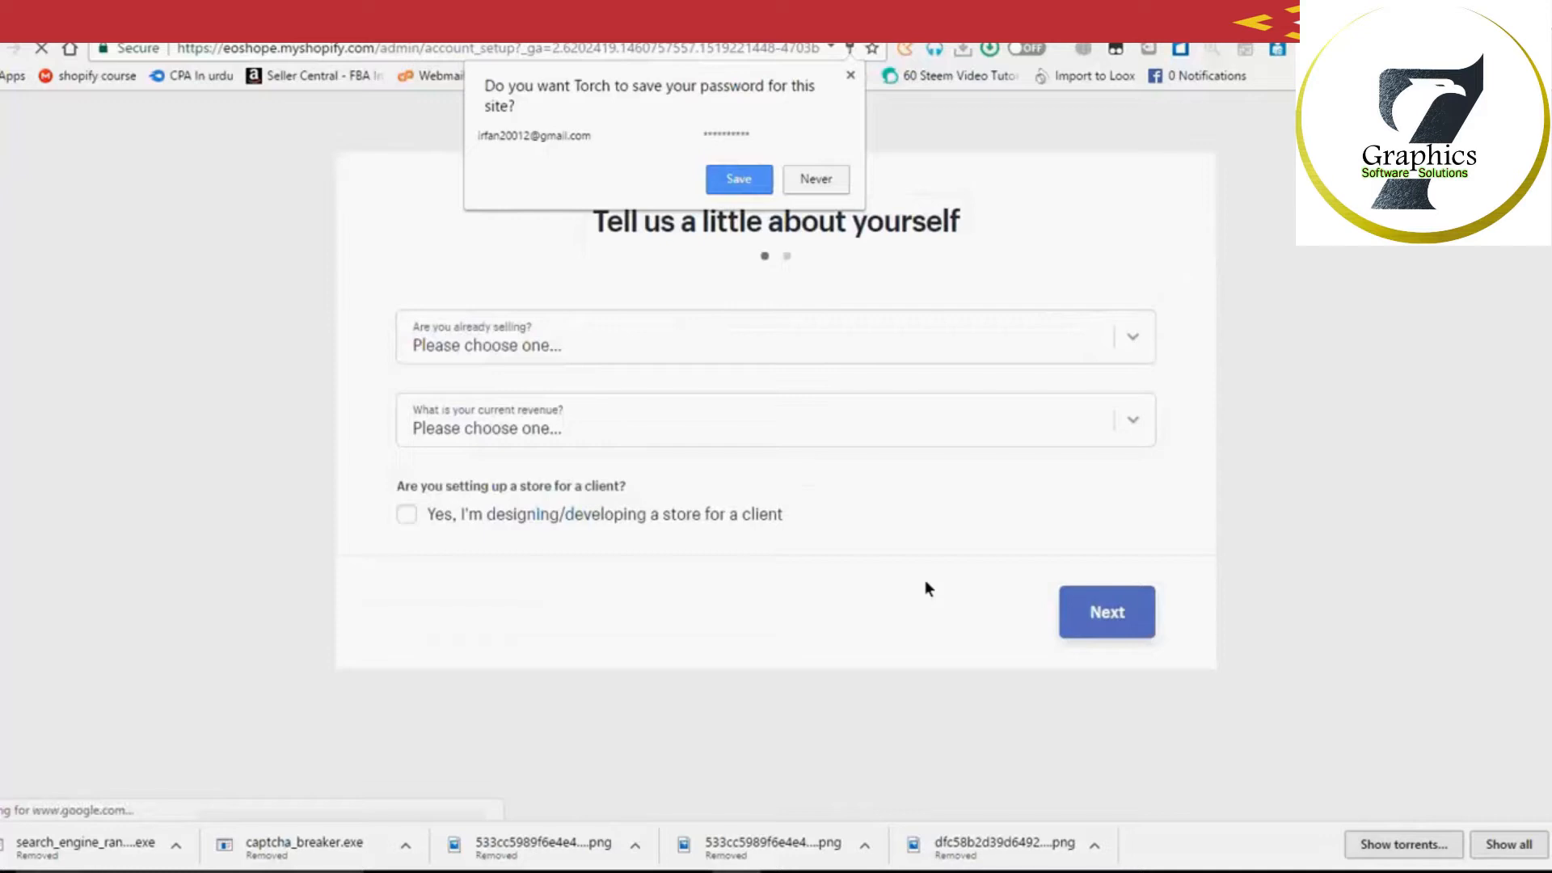
{"action": "left_click", "coordinate": [737, 191]}
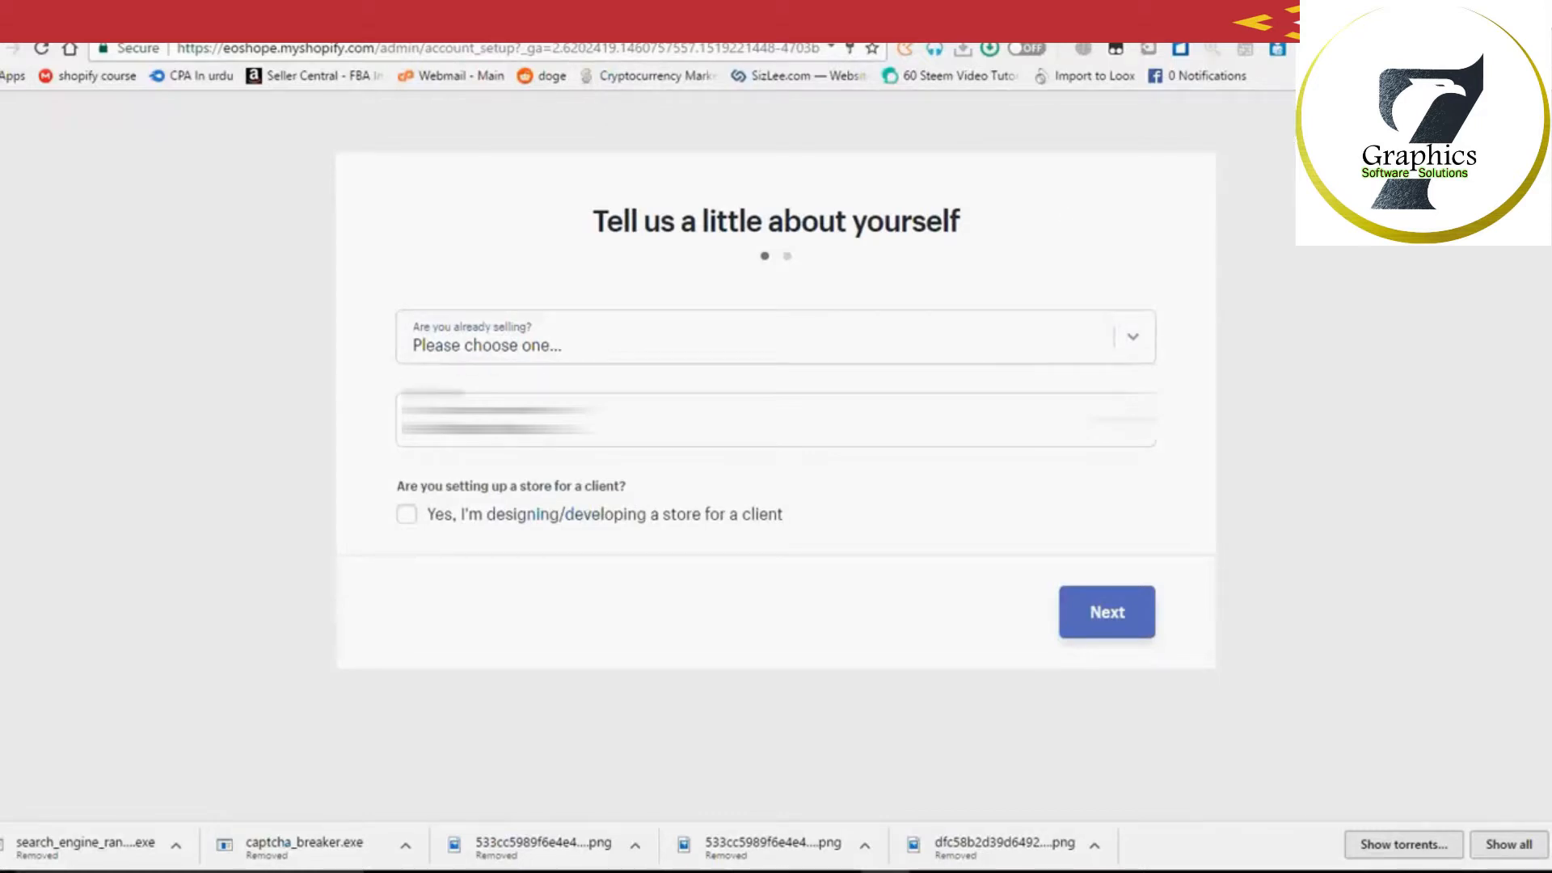
{"action": "left_click", "coordinate": [627, 343]}
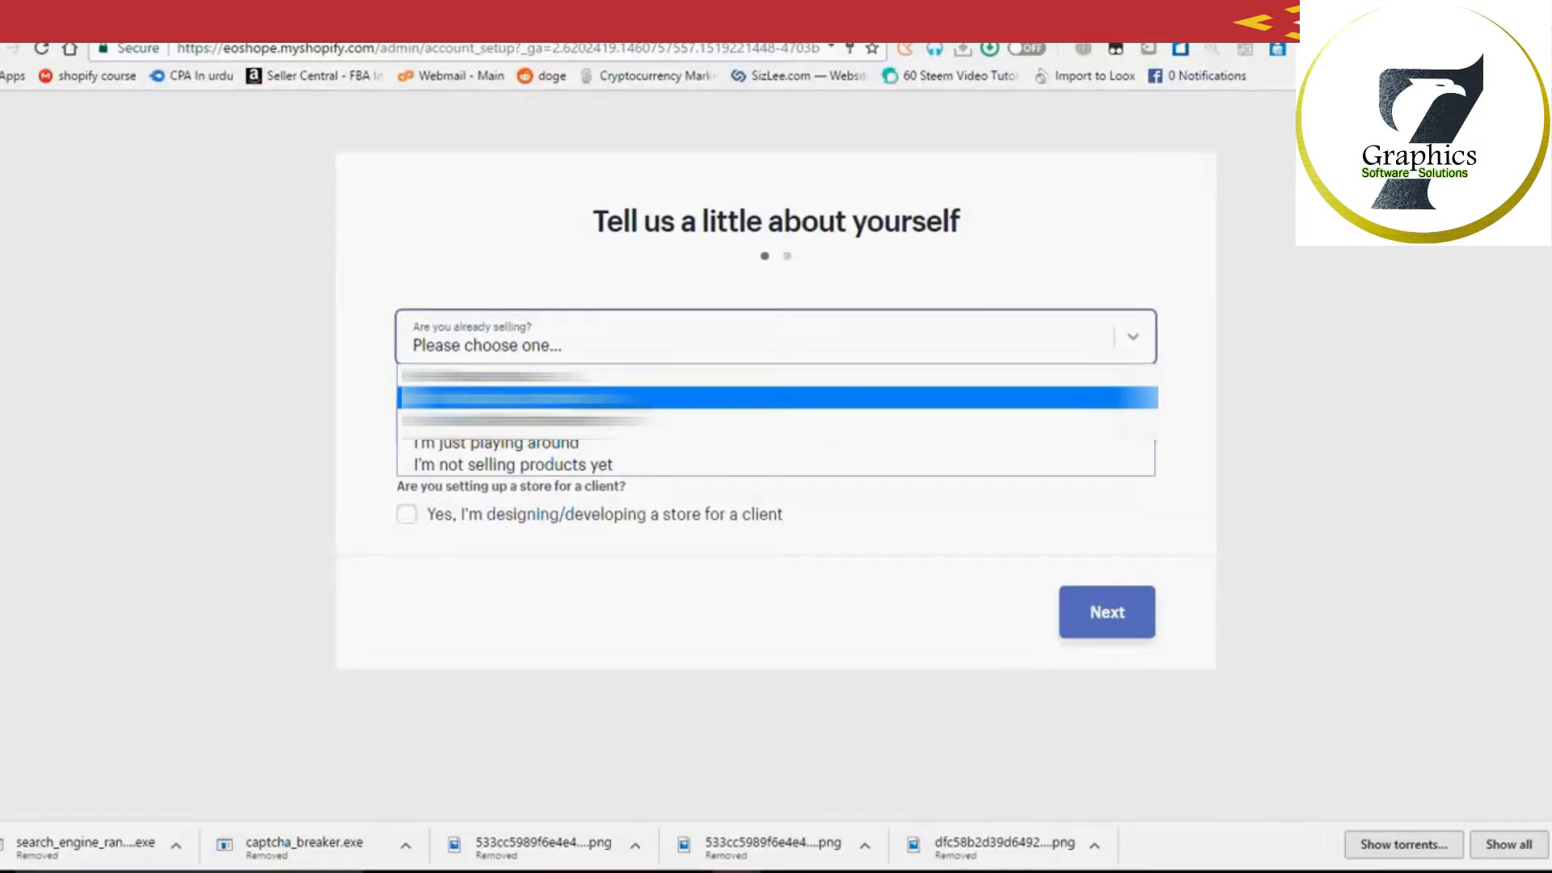
{"action": "left_click", "coordinate": [607, 397]}
{"action": "left_click", "coordinate": [606, 436]}
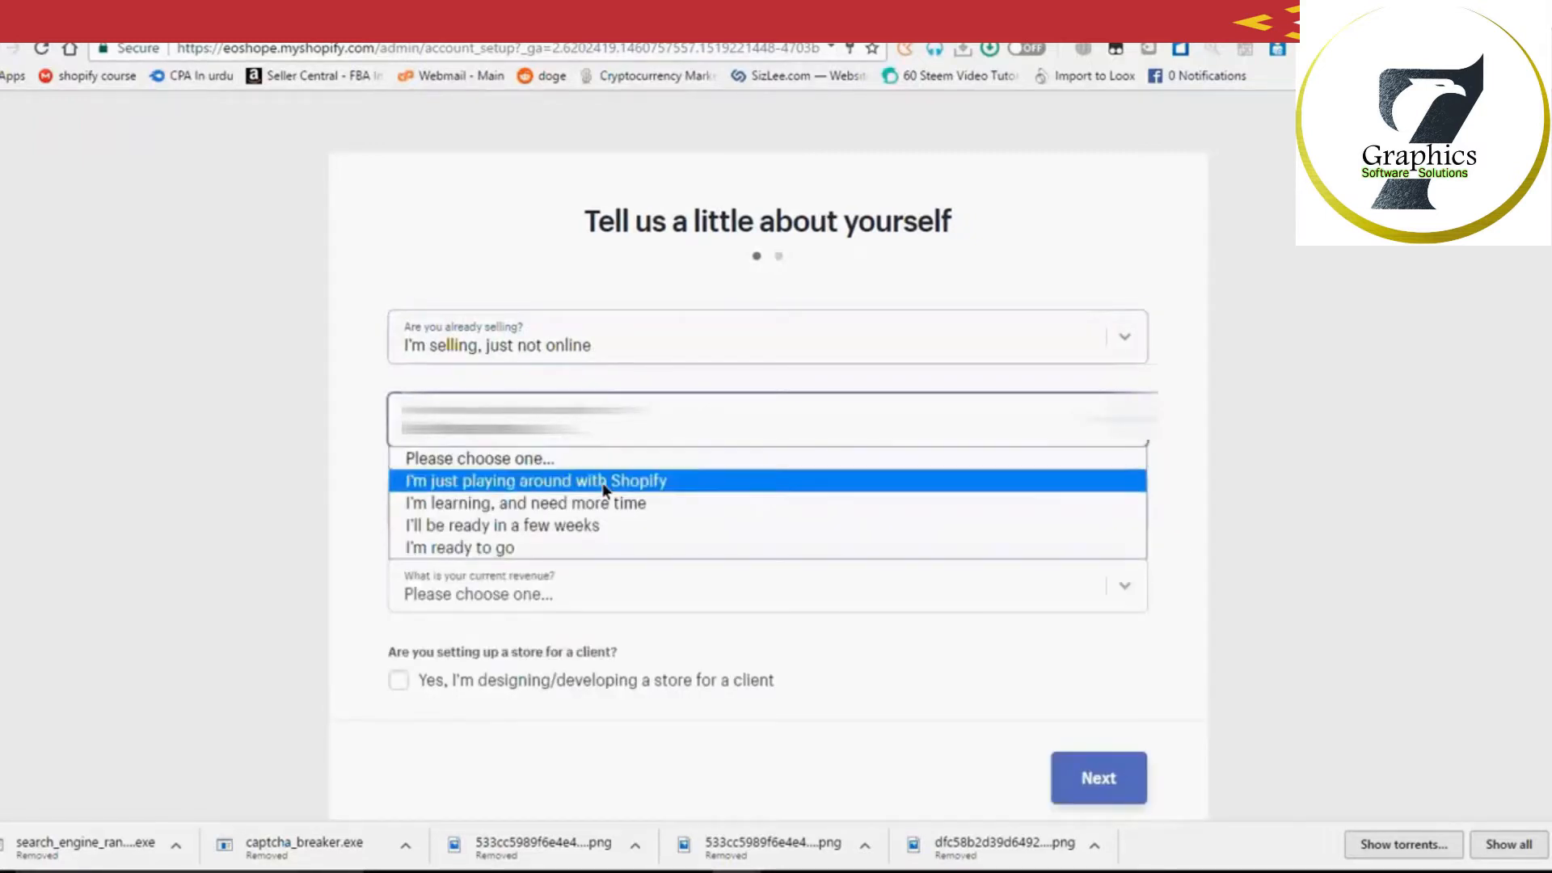
{"action": "left_click", "coordinate": [606, 479]}
{"action": "left_click", "coordinate": [609, 439]}
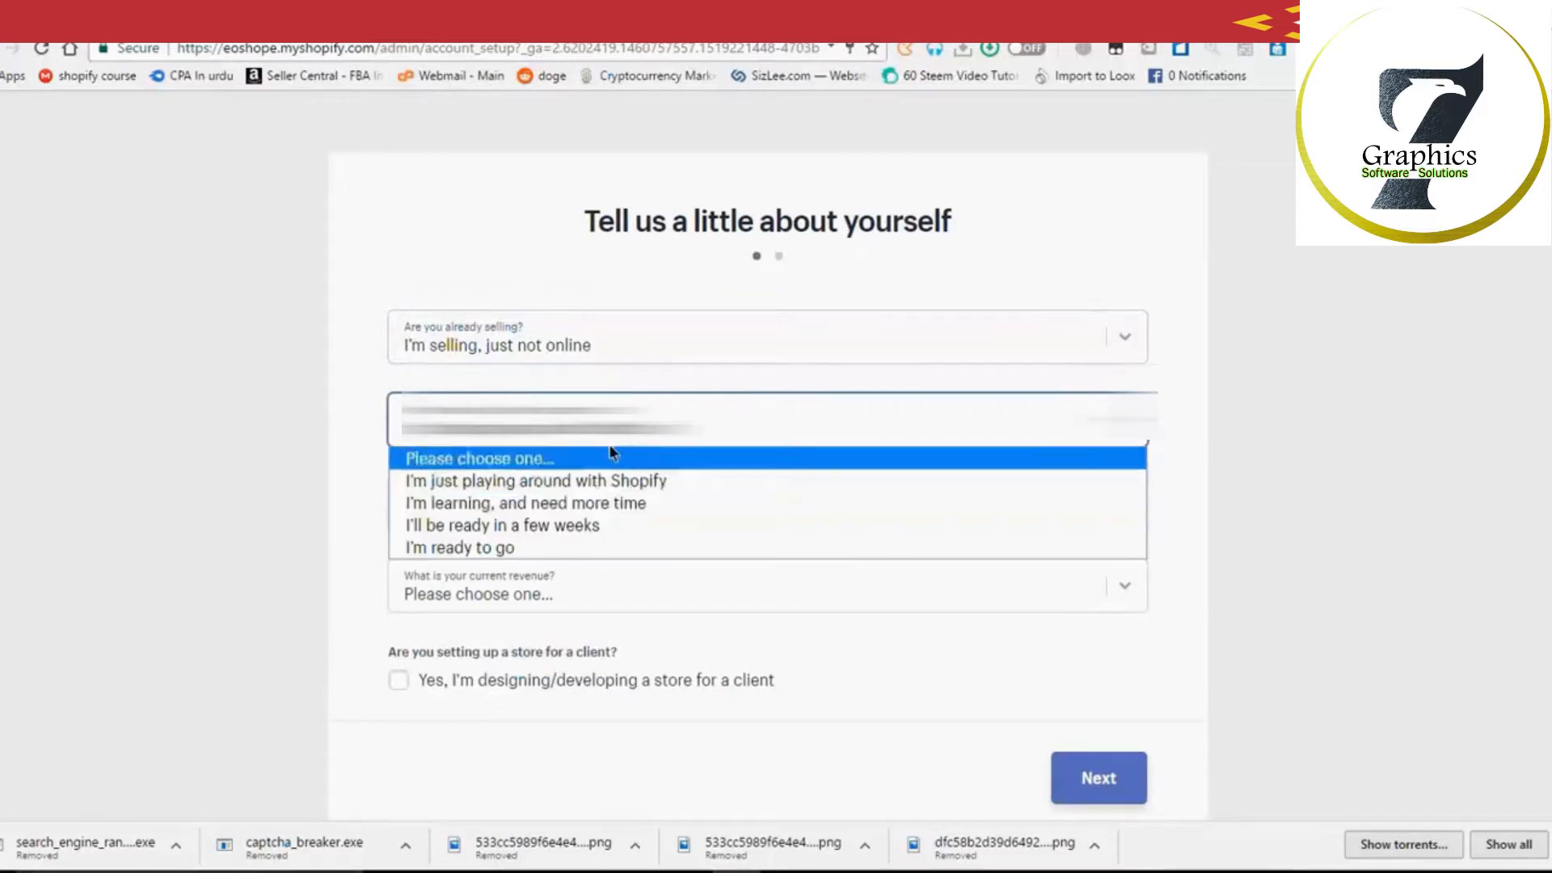
{"action": "left_click", "coordinate": [602, 505]}
Step: Choose to sell online only with current revenue of up to $5,000
{"action": "left_click", "coordinate": [619, 488]}
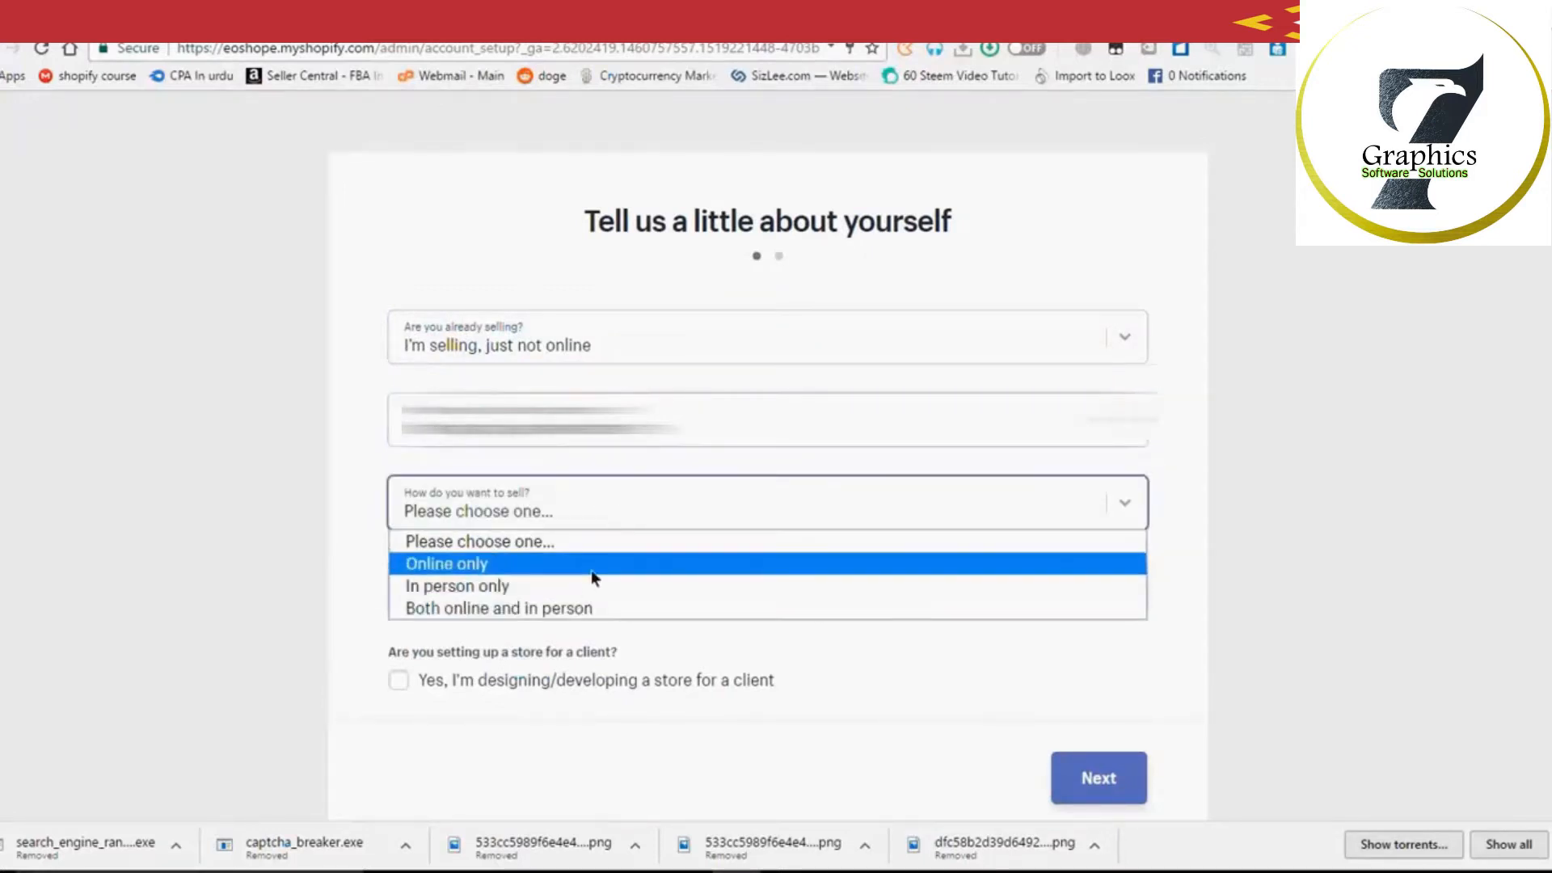
{"action": "left_click", "coordinate": [591, 570]}
{"action": "left_click", "coordinate": [522, 593]}
{"action": "left_click", "coordinate": [503, 659]}
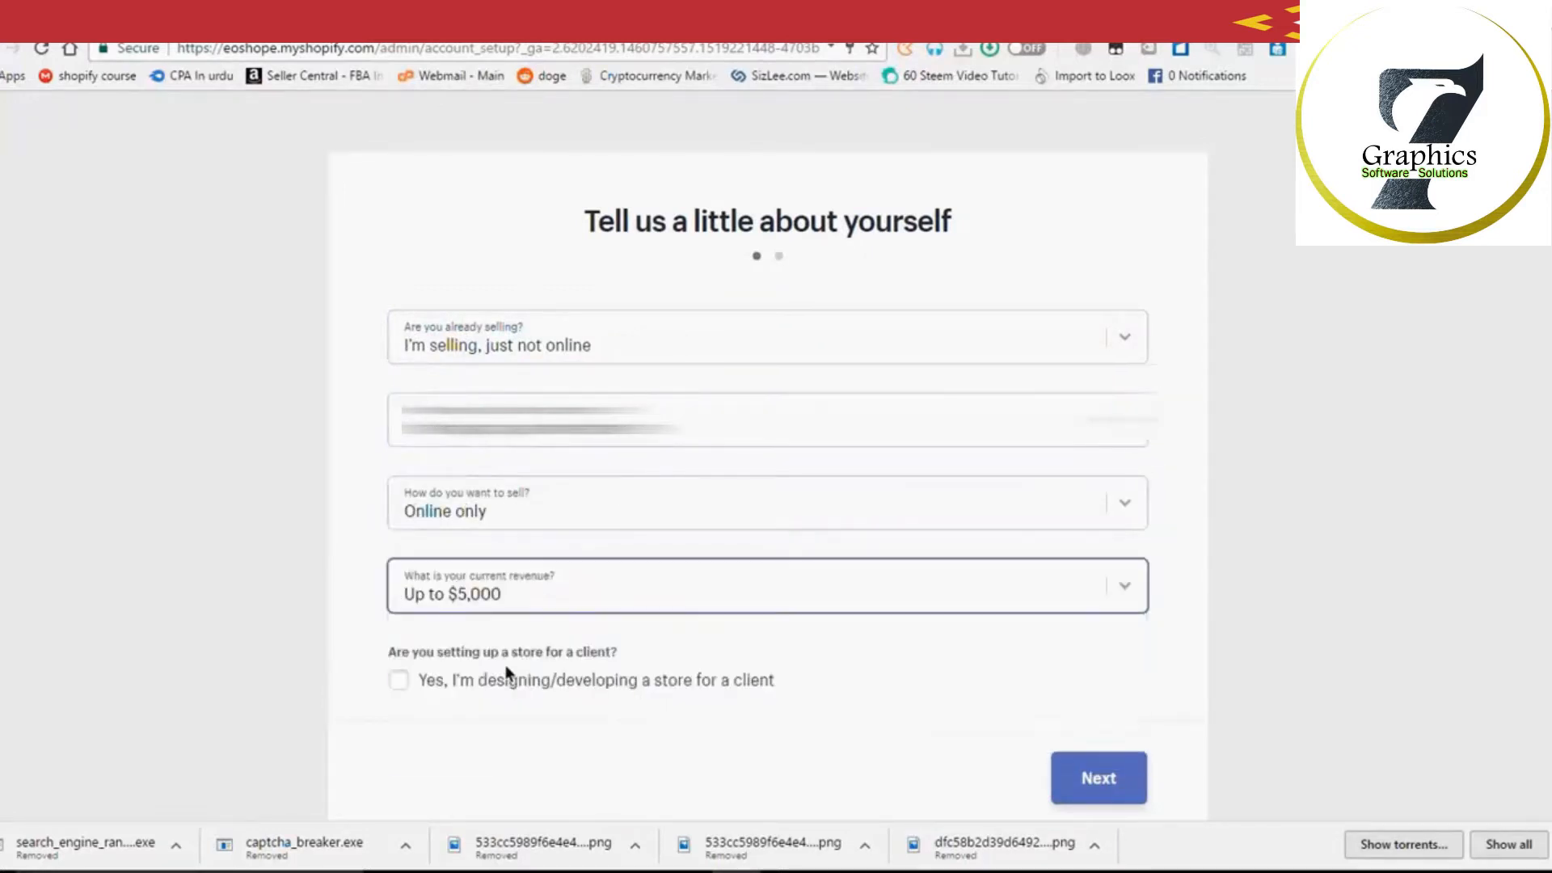
{"action": "left_click", "coordinate": [541, 596]}
{"action": "left_click", "coordinate": [413, 667]}
{"action": "left_click", "coordinate": [398, 682]}
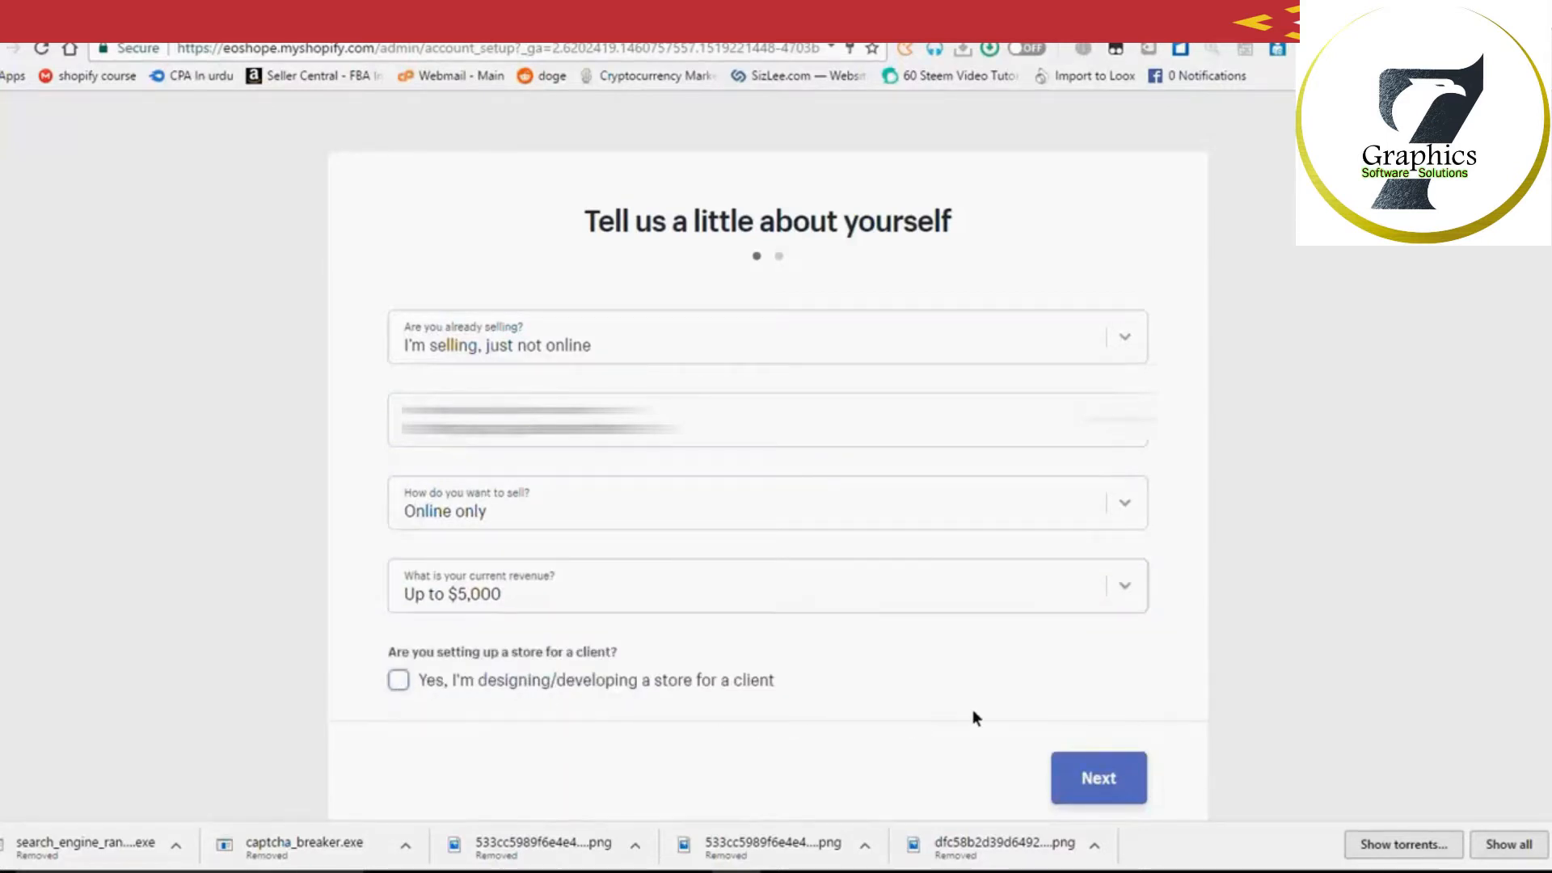
{"action": "scroll", "coordinate": [964, 715], "scroll_direction": "down", "scroll_amount": 2}
Step: Go to the business address step and enter your first and last name
{"action": "left_click", "coordinate": [1128, 732]}
{"action": "type", "text": "mad"}
{"action": "key", "text": "BackSpace"}
{"action": "key", "text": "BackSpace"}
{"action": "key", "text": "Tab"}
{"action": "type", "text": "mehmood"}
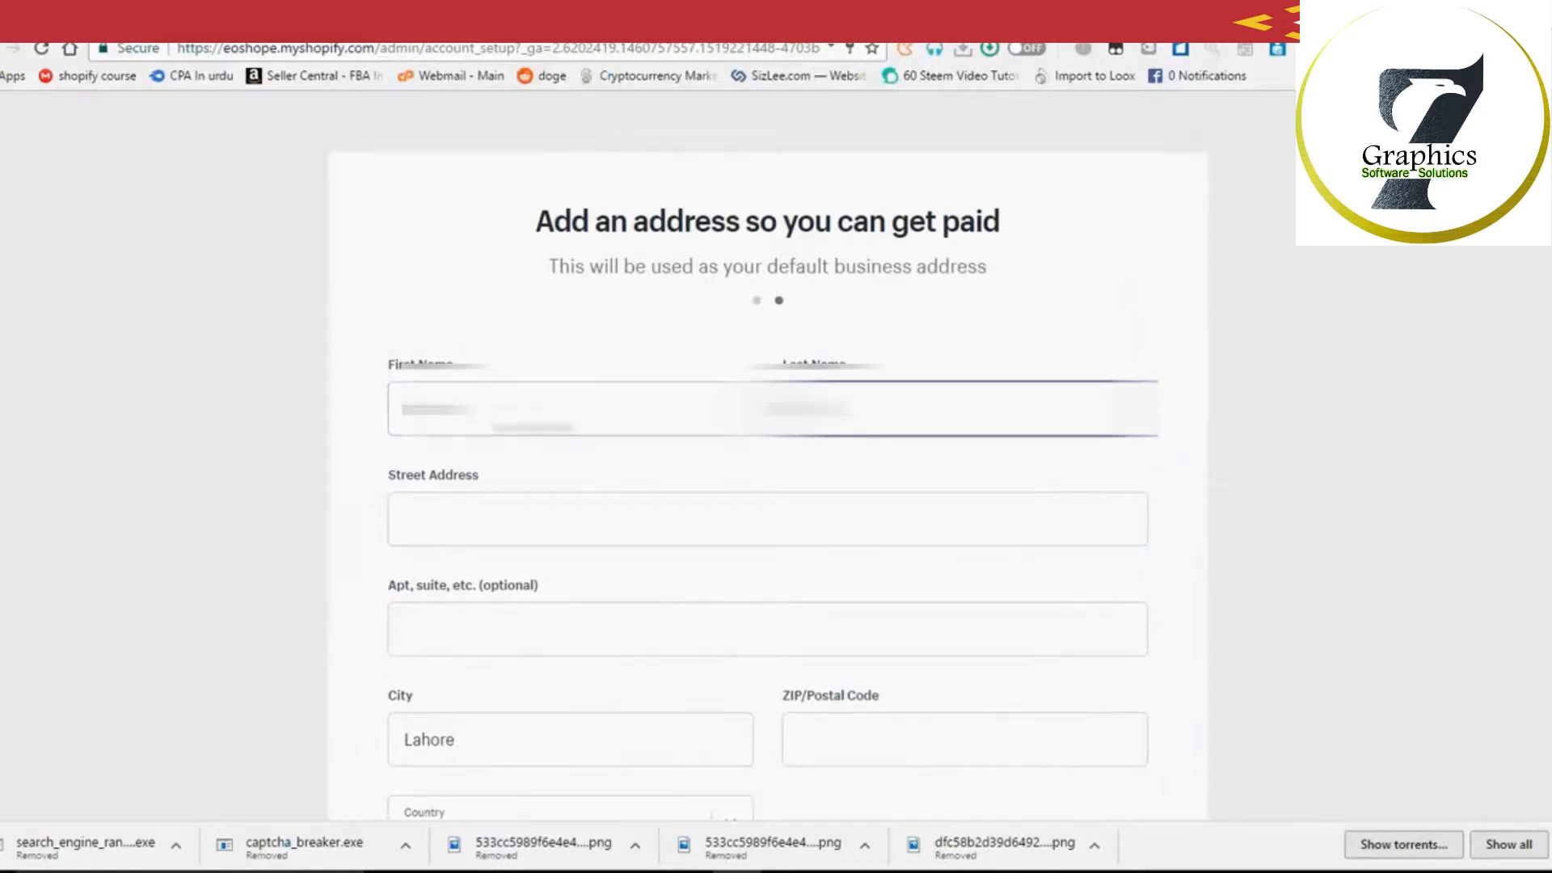
Step: Enter the business street address
{"action": "key", "text": "Tab"}
{"action": "type", "text": "h"}
{"action": "key", "text": "BackSpace"}
{"action": "type", "text": "H"}
{"action": "key", "text": "BackSpace"}
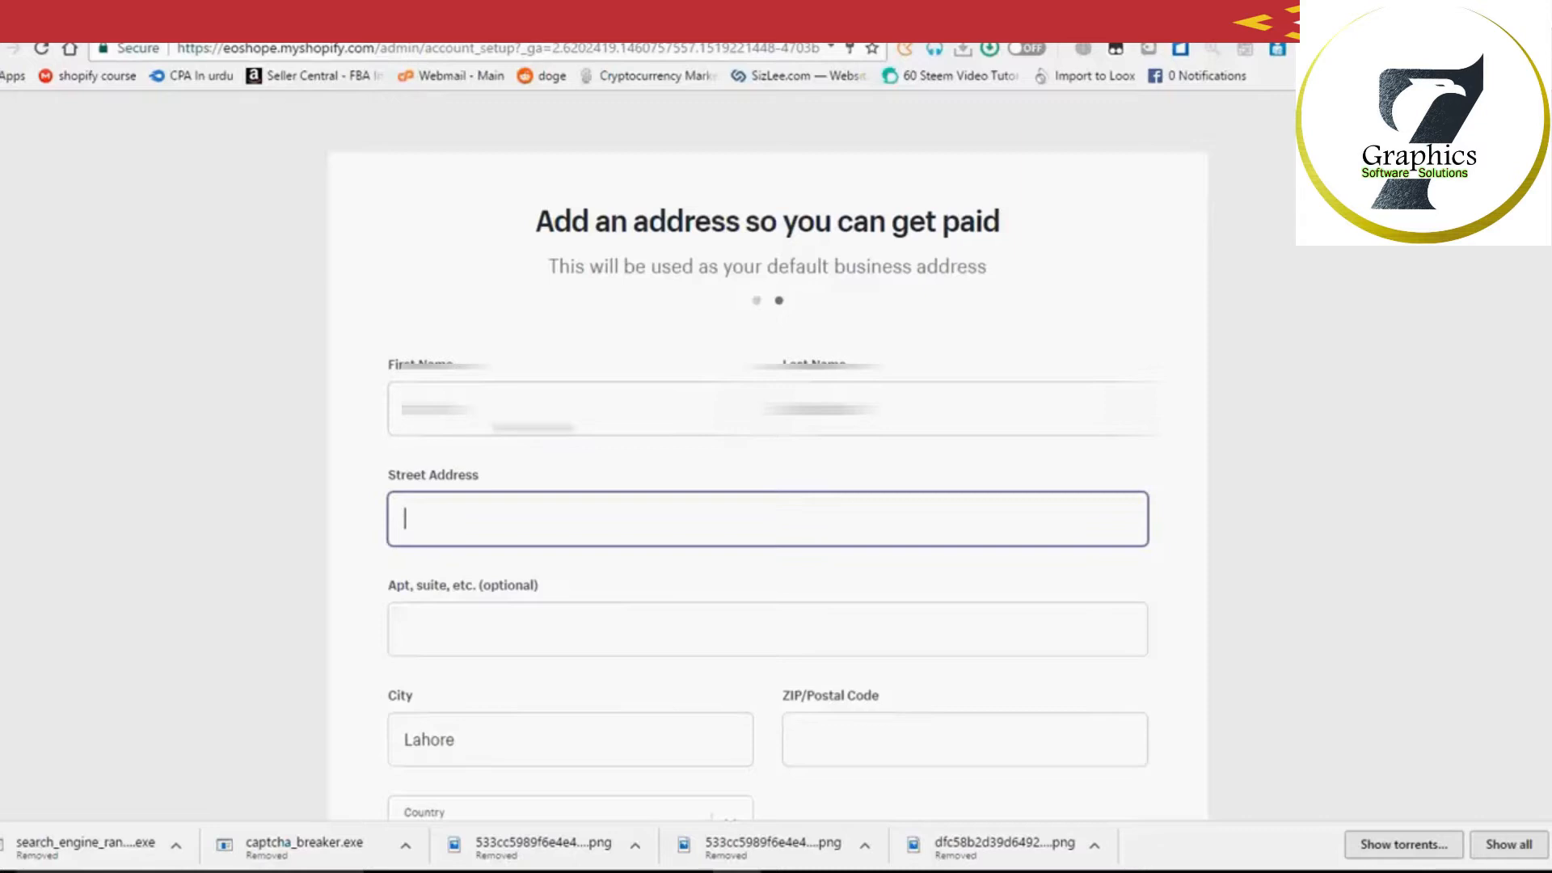
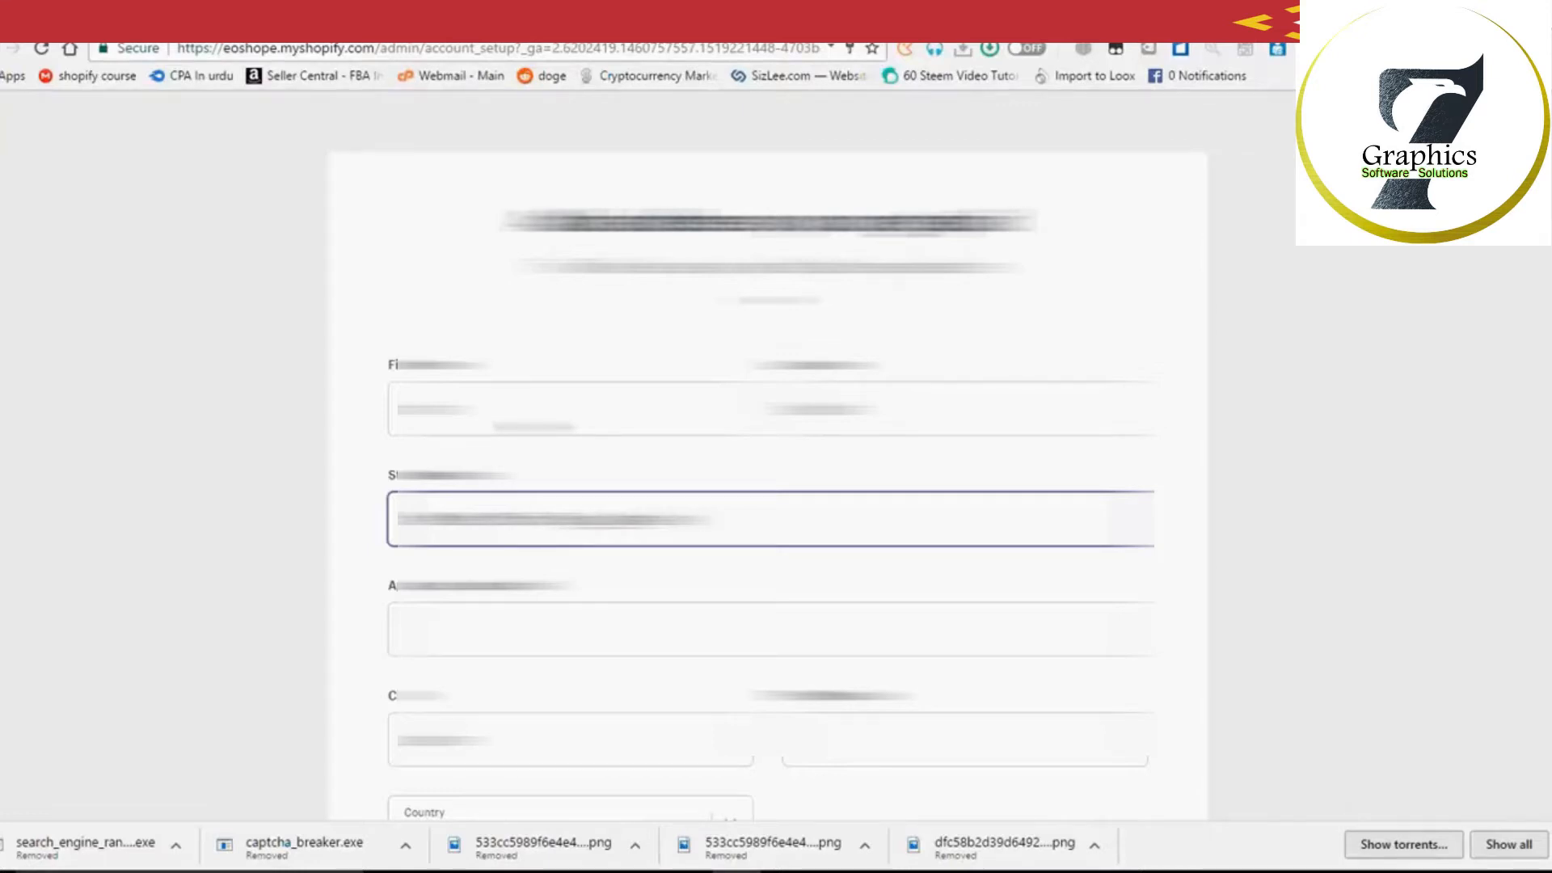
Step: Fill in the postal code and the phone number
{"action": "scroll", "coordinate": [769, 469], "scroll_direction": "down", "scroll_amount": 2}
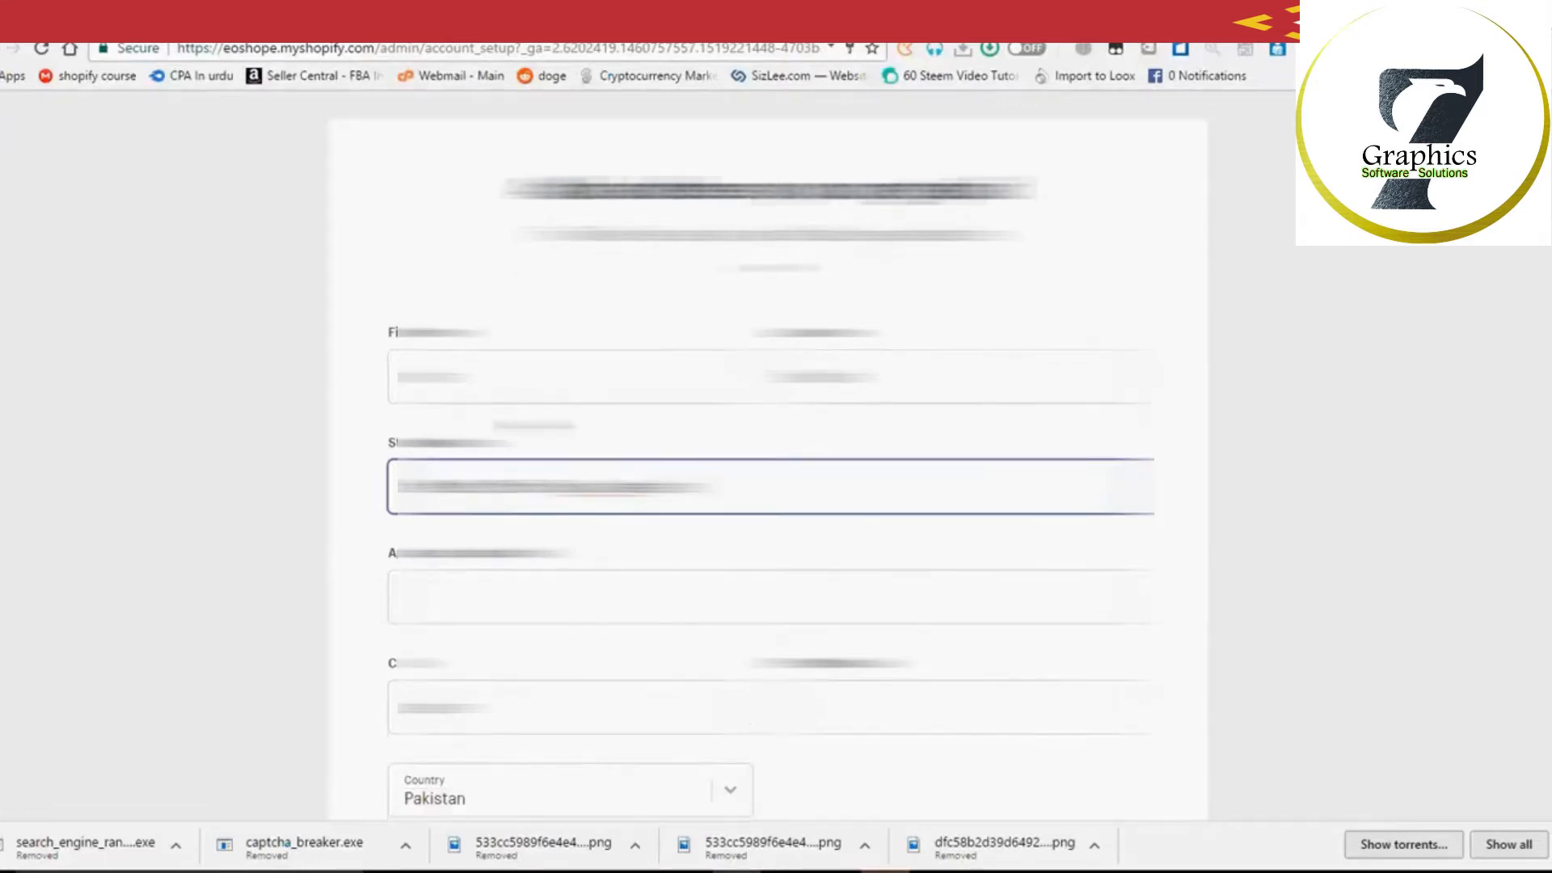
{"action": "scroll", "coordinate": [534, 425], "scroll_direction": "down", "scroll_amount": 2}
{"action": "left_click", "coordinate": [950, 351]}
{"action": "type", "text": "54000"}
{"action": "key", "text": "Tab"}
{"action": "key", "text": "Tab"}
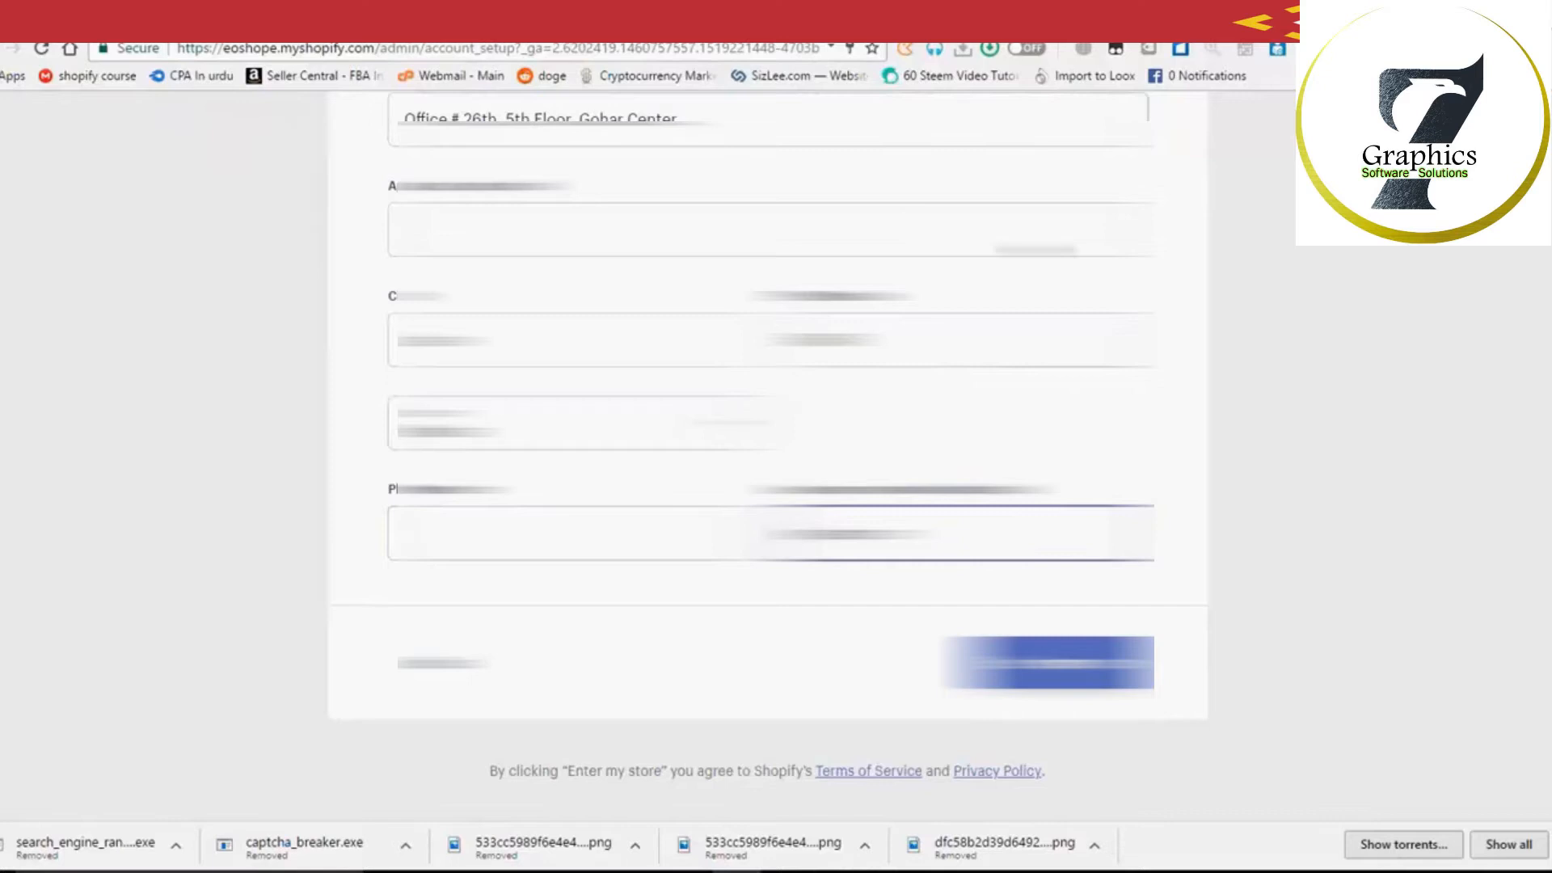
{"action": "left_click", "coordinate": [598, 550]}
{"action": "type", "text": "0300"}
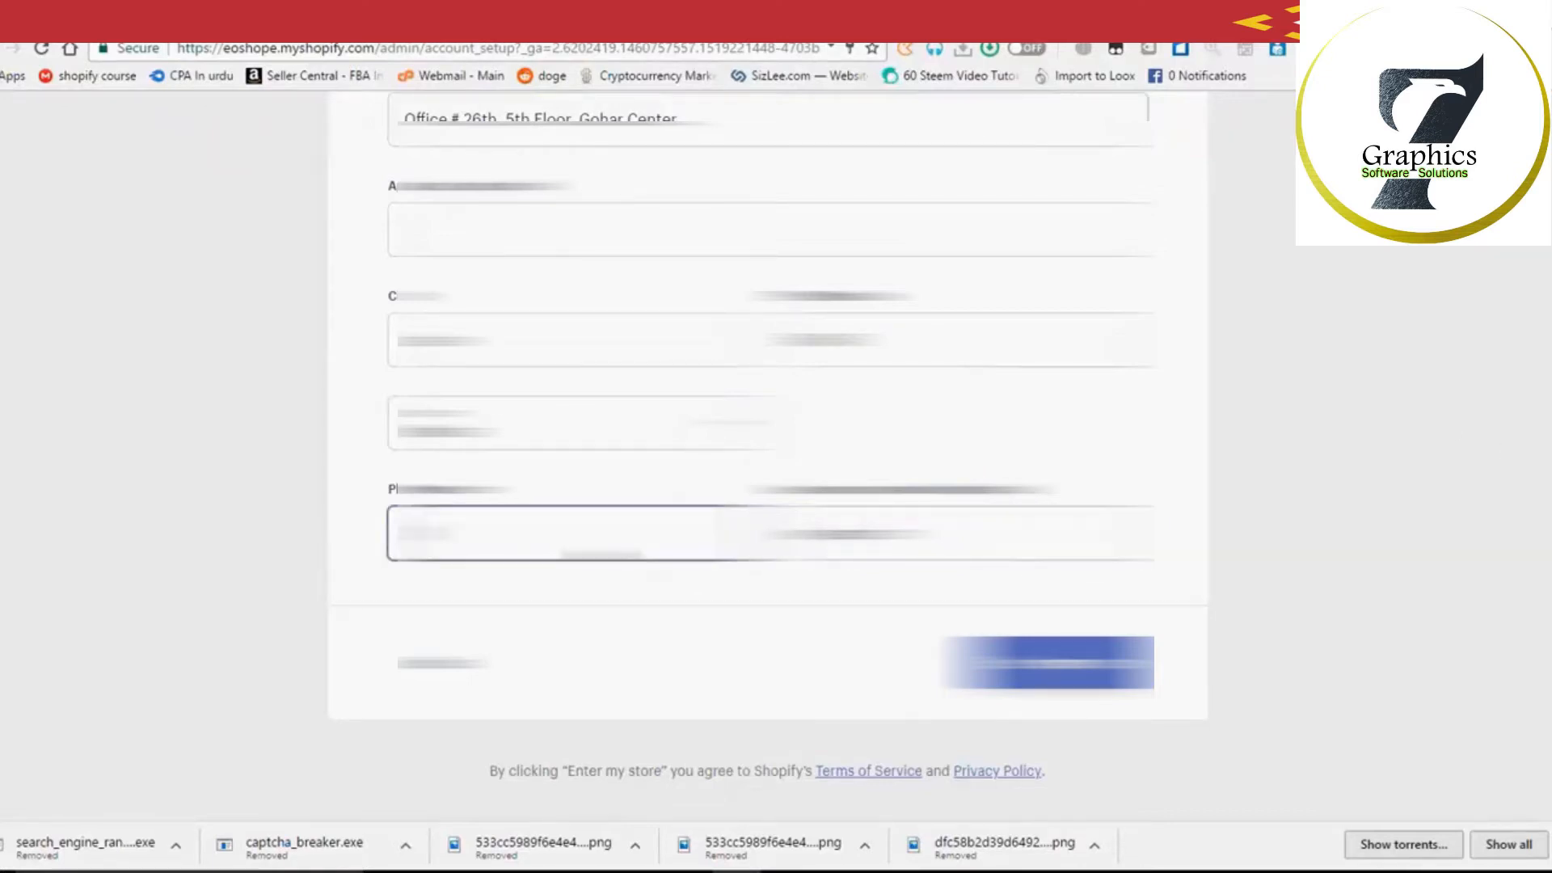
{"action": "type", "text": "12345"}
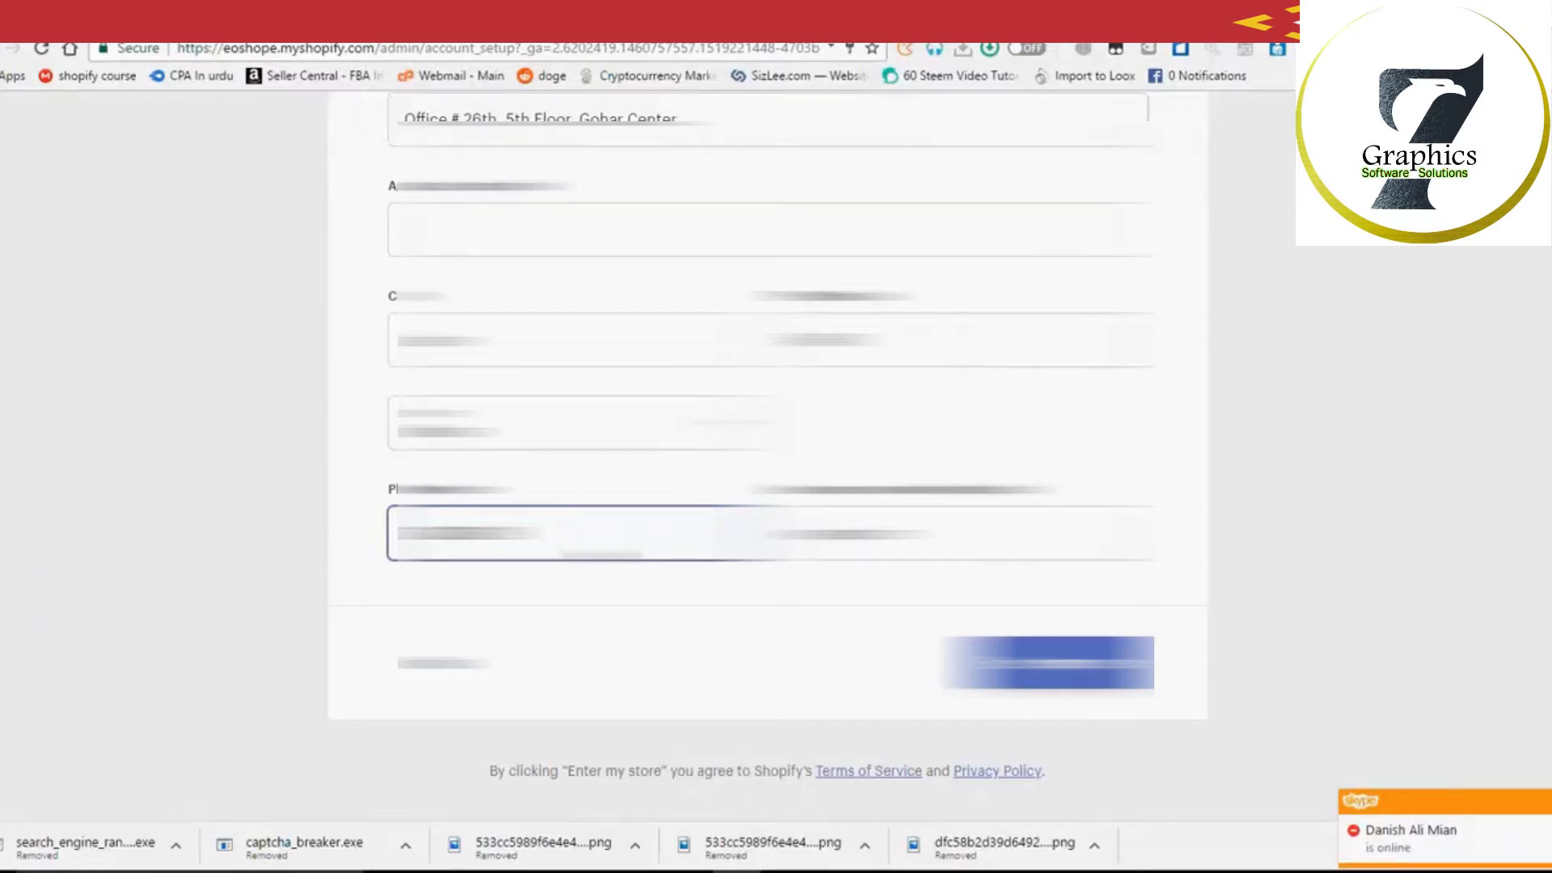
{"action": "left_click", "coordinate": [1322, 702]}
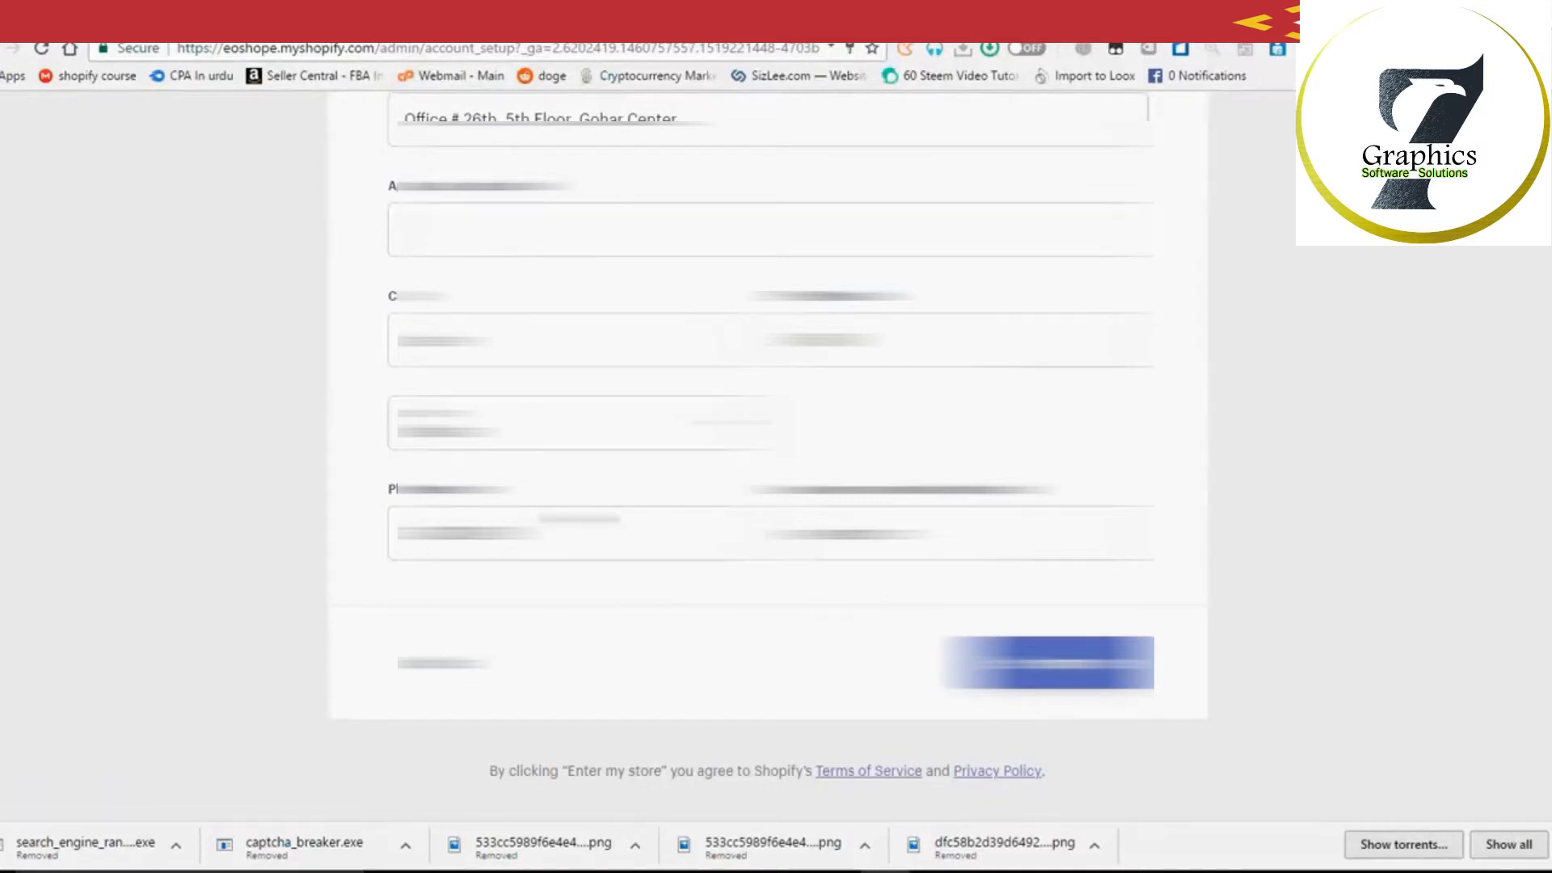
{"action": "scroll", "coordinate": [768, 405], "scroll_direction": "up", "scroll_amount": 1}
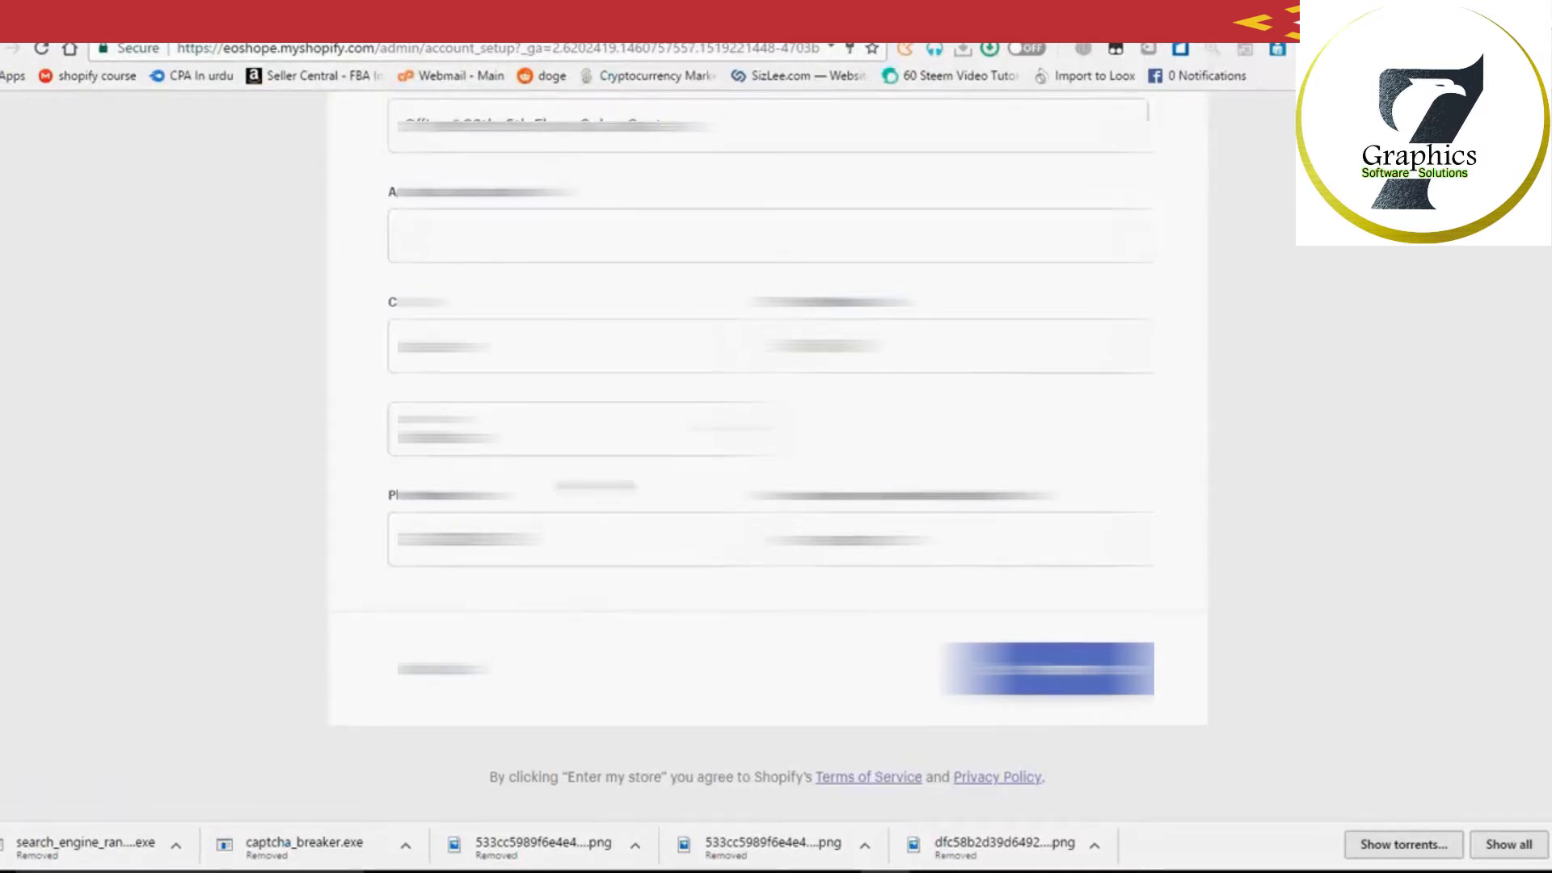
{"action": "scroll", "coordinate": [768, 452], "scroll_direction": "up", "scroll_amount": 3}
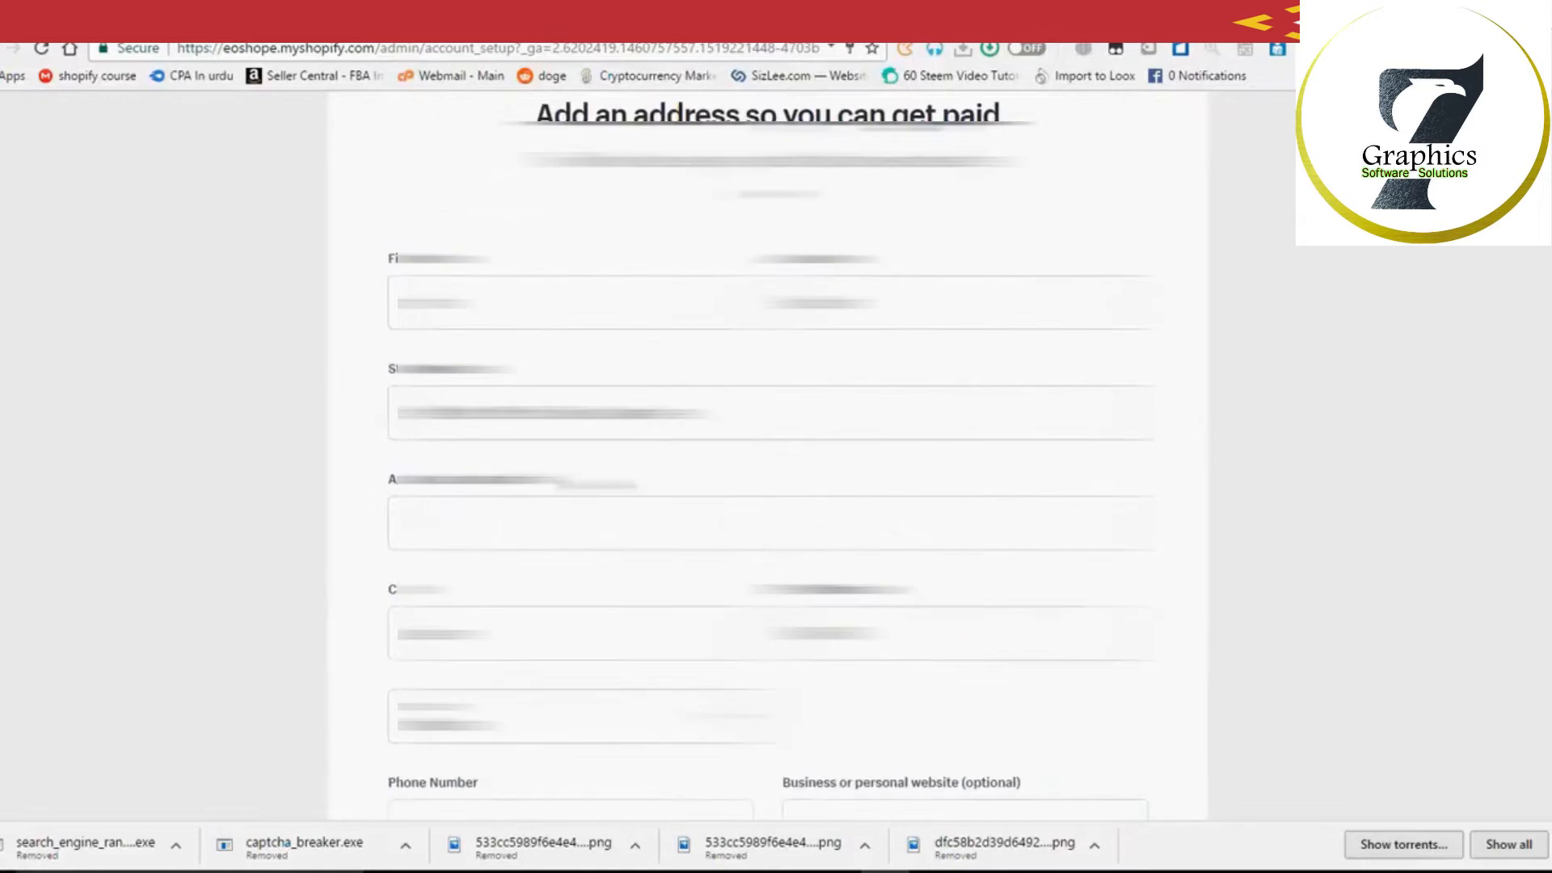
{"action": "scroll", "coordinate": [768, 469], "scroll_direction": "up", "scroll_amount": 1}
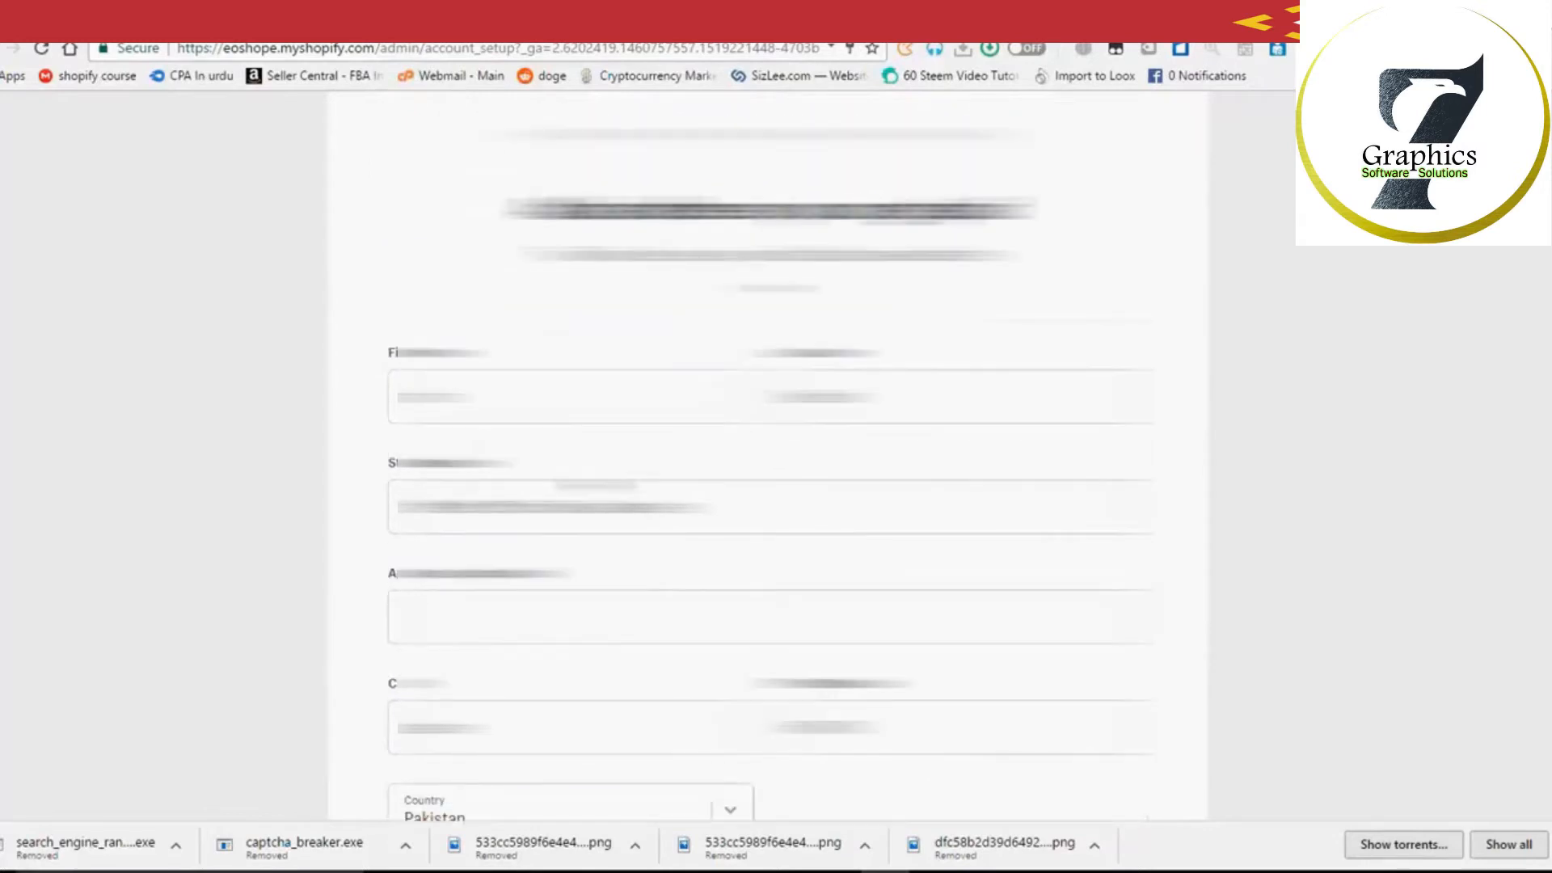
{"action": "scroll", "coordinate": [768, 485], "scroll_direction": "down", "scroll_amount": 4}
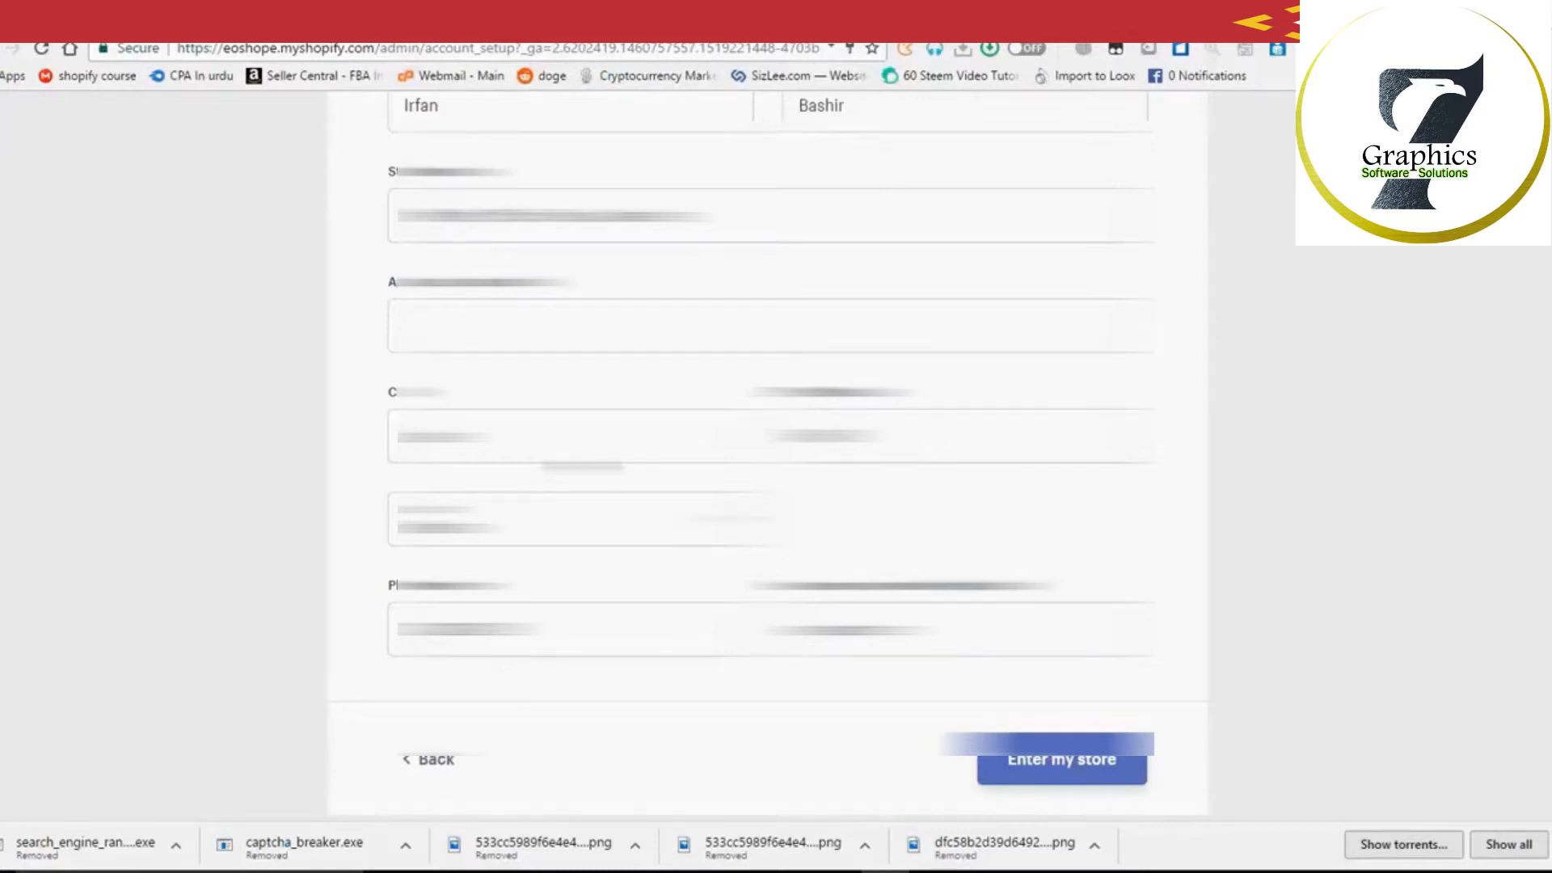
{"action": "scroll", "coordinate": [768, 453], "scroll_direction": "down", "scroll_amount": 2}
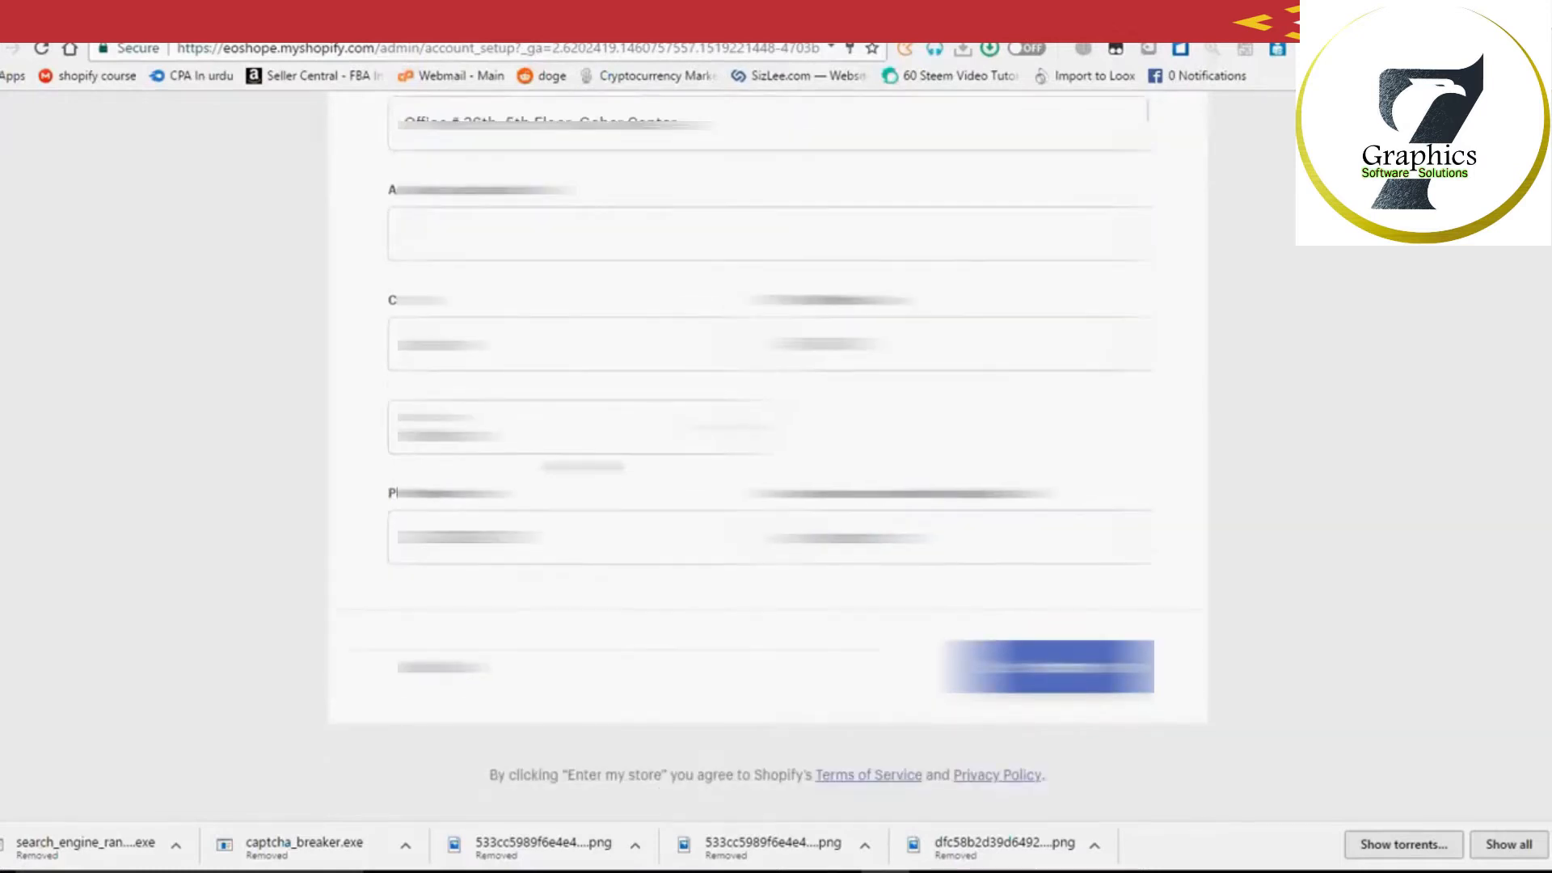
{"action": "scroll", "coordinate": [768, 461], "scroll_direction": "up", "scroll_amount": 3}
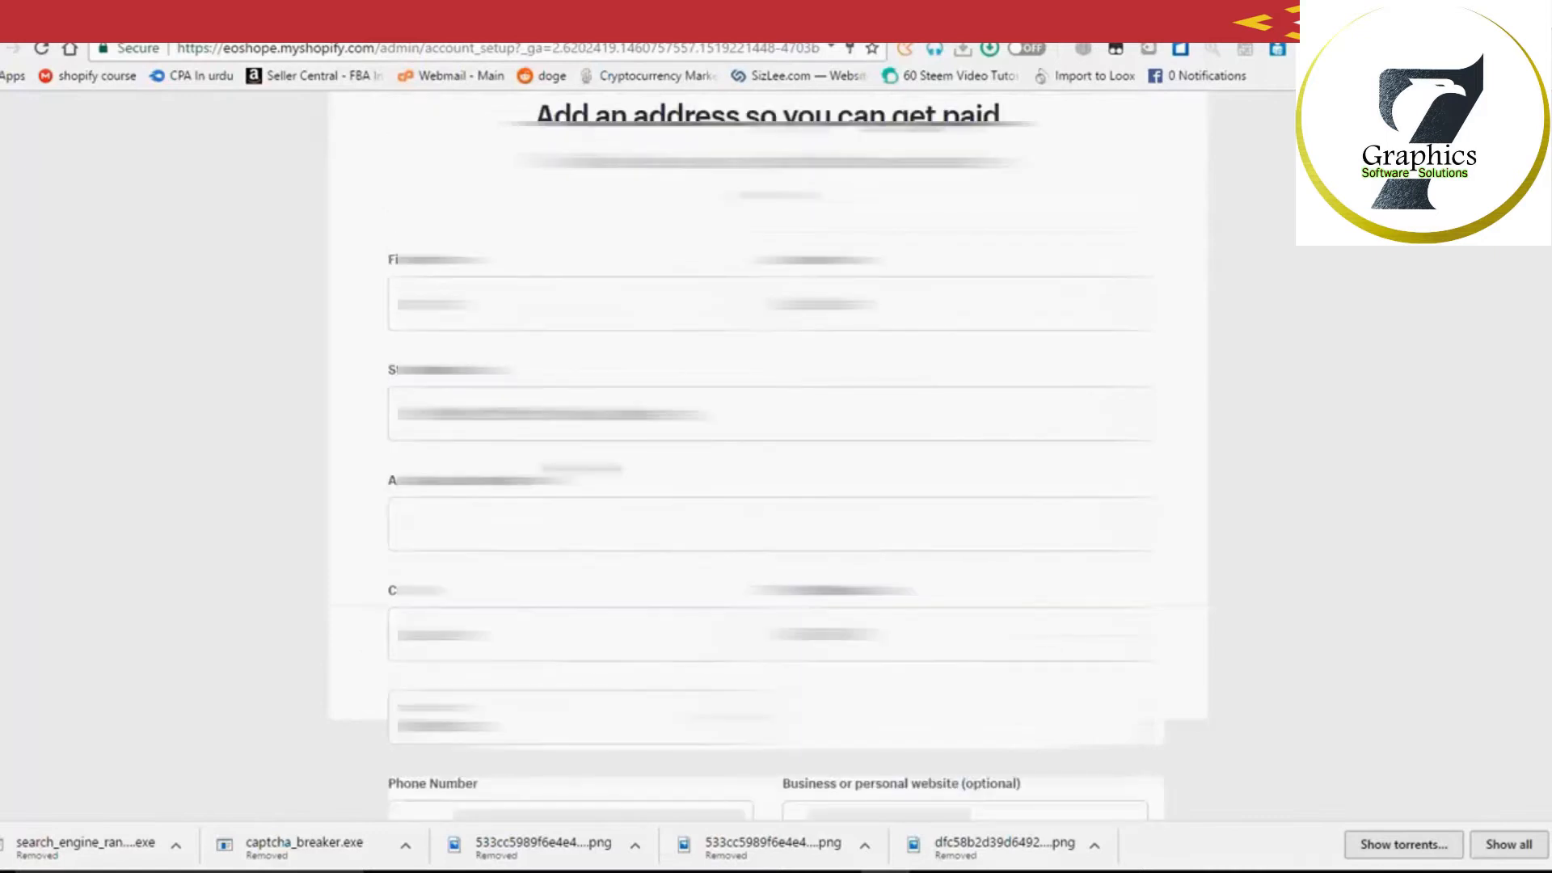
{"action": "scroll", "coordinate": [406, 314], "scroll_direction": "down", "scroll_amount": 5}
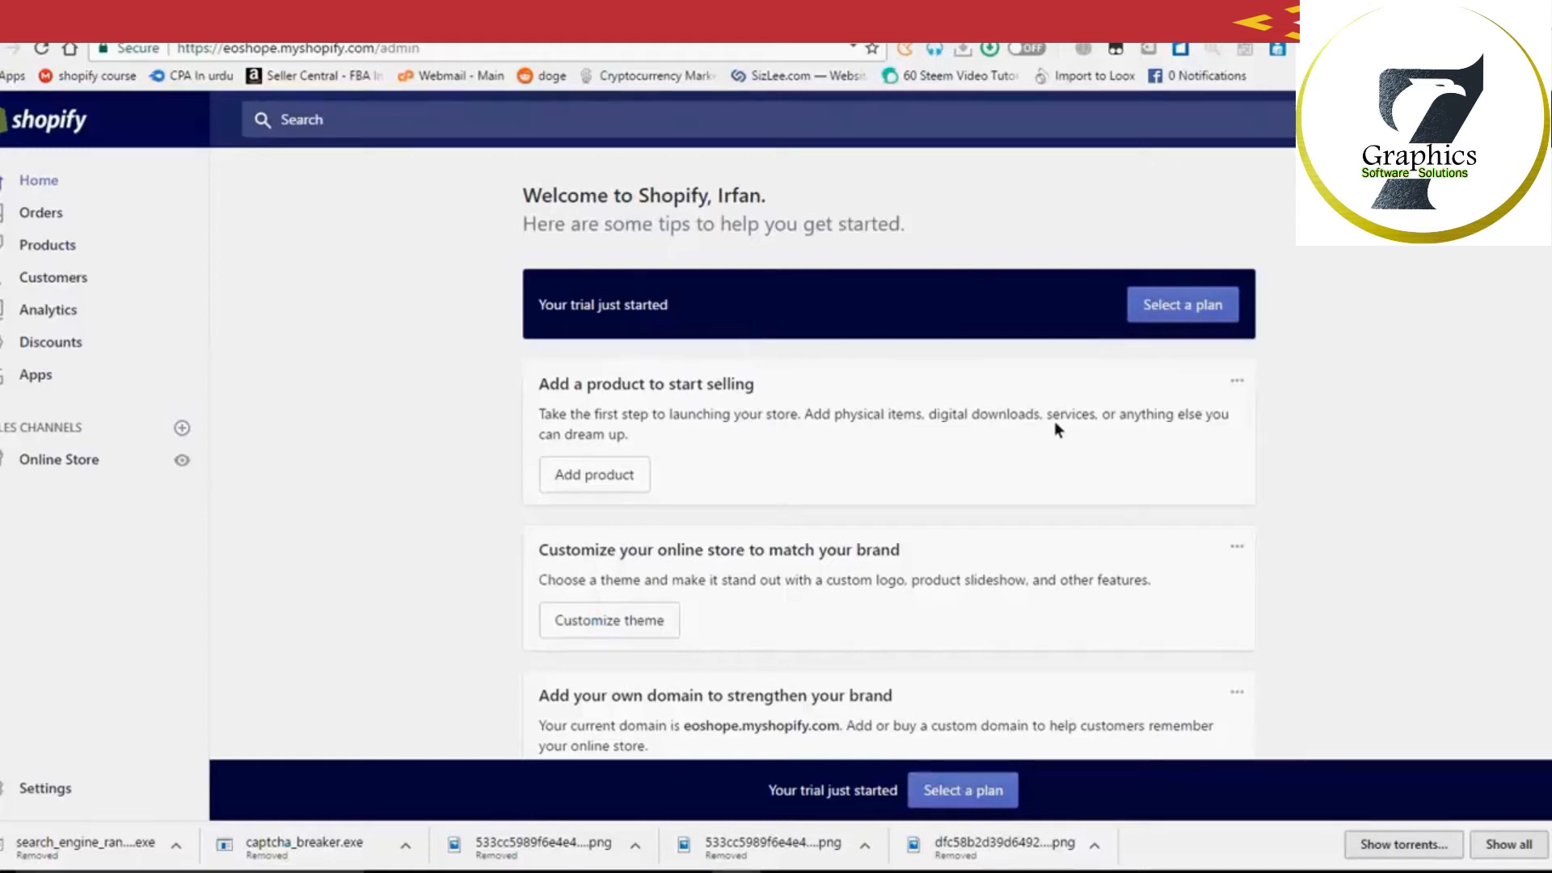
Step: Scroll through the plans to review Basic ($29), Shopify ($79) and Advanced ($299) per month
{"action": "scroll", "coordinate": [751, 568], "scroll_direction": "down", "scroll_amount": 5}
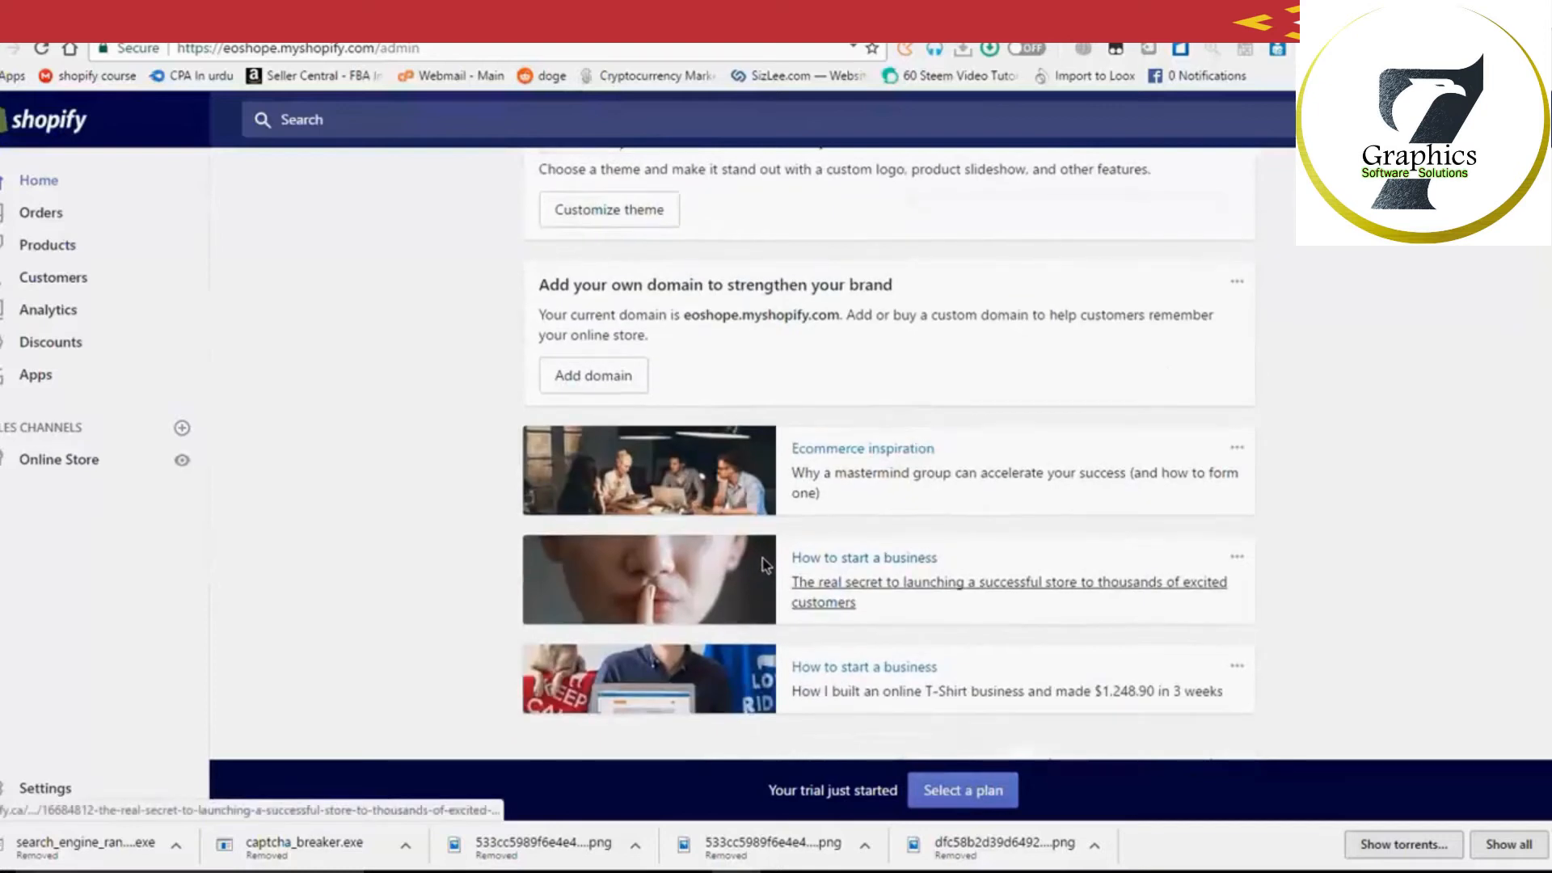
{"action": "scroll", "coordinate": [765, 563], "scroll_direction": "up", "scroll_amount": 5}
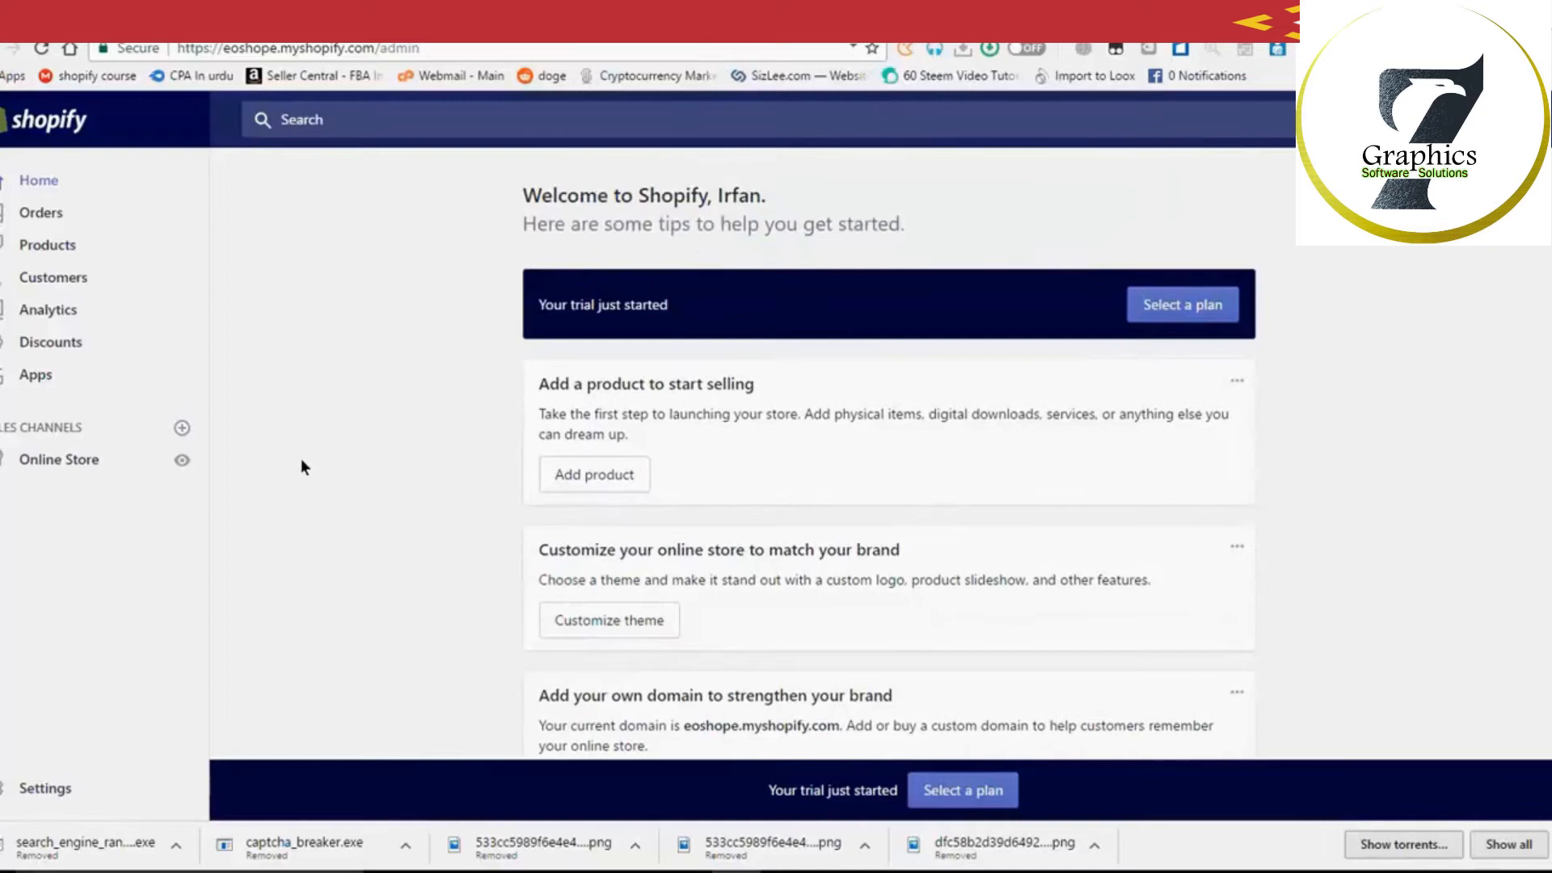
{"action": "scroll", "coordinate": [301, 458], "scroll_direction": "down", "scroll_amount": 4}
{"action": "scroll", "coordinate": [302, 466], "scroll_direction": "down", "scroll_amount": 1}
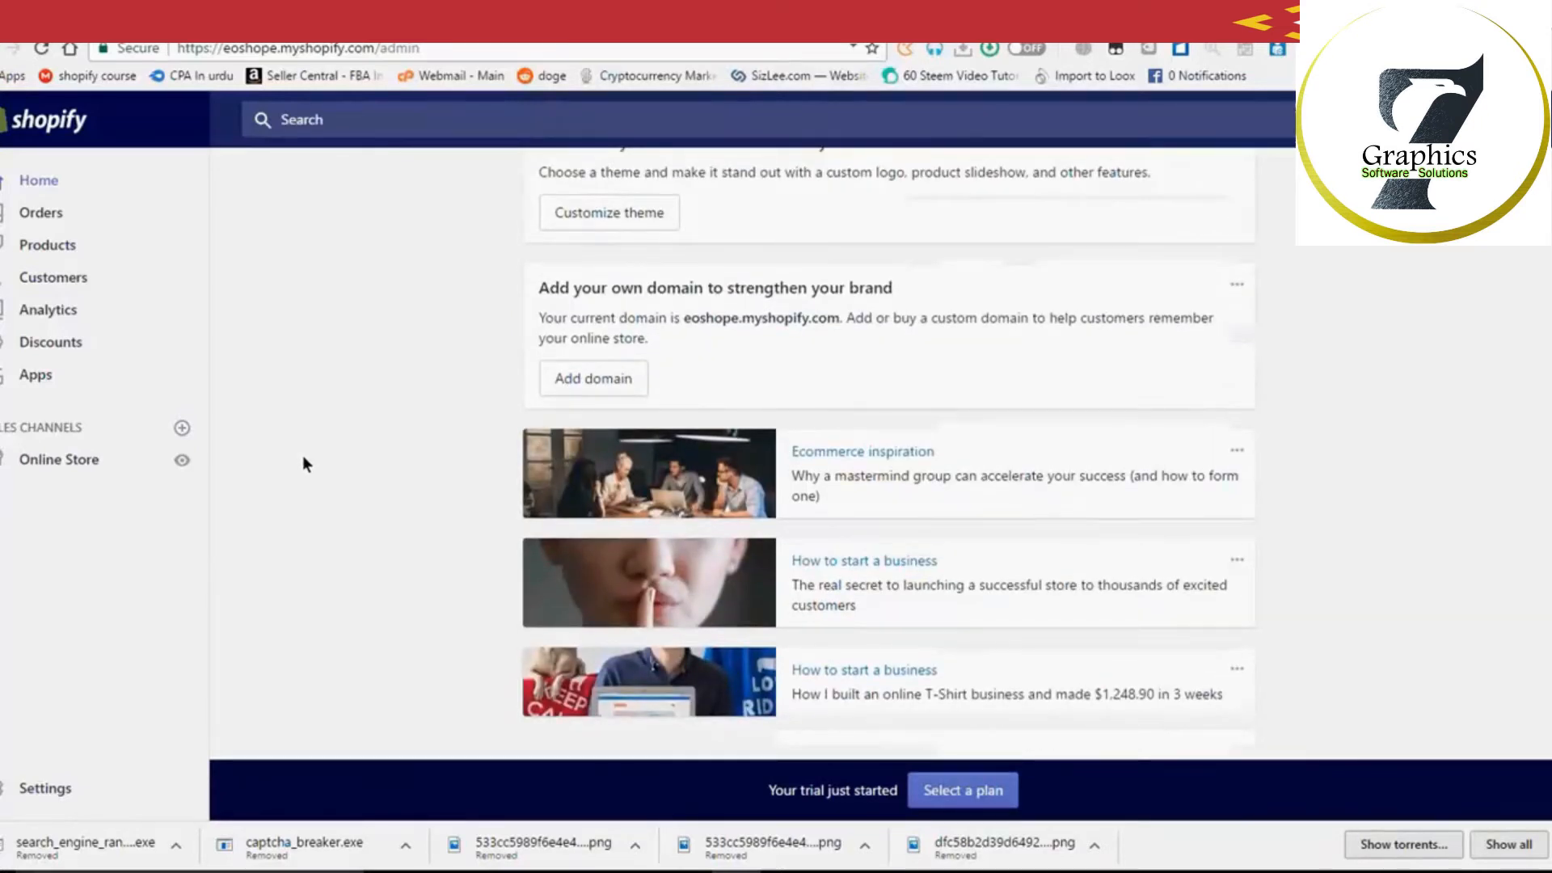
{"action": "scroll", "coordinate": [302, 457], "scroll_direction": "up", "scroll_amount": 1}
{"action": "scroll", "coordinate": [303, 457], "scroll_direction": "up", "scroll_amount": 2}
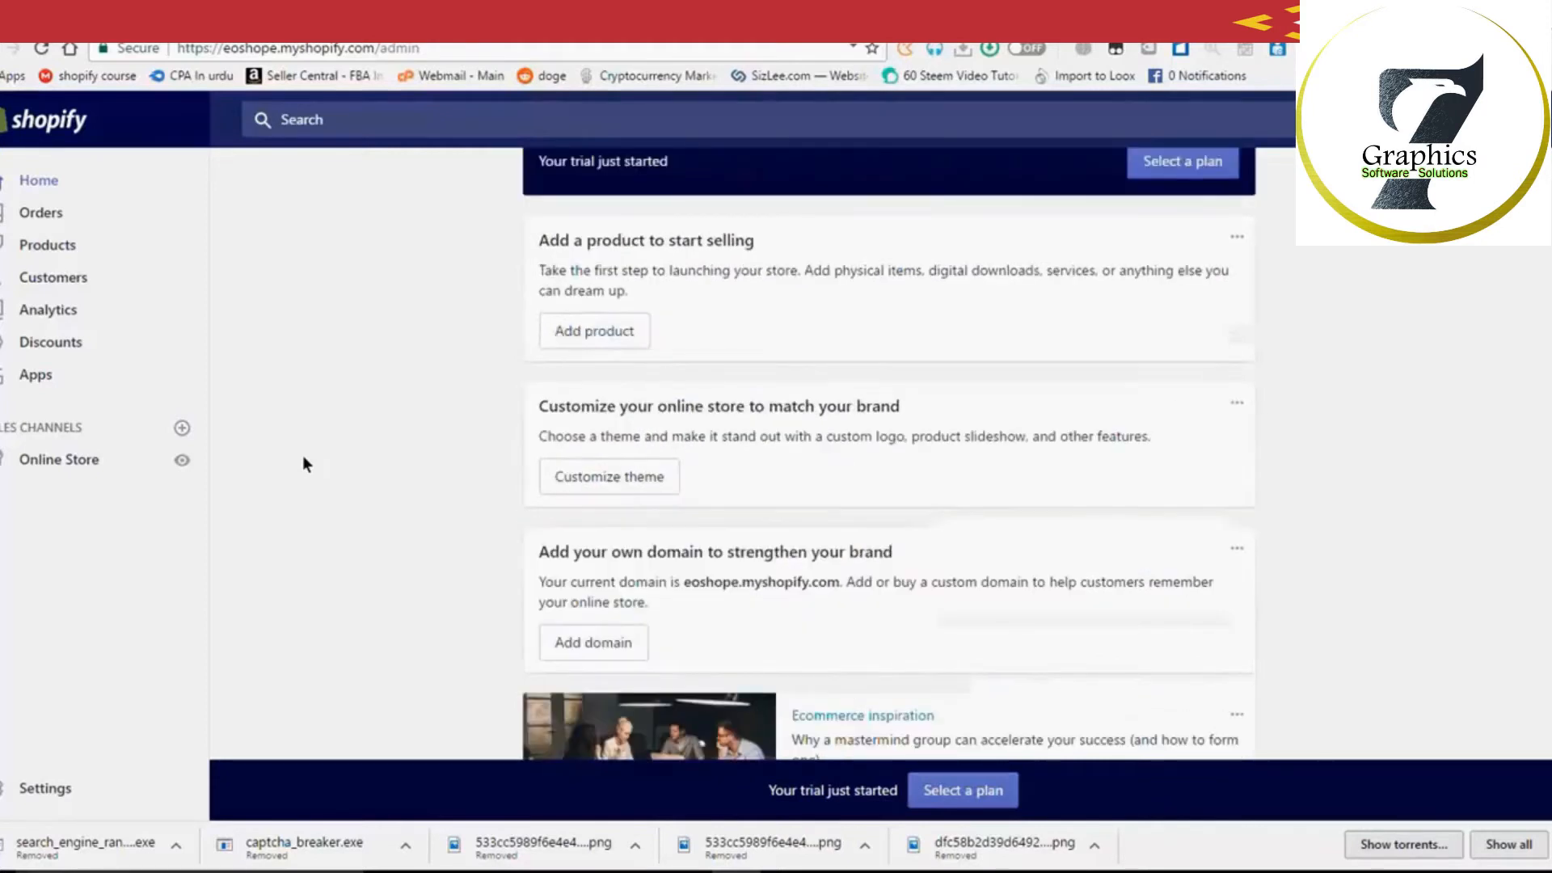
{"action": "scroll", "coordinate": [303, 457], "scroll_direction": "up", "scroll_amount": 2}
{"action": "scroll", "coordinate": [304, 465], "scroll_direction": "down", "scroll_amount": 3}
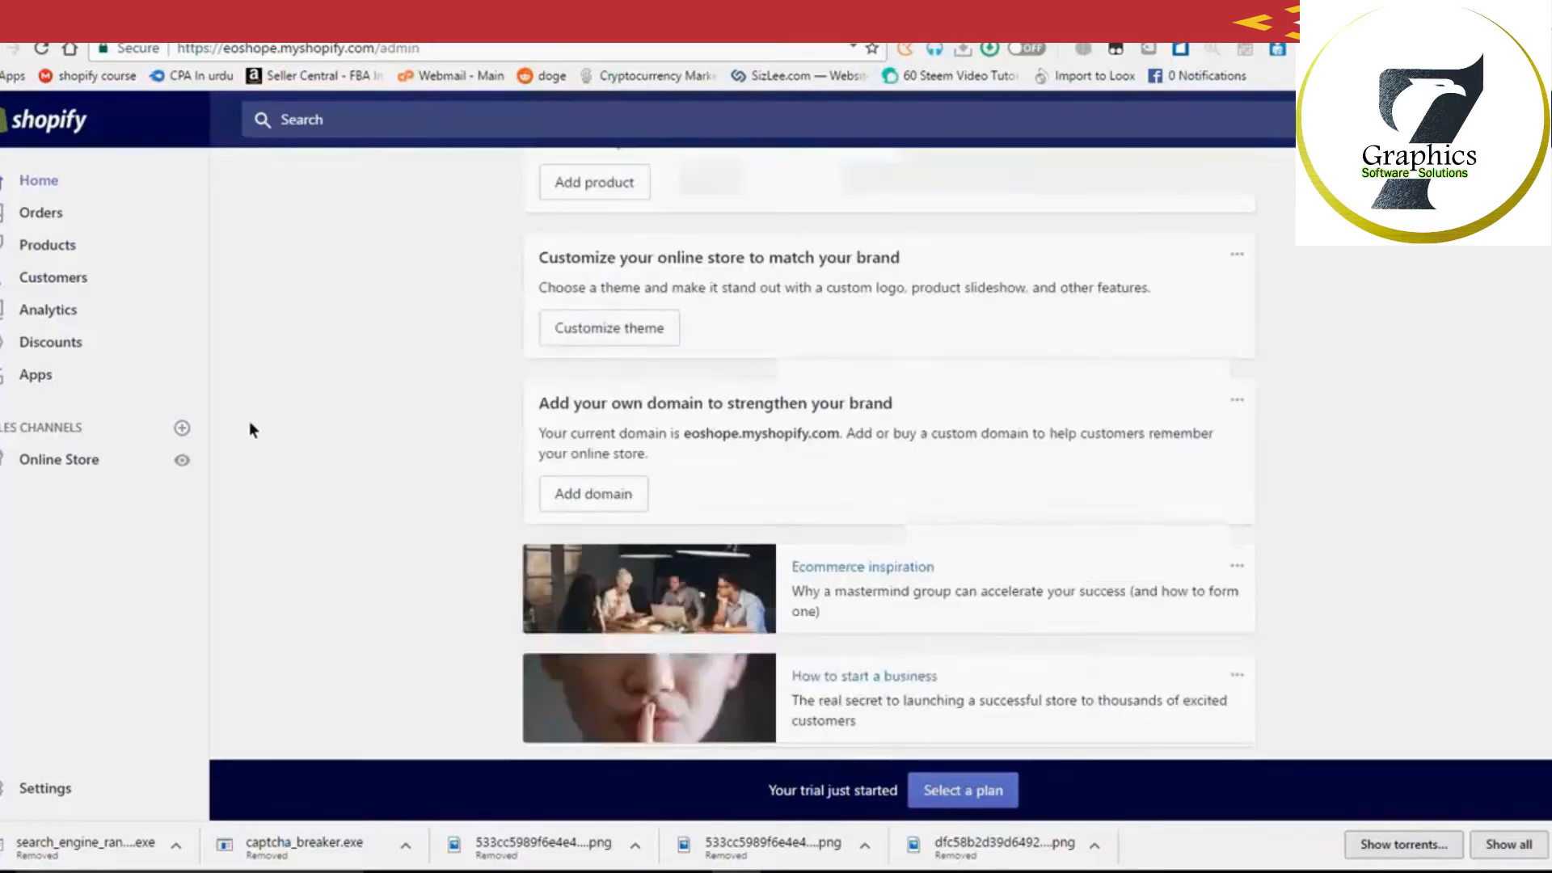
{"action": "scroll", "coordinate": [249, 427], "scroll_direction": "up", "scroll_amount": 3}
{"action": "scroll", "coordinate": [250, 427], "scroll_direction": "up", "scroll_amount": 1}
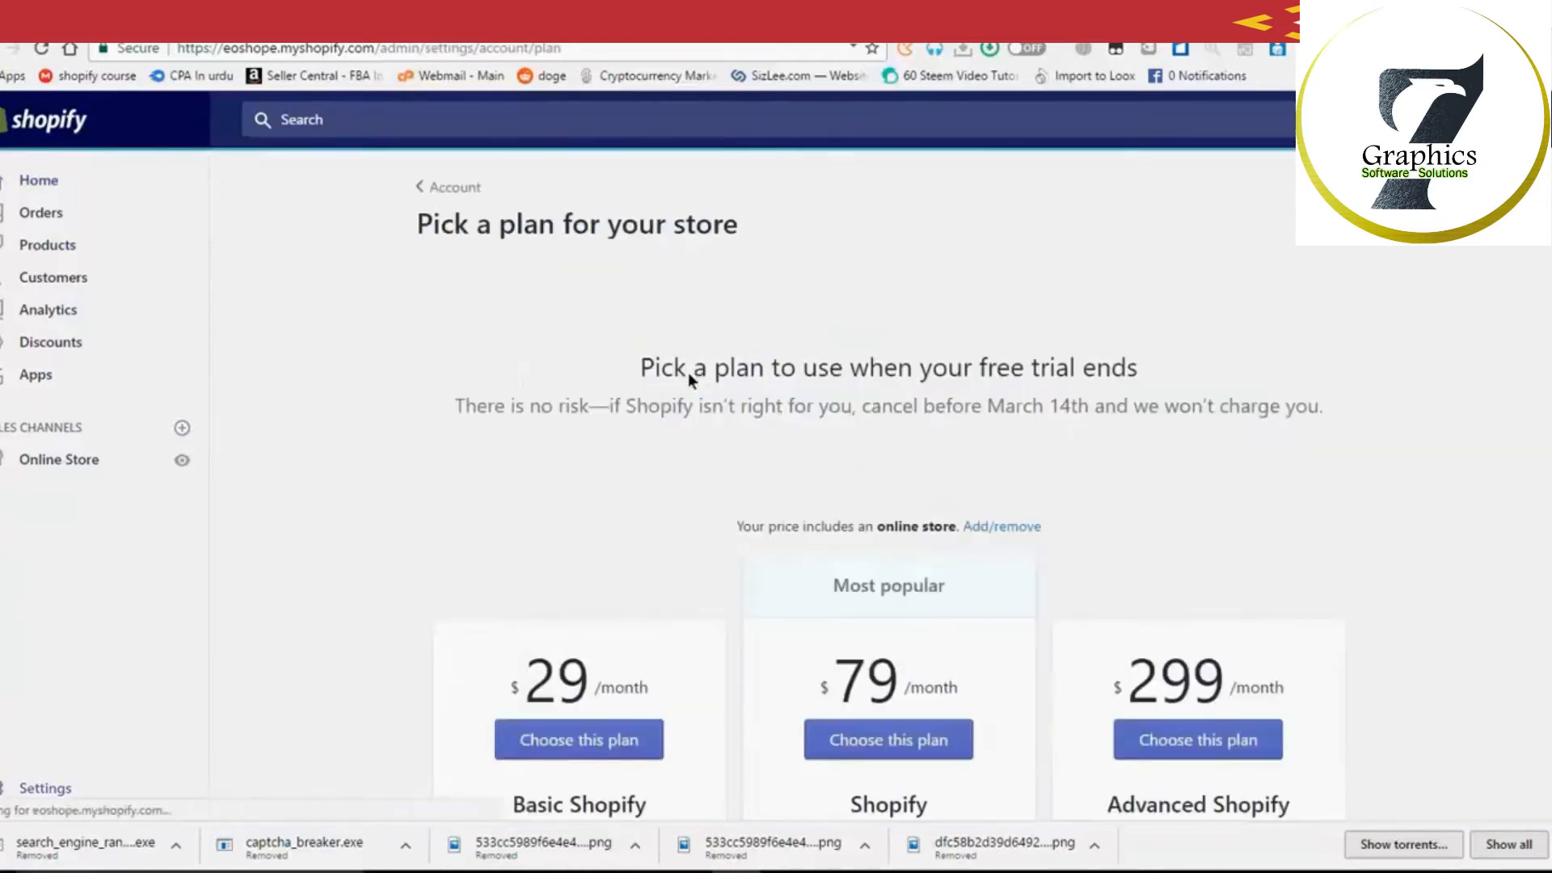
Step: Highlight the Basic plan's $29/month price and 2.0% transaction fee
{"action": "scroll", "coordinate": [744, 469], "scroll_direction": "down", "scroll_amount": 4}
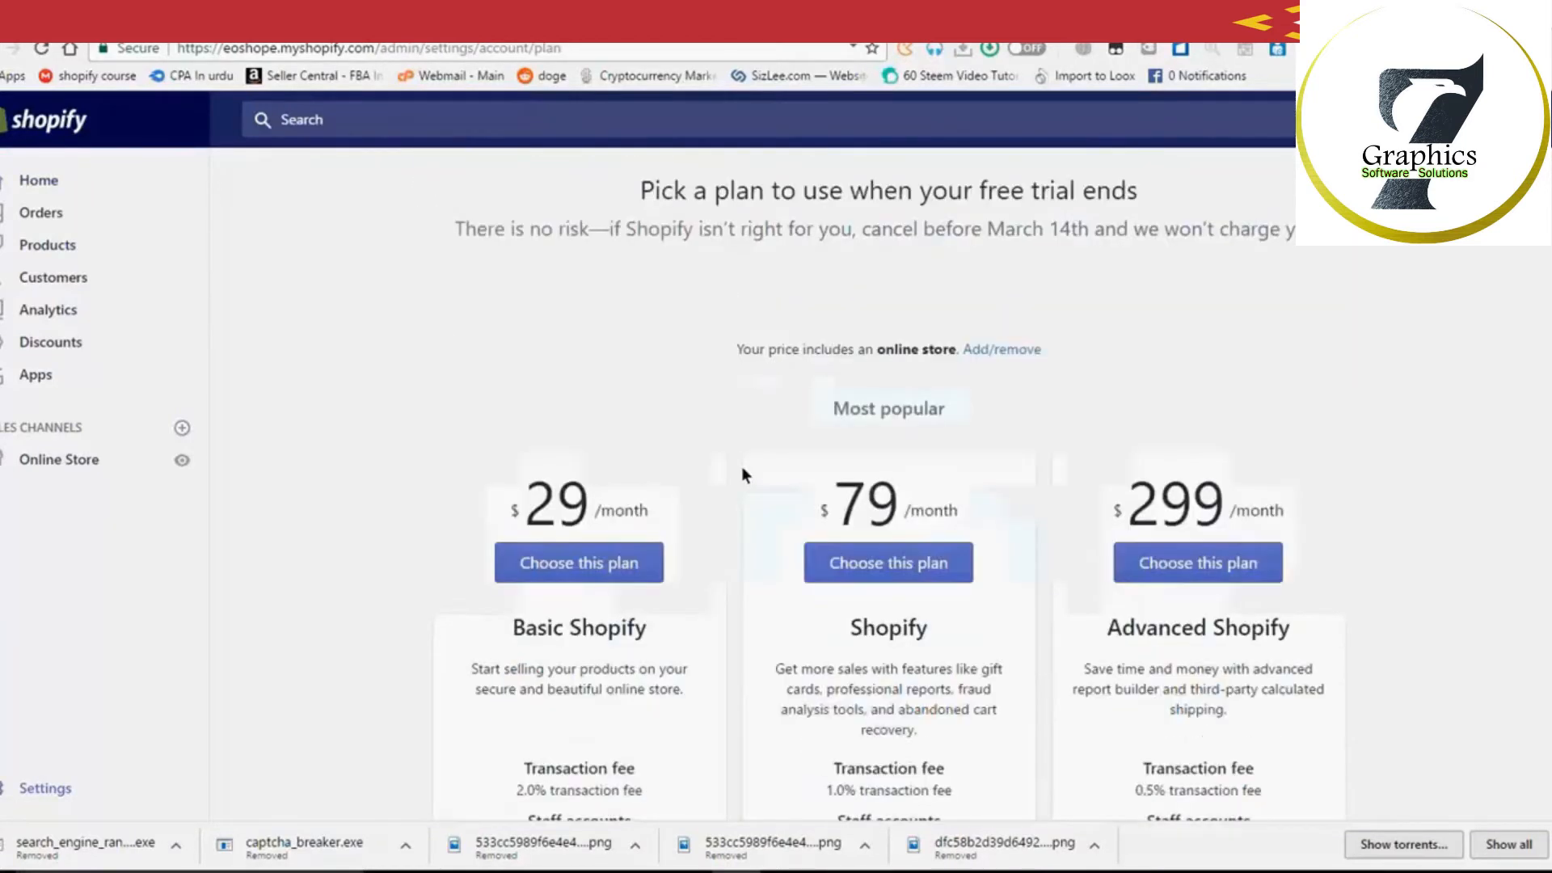
{"action": "scroll", "coordinate": [912, 516], "scroll_direction": "down", "scroll_amount": 1}
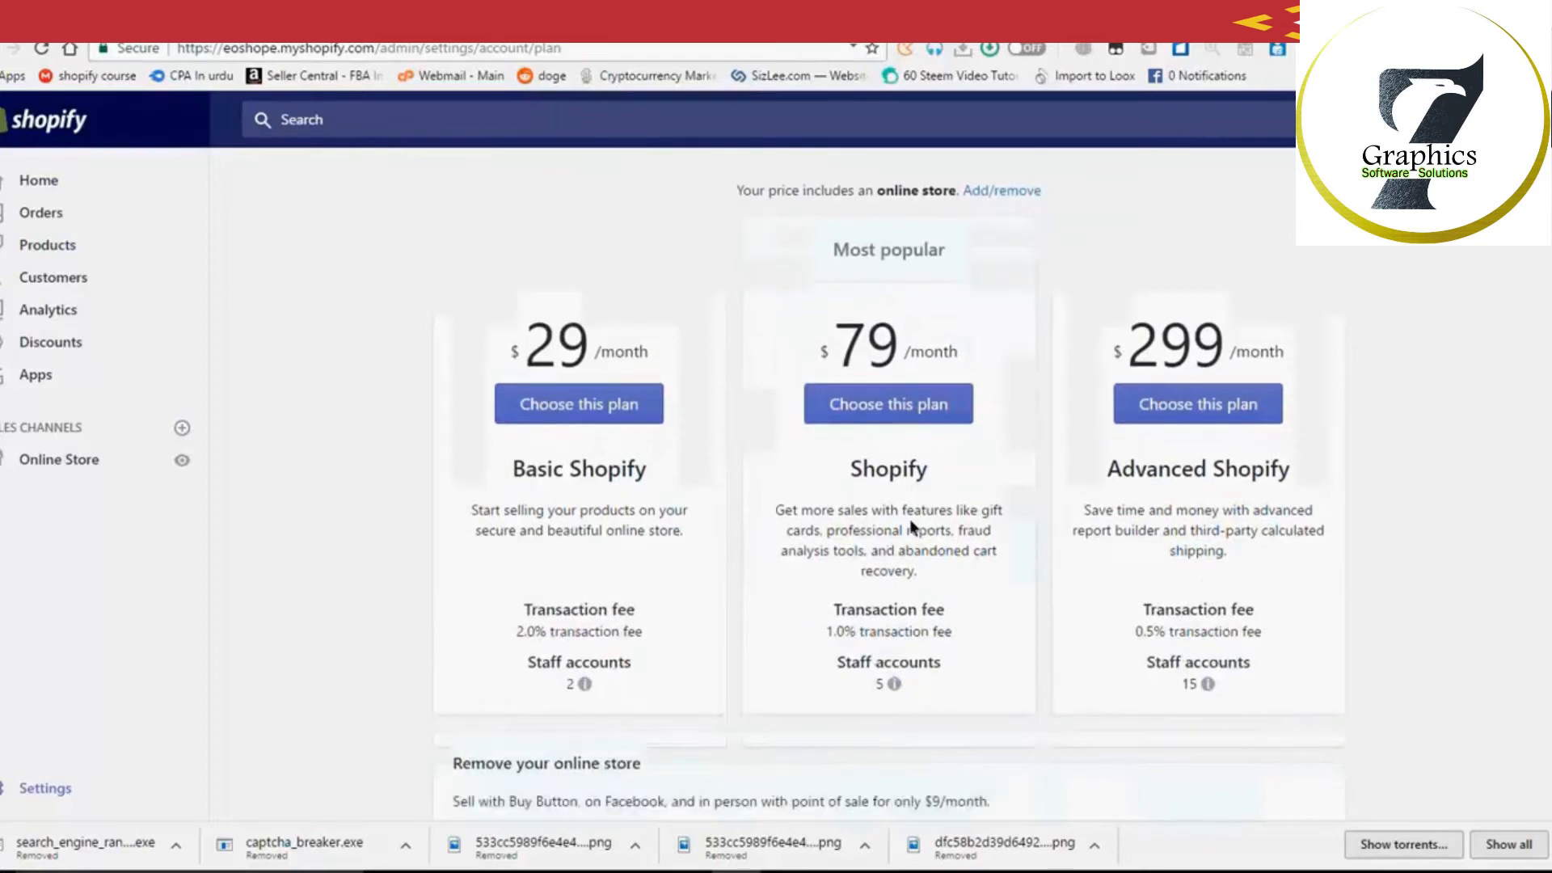
{"action": "scroll", "coordinate": [741, 525], "scroll_direction": "down", "scroll_amount": 1}
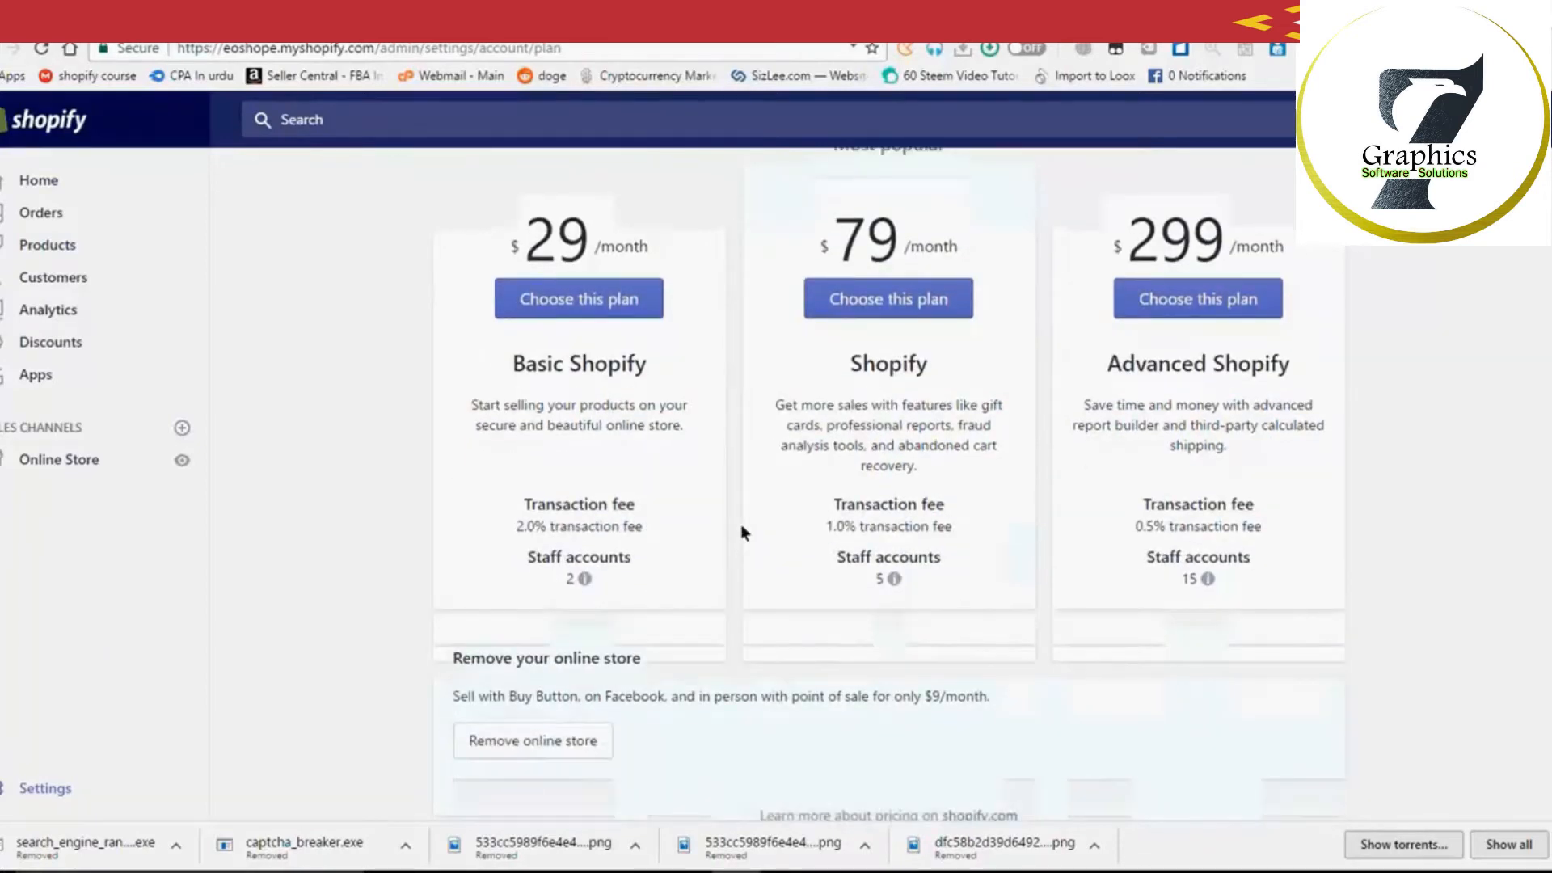
{"action": "triple_click", "coordinate": [676, 463]}
{"action": "scroll", "coordinate": [676, 463], "scroll_direction": "up", "scroll_amount": 3}
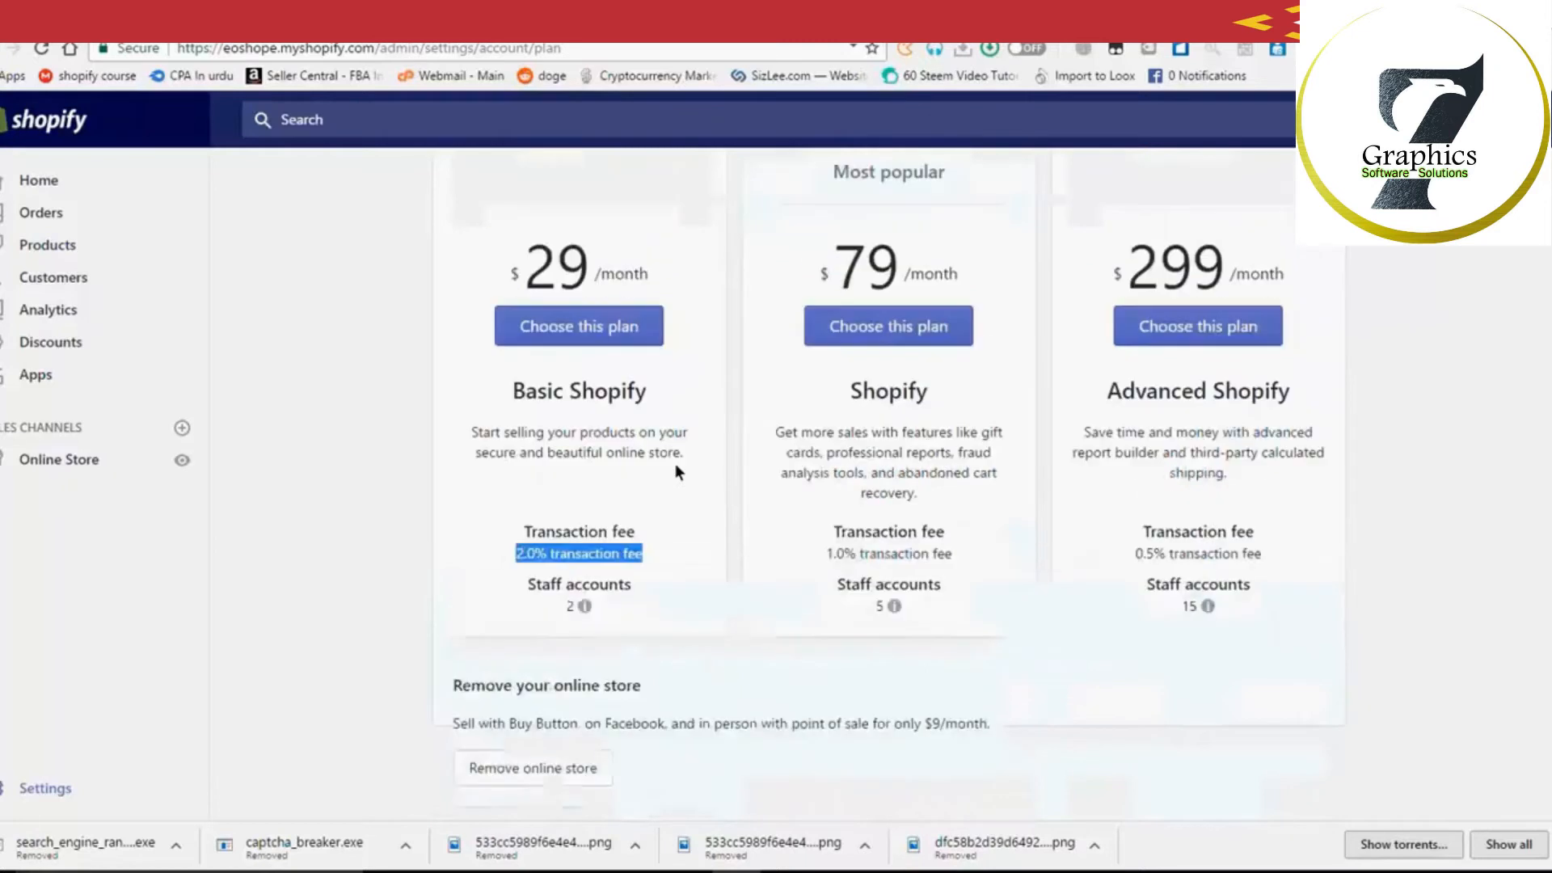
{"action": "scroll", "coordinate": [665, 457], "scroll_direction": "up", "scroll_amount": 1}
{"action": "triple_click", "coordinate": [687, 490]}
{"action": "scroll", "coordinate": [687, 490], "scroll_direction": "down", "scroll_amount": 1}
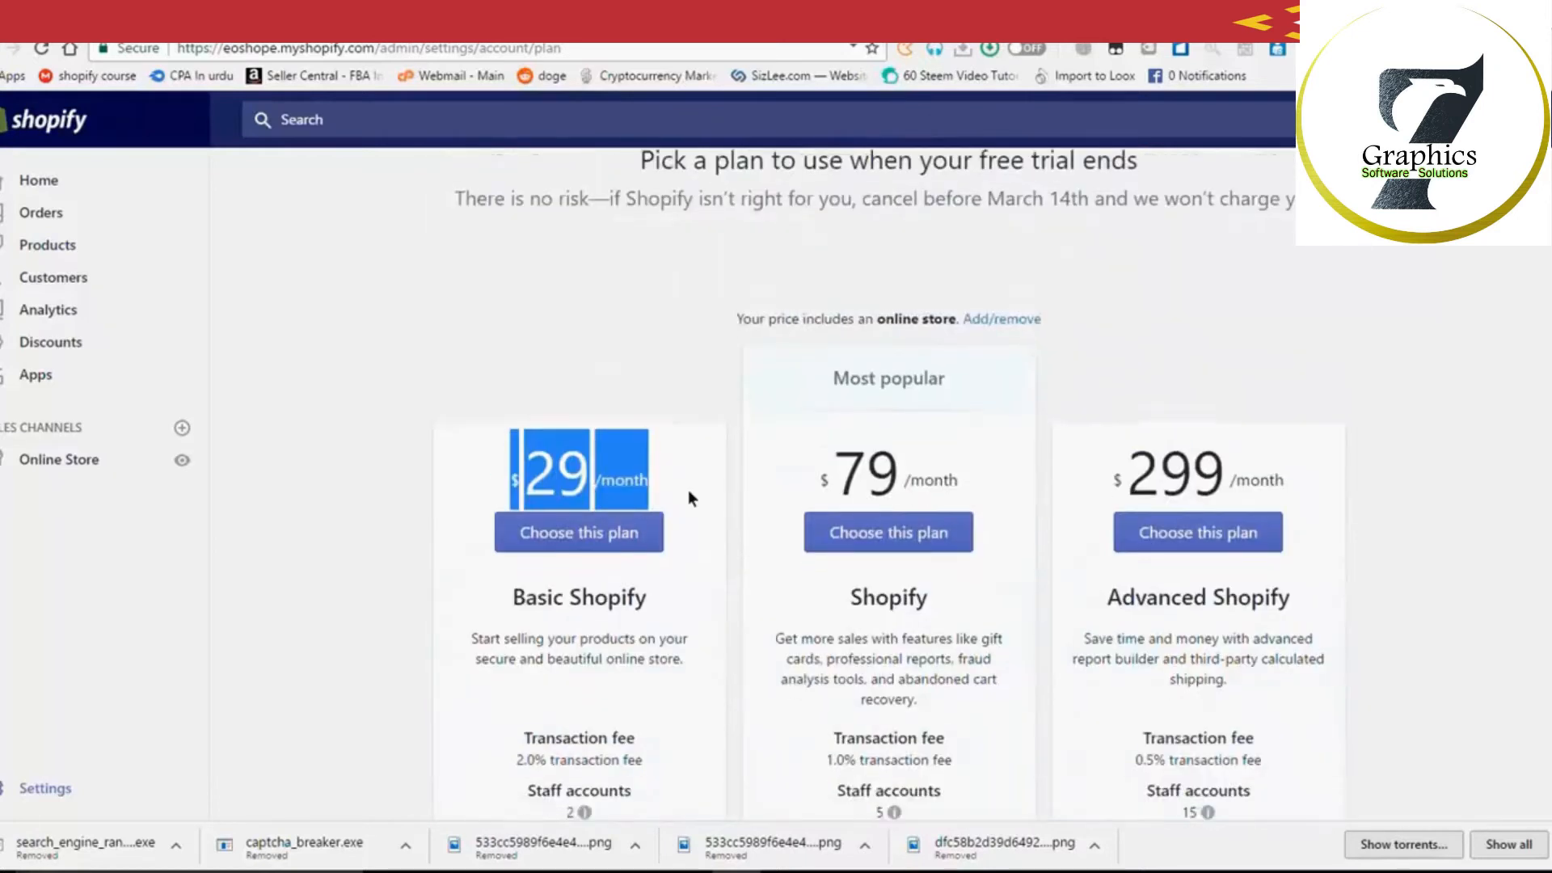
{"action": "scroll", "coordinate": [687, 490], "scroll_direction": "down", "scroll_amount": 2}
{"action": "triple_click", "coordinate": [652, 550]}
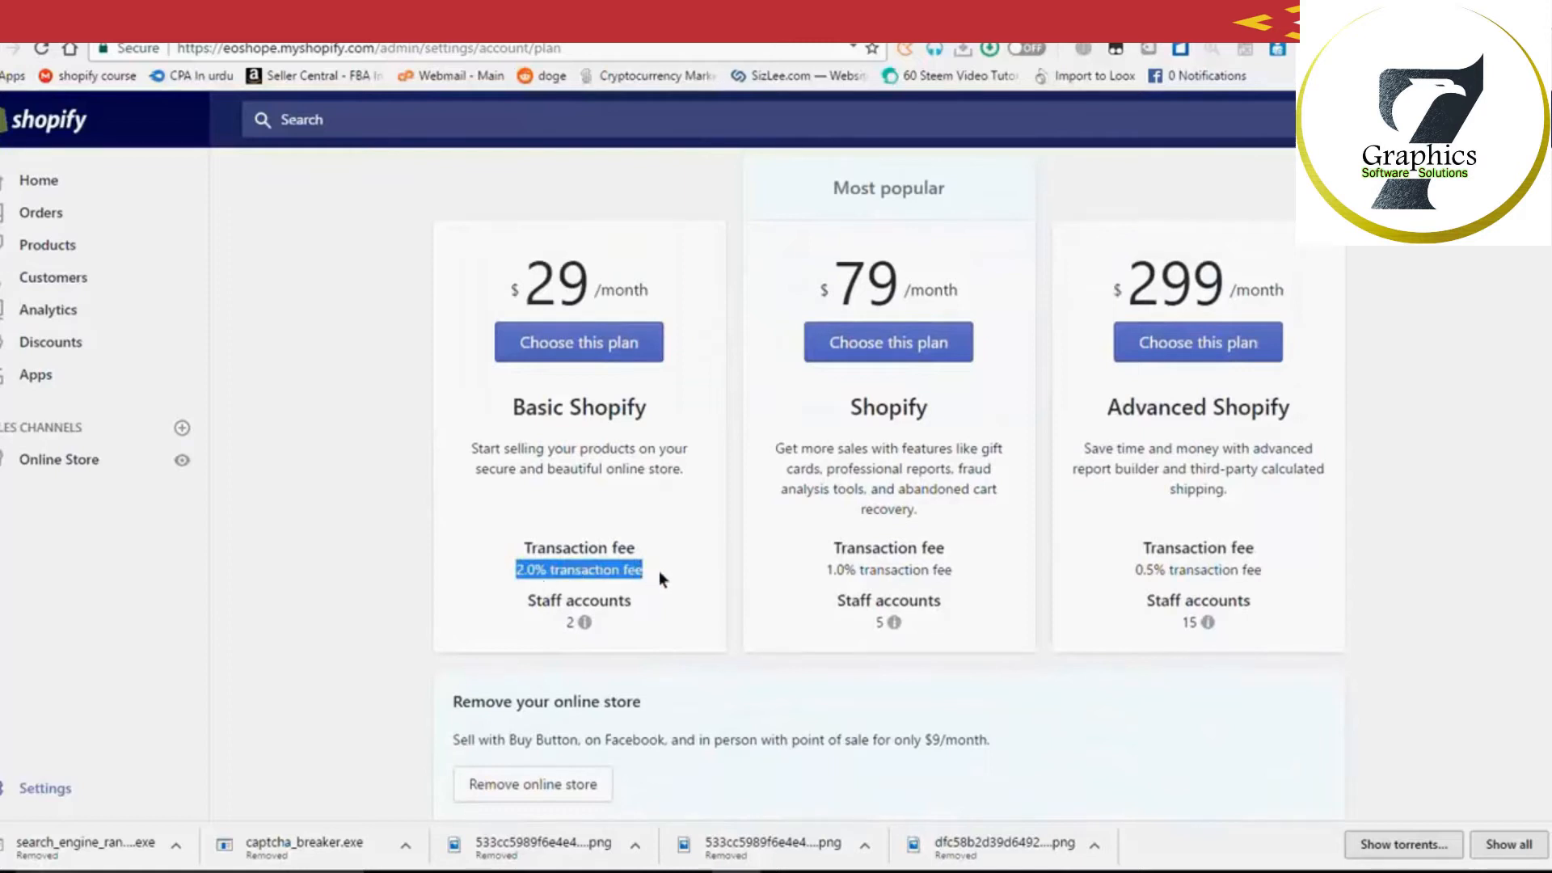
Step: Mark Basic's price and fee text, then compare the 1.0% and 0.5% fees and staff accounts
{"action": "left_click_drag", "start_coordinate": [531, 280], "coordinate": [650, 279]}
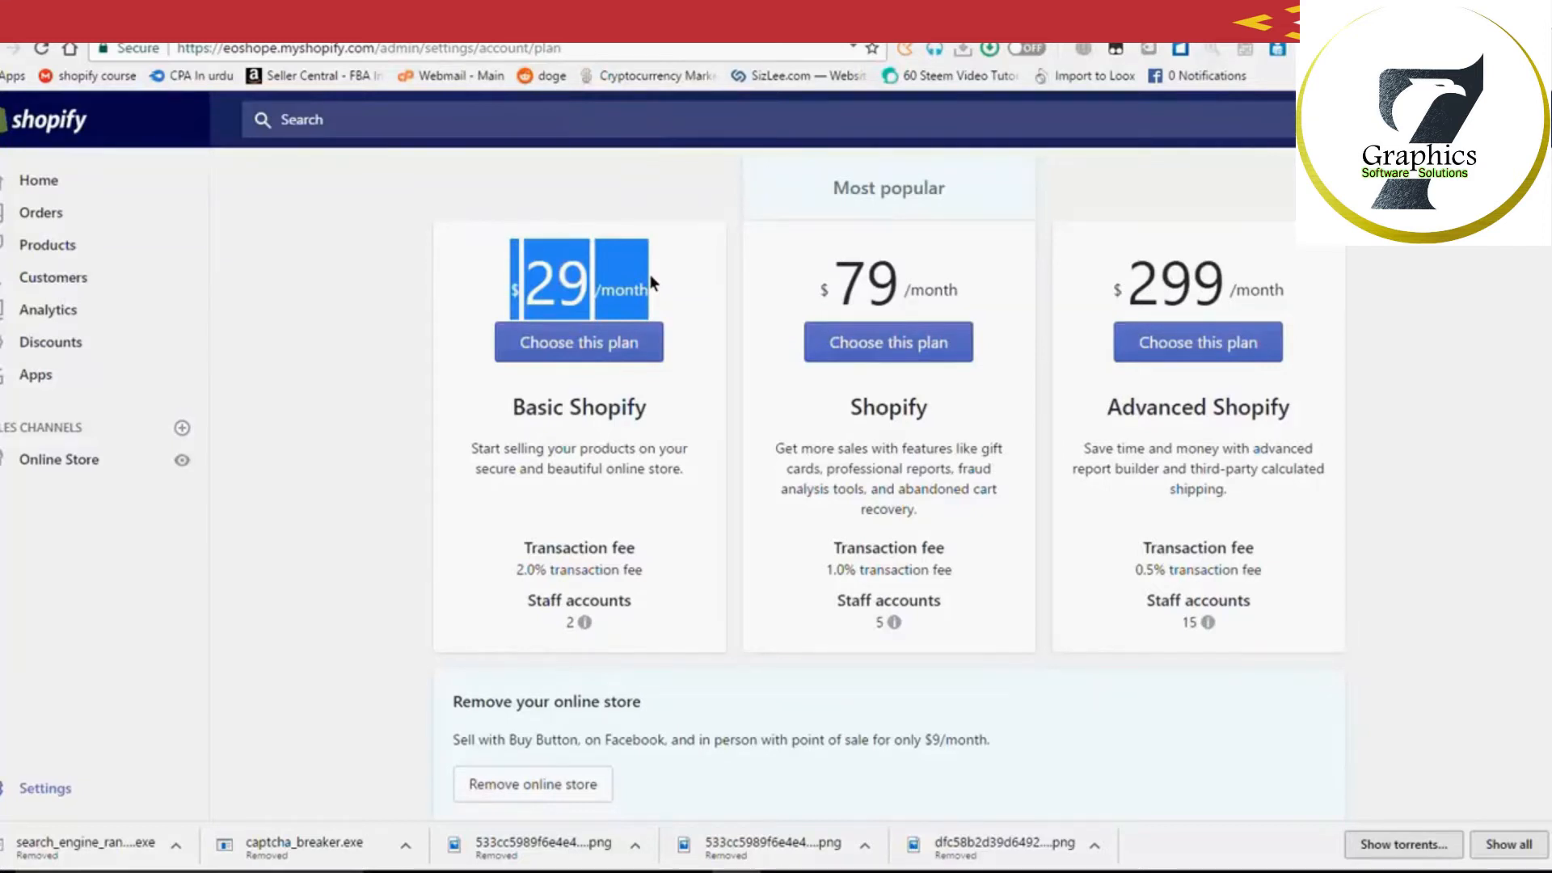
{"action": "left_click_drag", "start_coordinate": [518, 570], "coordinate": [645, 571]}
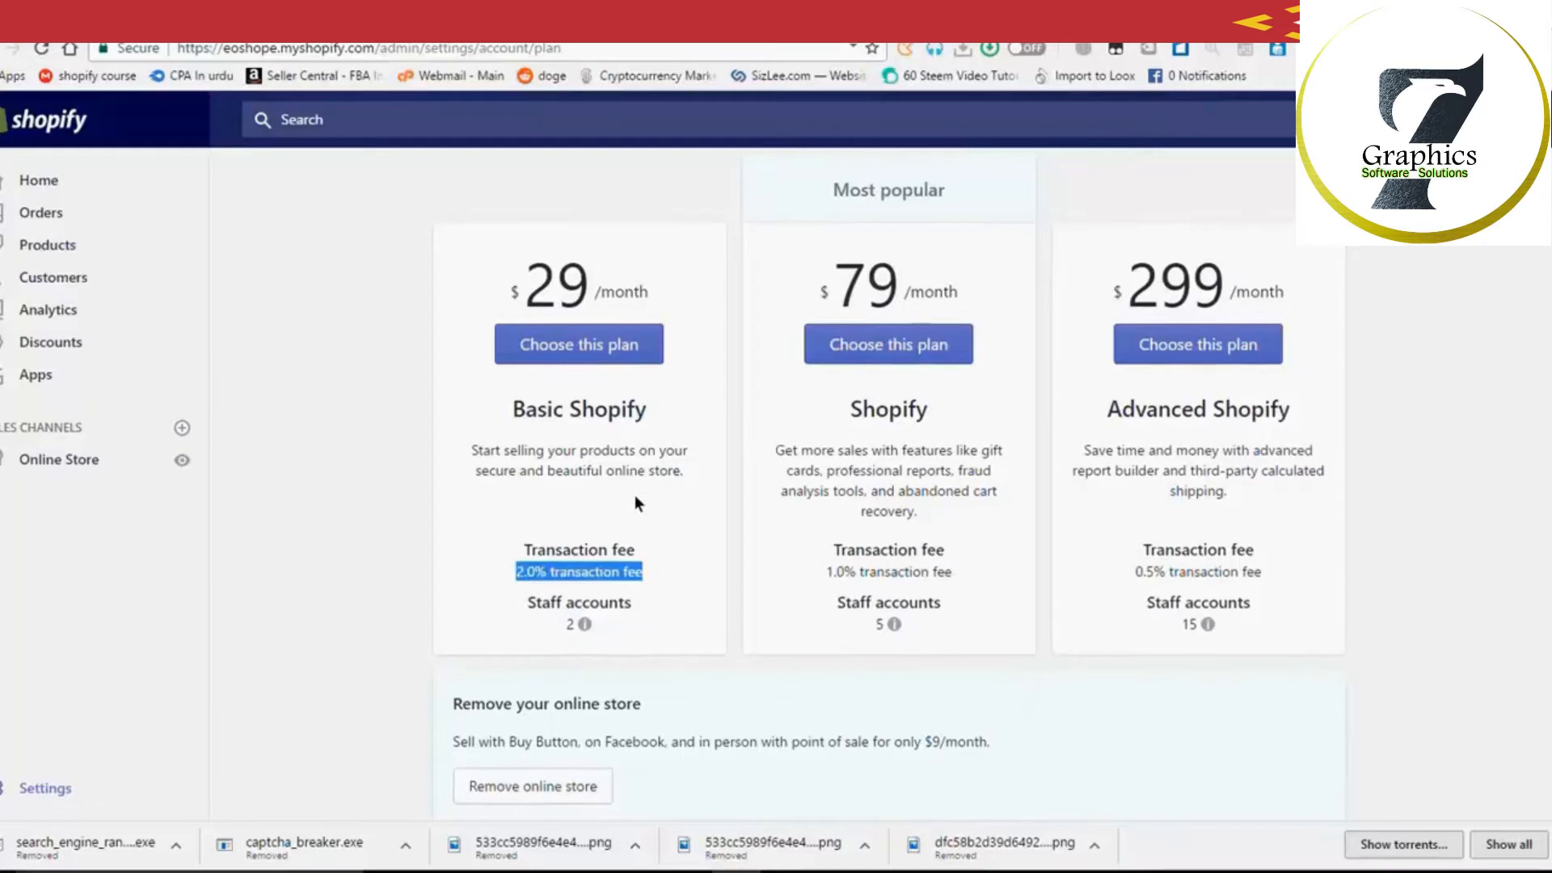
{"action": "scroll", "coordinate": [634, 494], "scroll_direction": "up", "scroll_amount": 2}
{"action": "scroll", "coordinate": [634, 495], "scroll_direction": "up", "scroll_amount": 2}
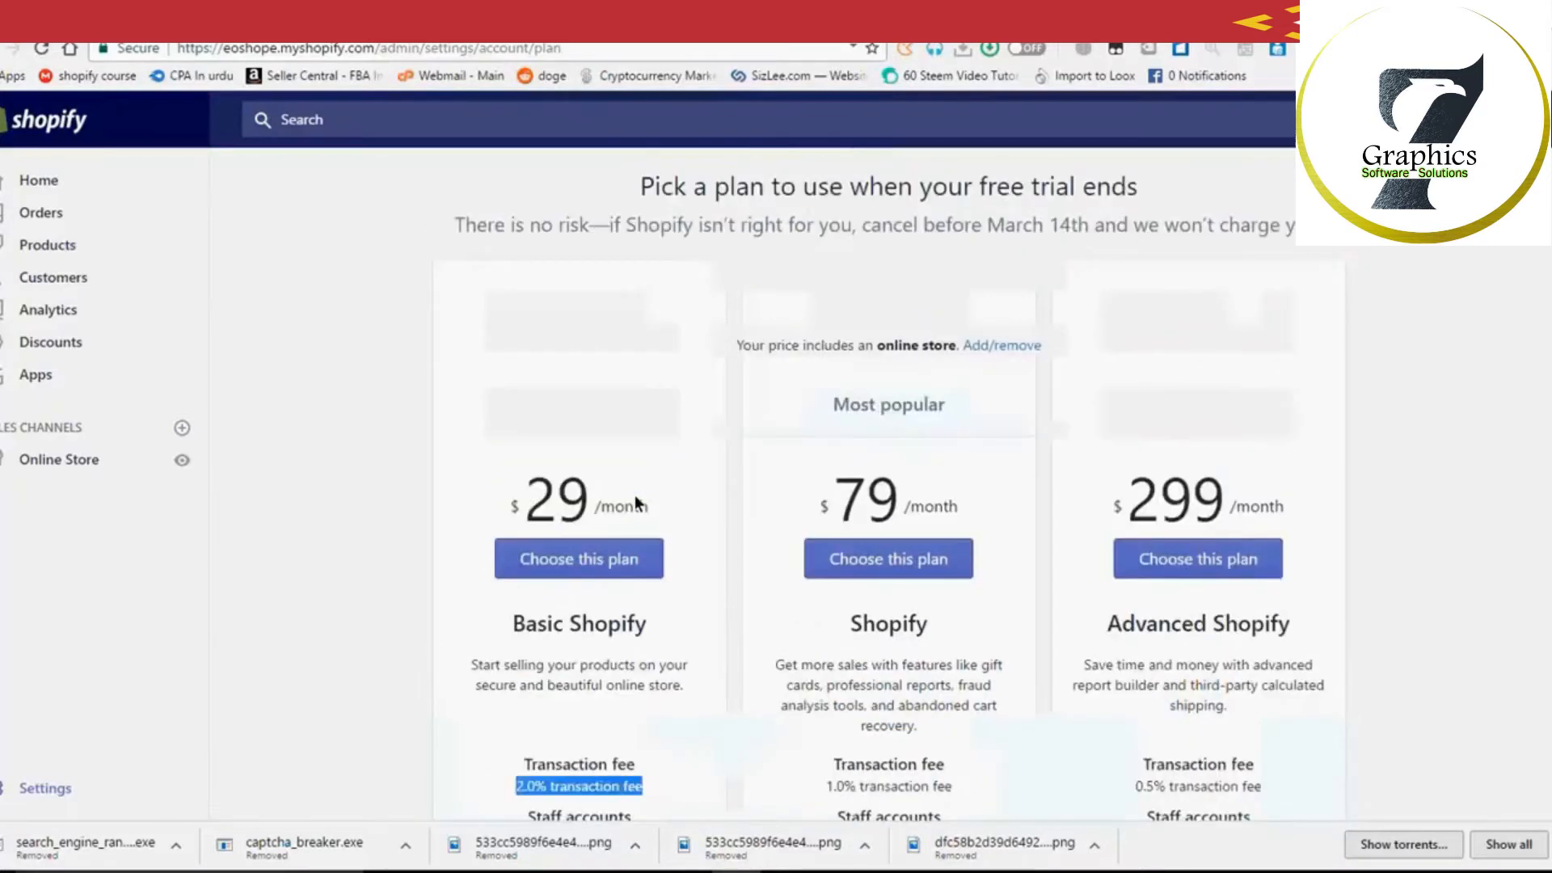
{"action": "scroll", "coordinate": [738, 433], "scroll_direction": "up", "scroll_amount": 1}
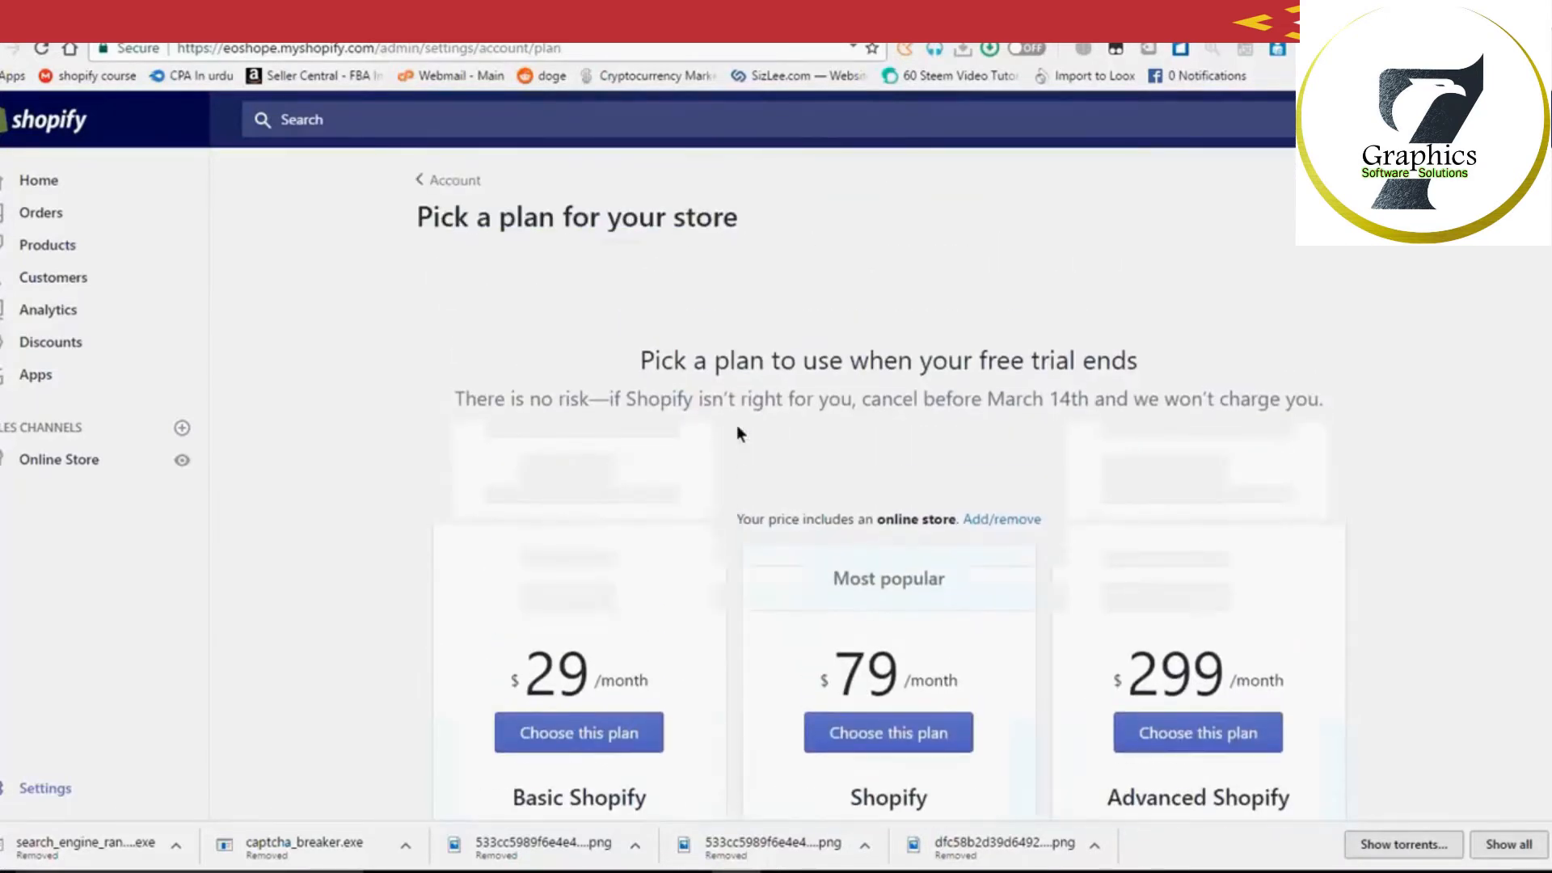
{"action": "scroll", "coordinate": [732, 446], "scroll_direction": "down", "scroll_amount": 6}
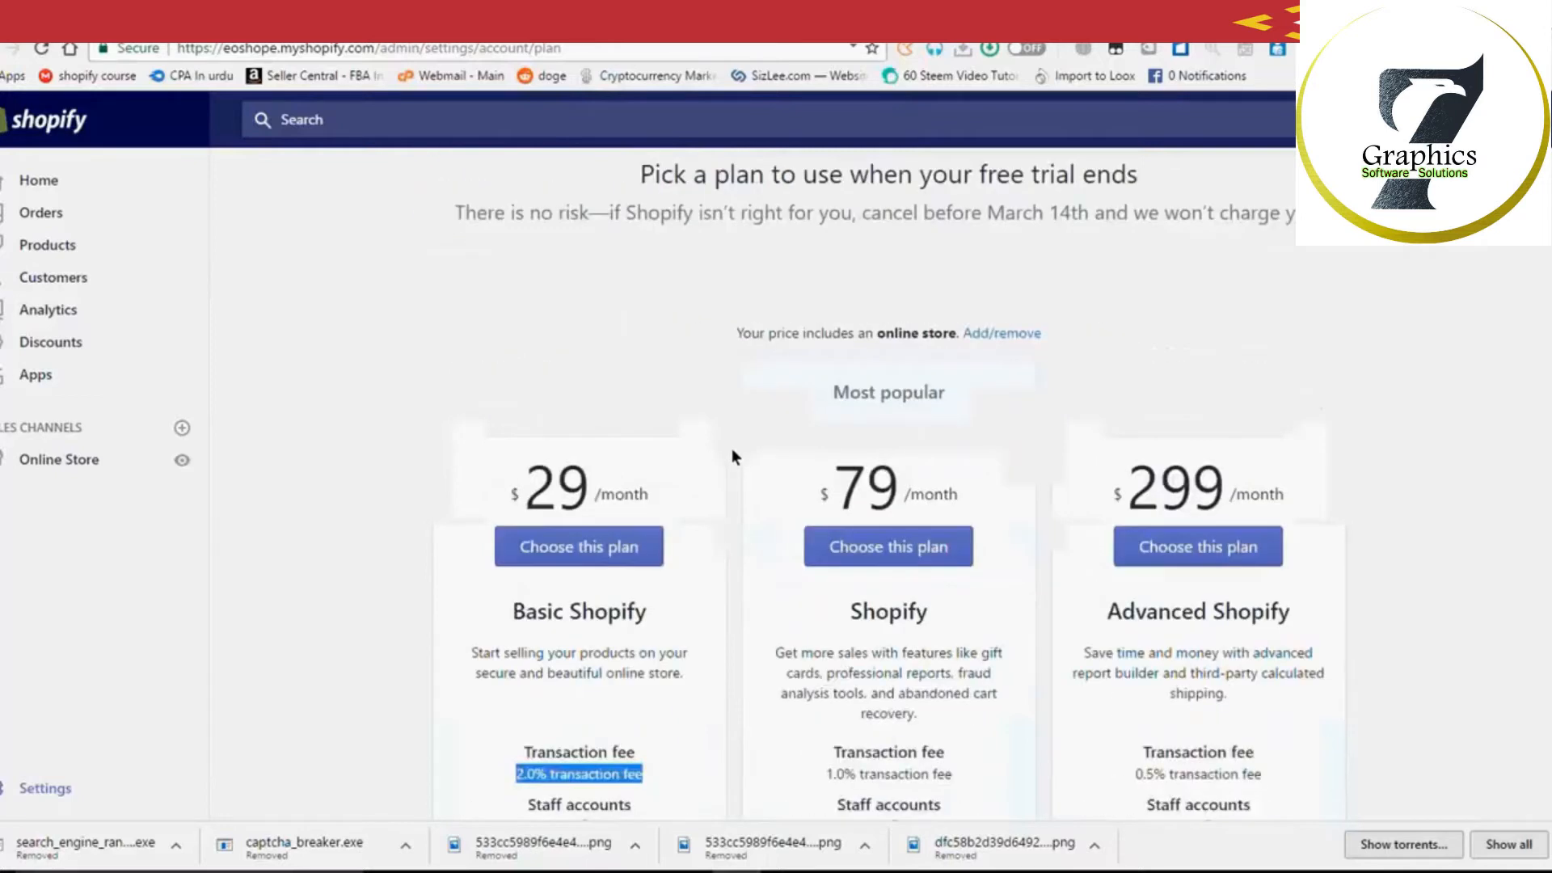
{"action": "scroll", "coordinate": [731, 447], "scroll_direction": "up", "scroll_amount": 6}
{"action": "scroll", "coordinate": [730, 448], "scroll_direction": "down", "scroll_amount": 2}
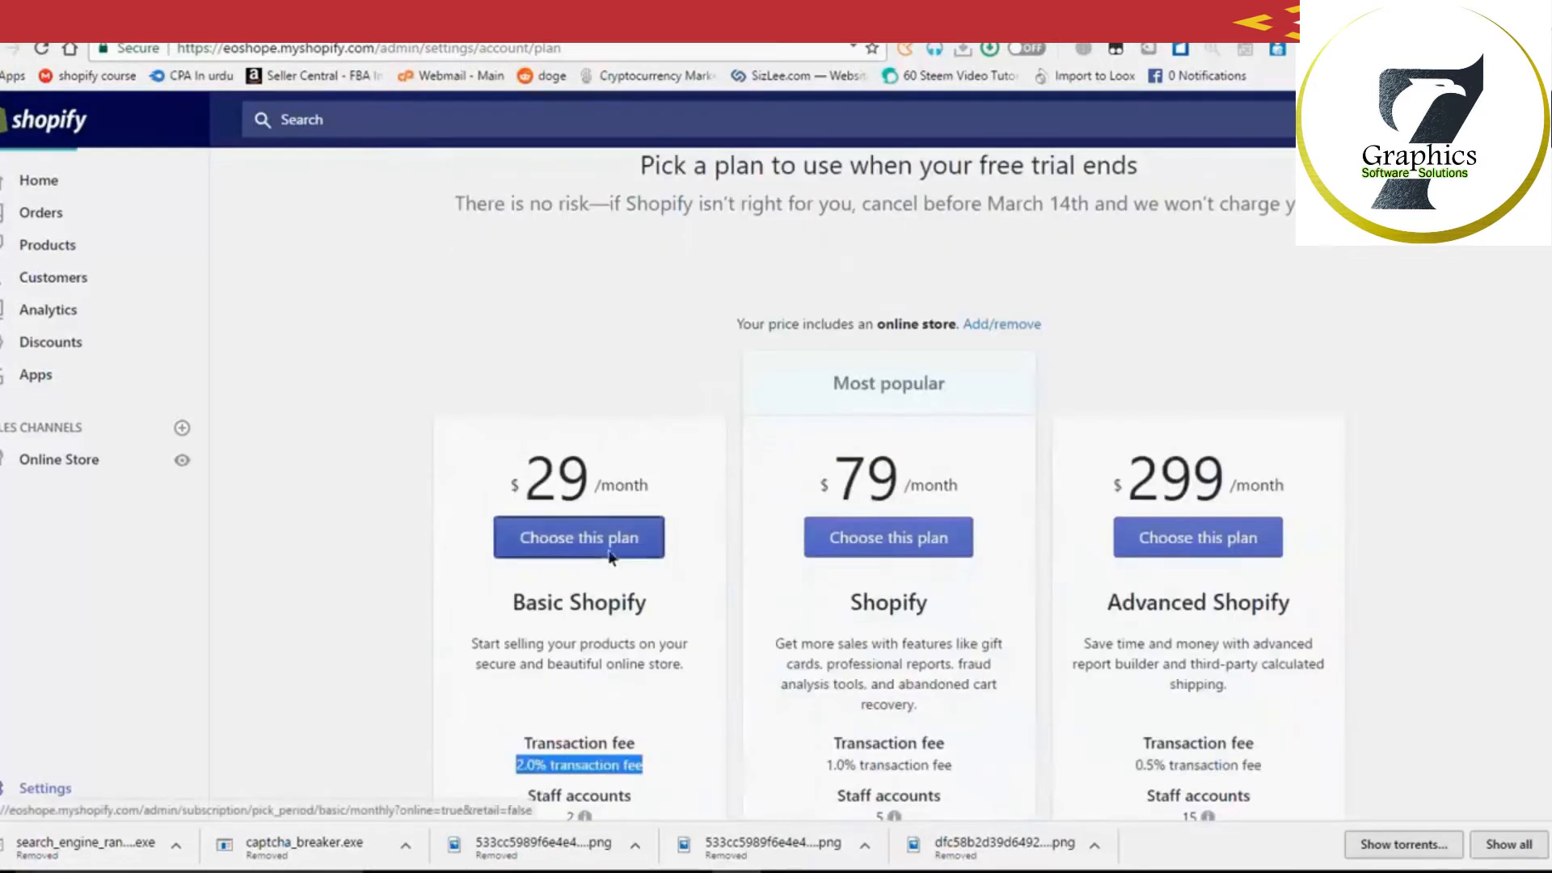
{"action": "scroll", "coordinate": [669, 540], "scroll_direction": "down", "scroll_amount": 4}
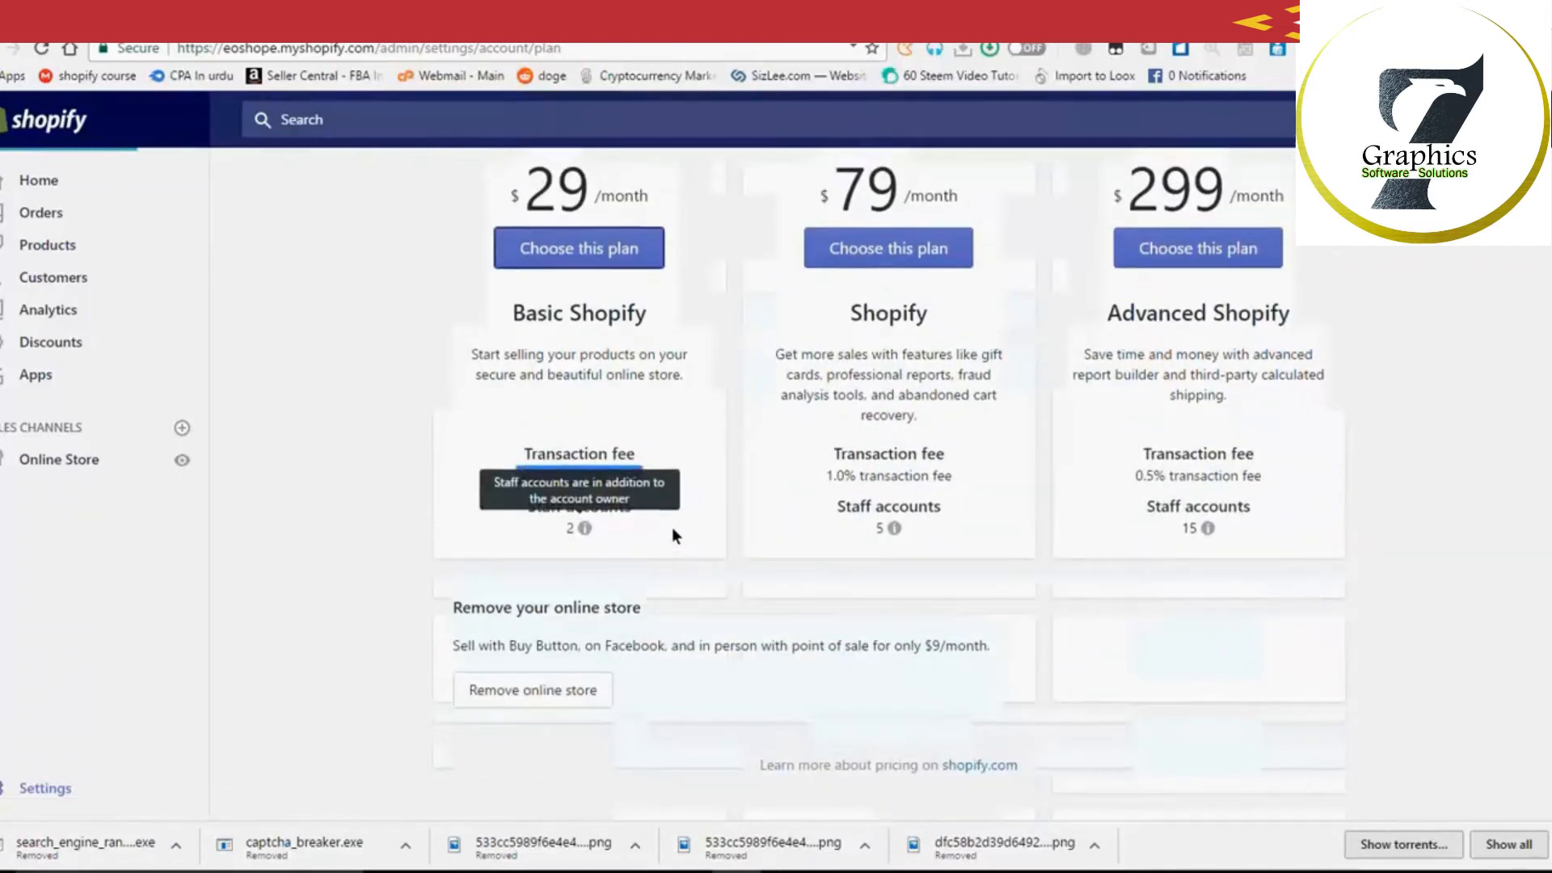
{"action": "scroll", "coordinate": [671, 533], "scroll_direction": "up", "scroll_amount": 2}
{"action": "scroll", "coordinate": [672, 534], "scroll_direction": "up", "scroll_amount": 2}
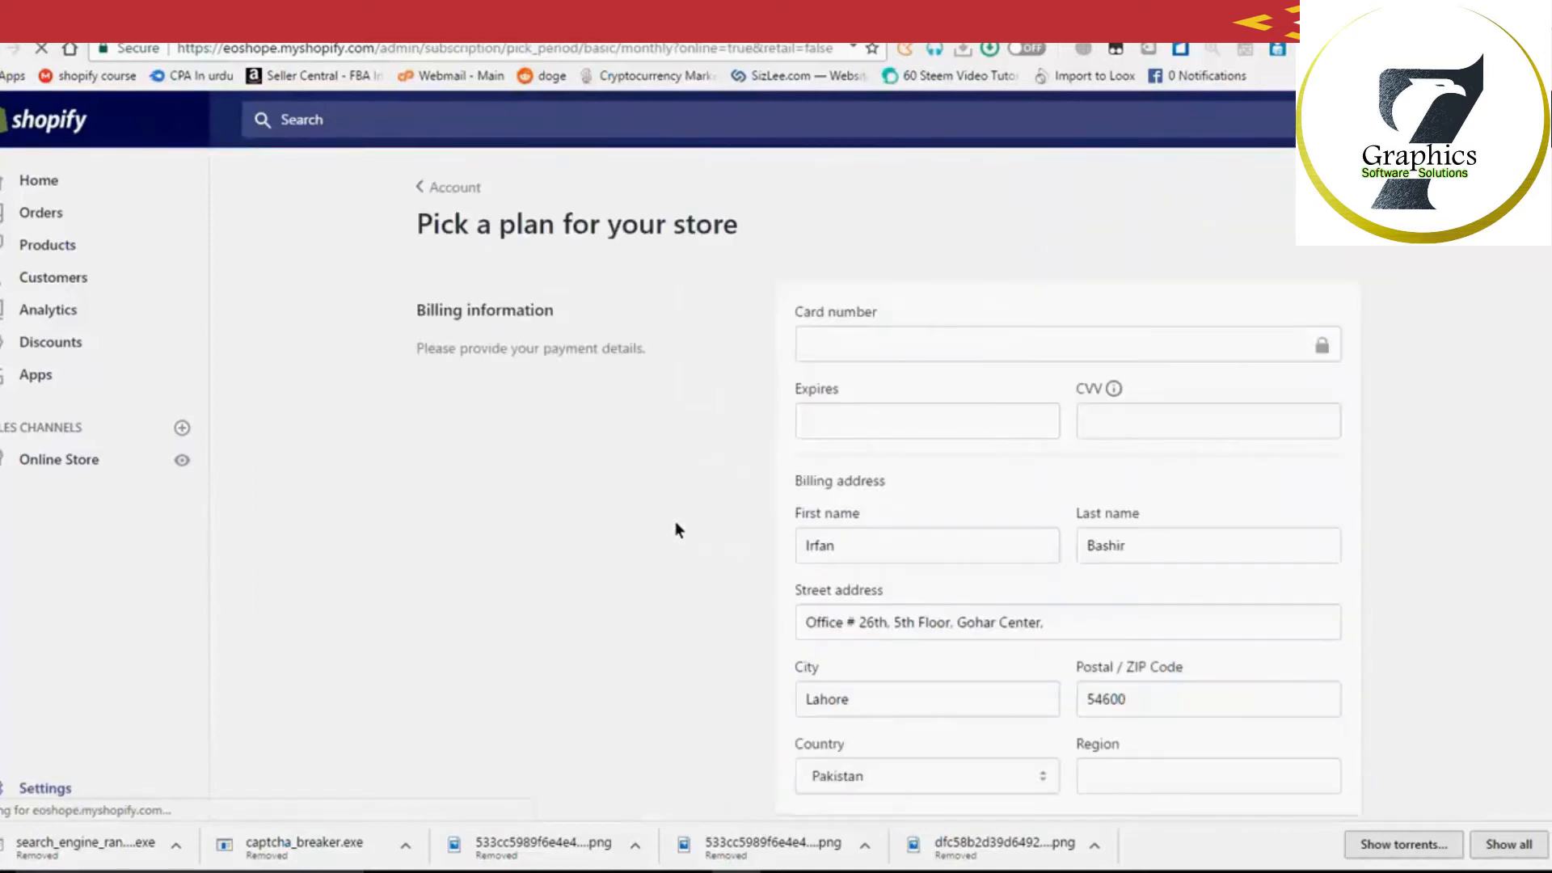
{"action": "scroll", "coordinate": [1255, 448], "scroll_direction": "down", "scroll_amount": 5}
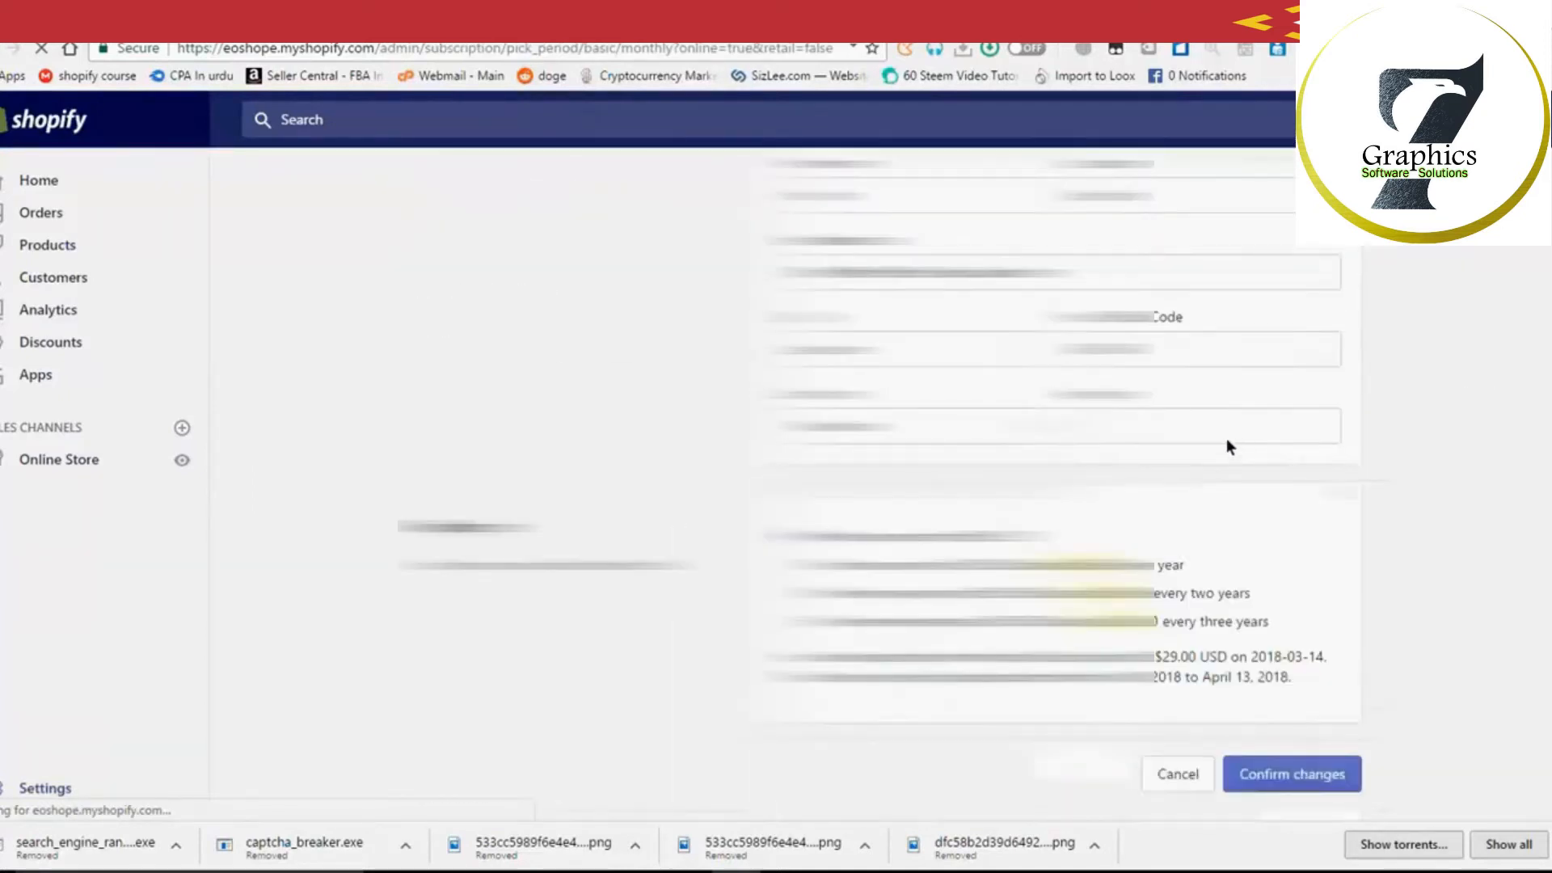
{"action": "scroll", "coordinate": [1388, 453], "scroll_direction": "up", "scroll_amount": 5}
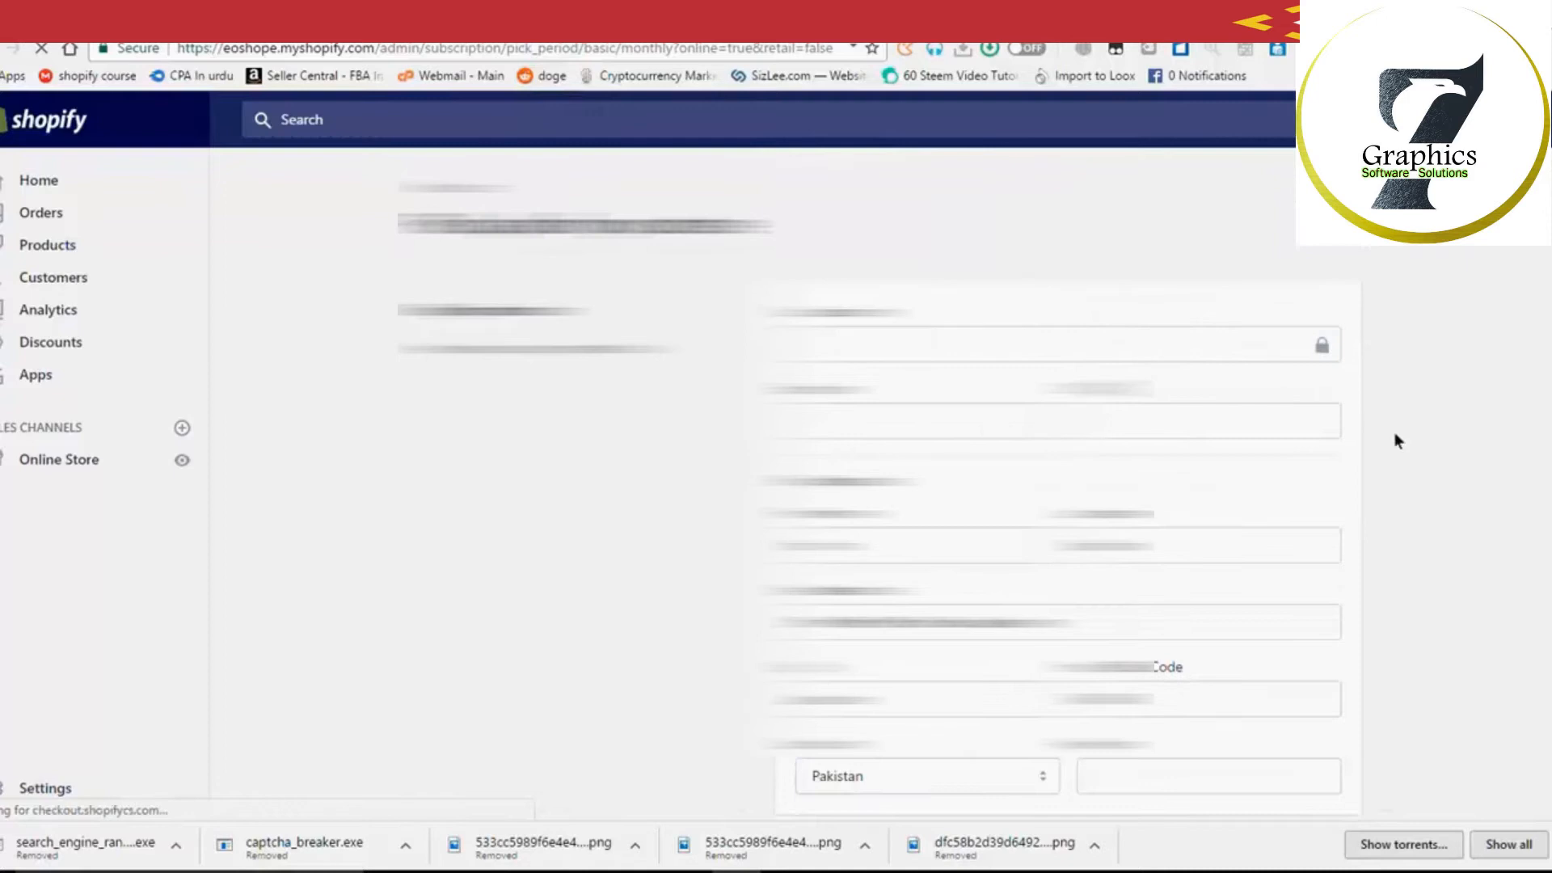
{"action": "scroll", "coordinate": [1387, 463], "scroll_direction": "down", "scroll_amount": 5}
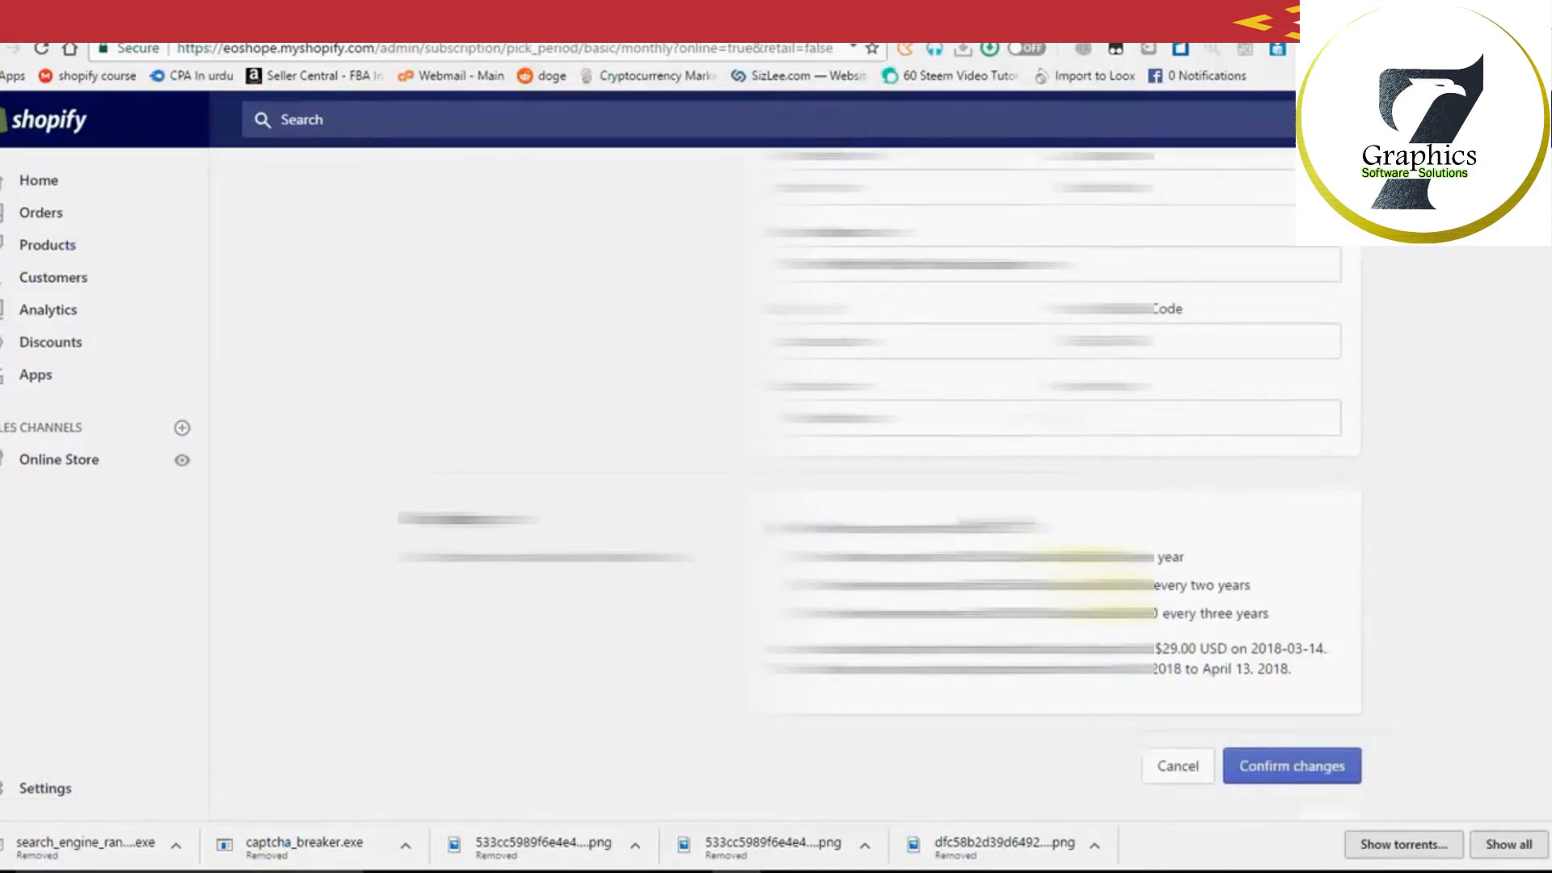
{"action": "scroll", "coordinate": [1051, 486], "scroll_direction": "up", "scroll_amount": 2}
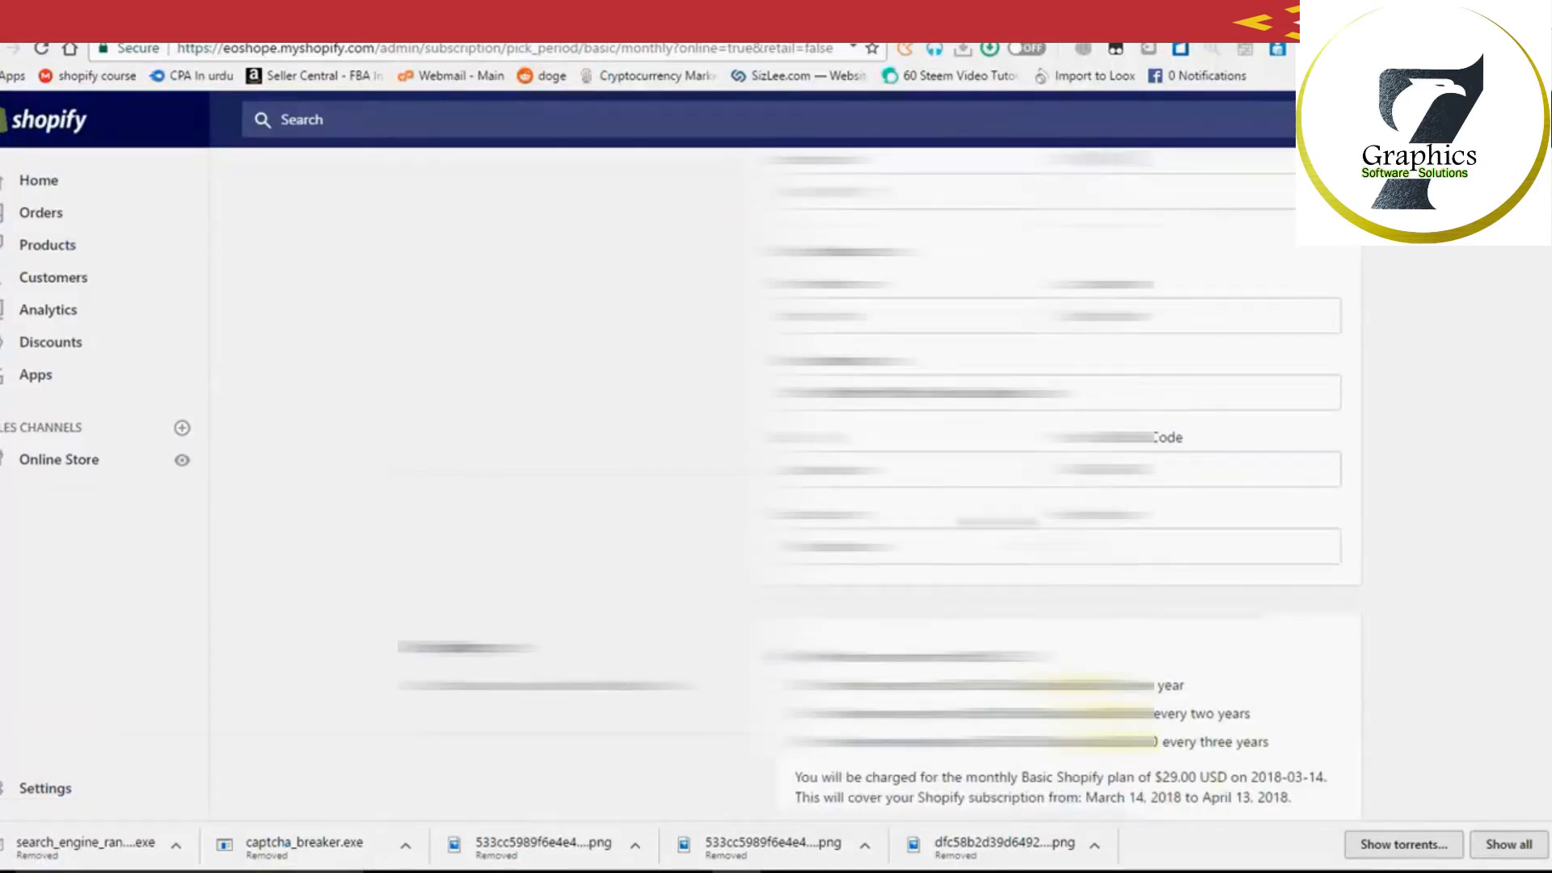
{"action": "scroll", "coordinate": [1258, 541], "scroll_direction": "up", "scroll_amount": 3}
{"action": "scroll", "coordinate": [1258, 542], "scroll_direction": "down", "scroll_amount": 4}
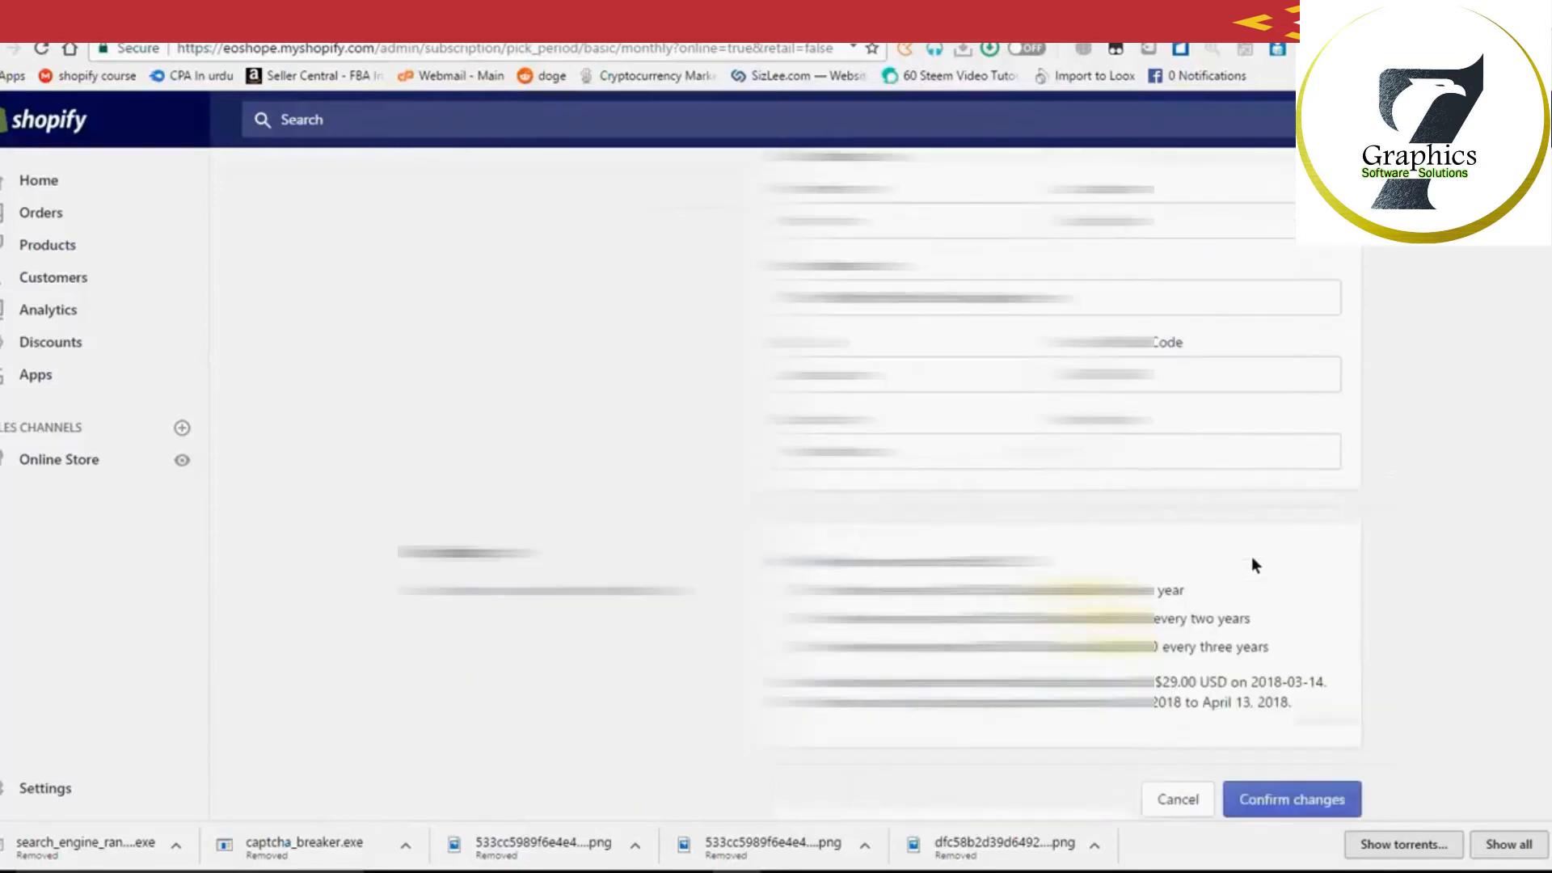
{"action": "scroll", "coordinate": [1252, 562], "scroll_direction": "down", "scroll_amount": 1}
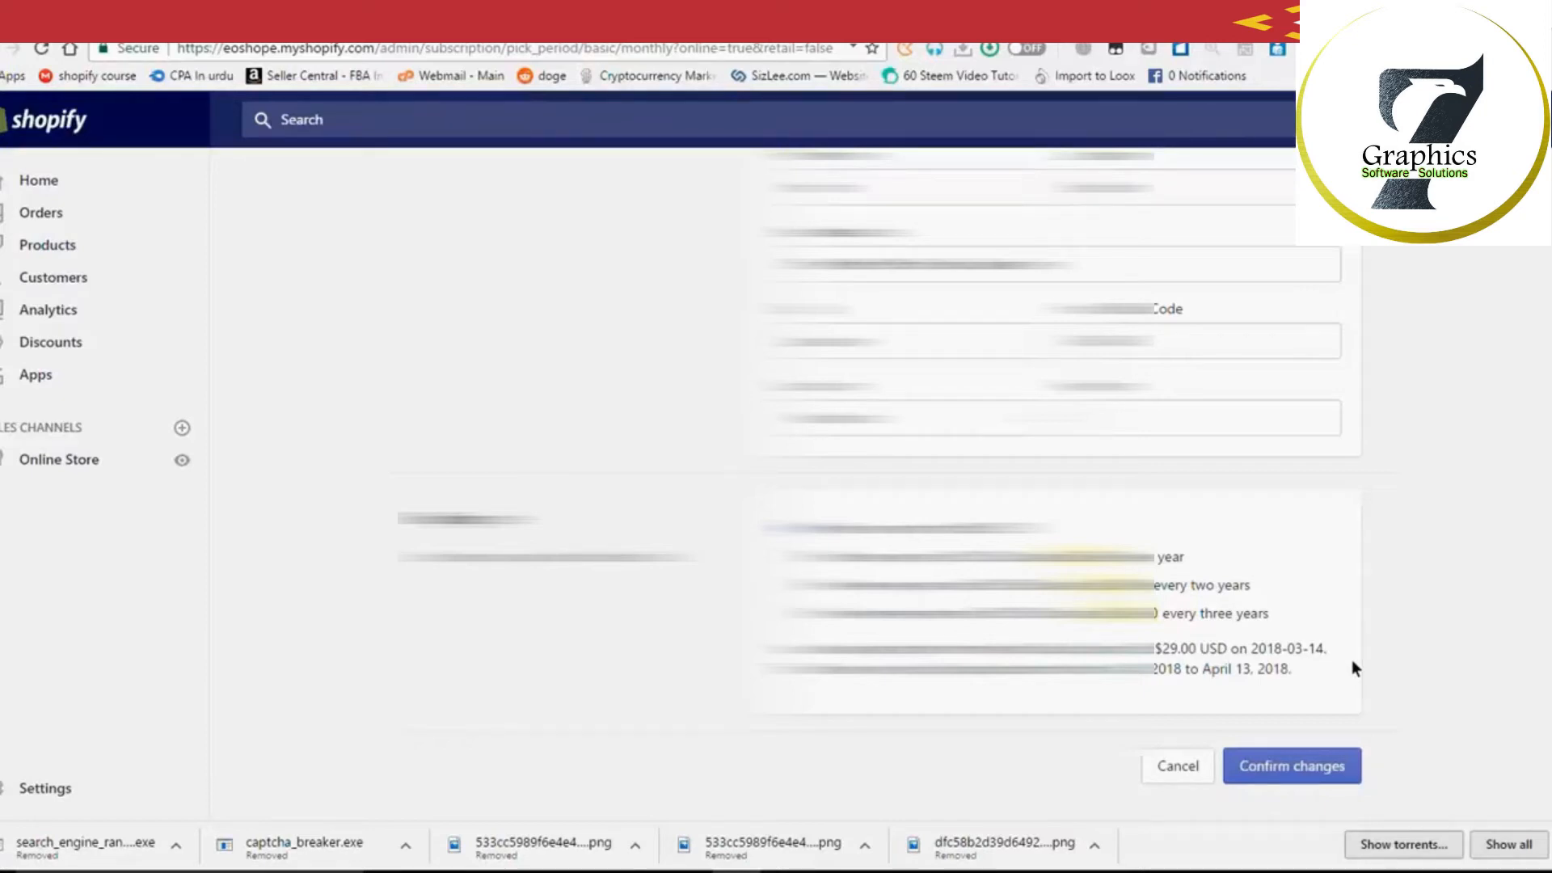
{"action": "scroll", "coordinate": [1352, 668], "scroll_direction": "up", "scroll_amount": 2}
{"action": "scroll", "coordinate": [1353, 661], "scroll_direction": "up", "scroll_amount": 2}
{"action": "scroll", "coordinate": [1350, 667], "scroll_direction": "down", "scroll_amount": 2}
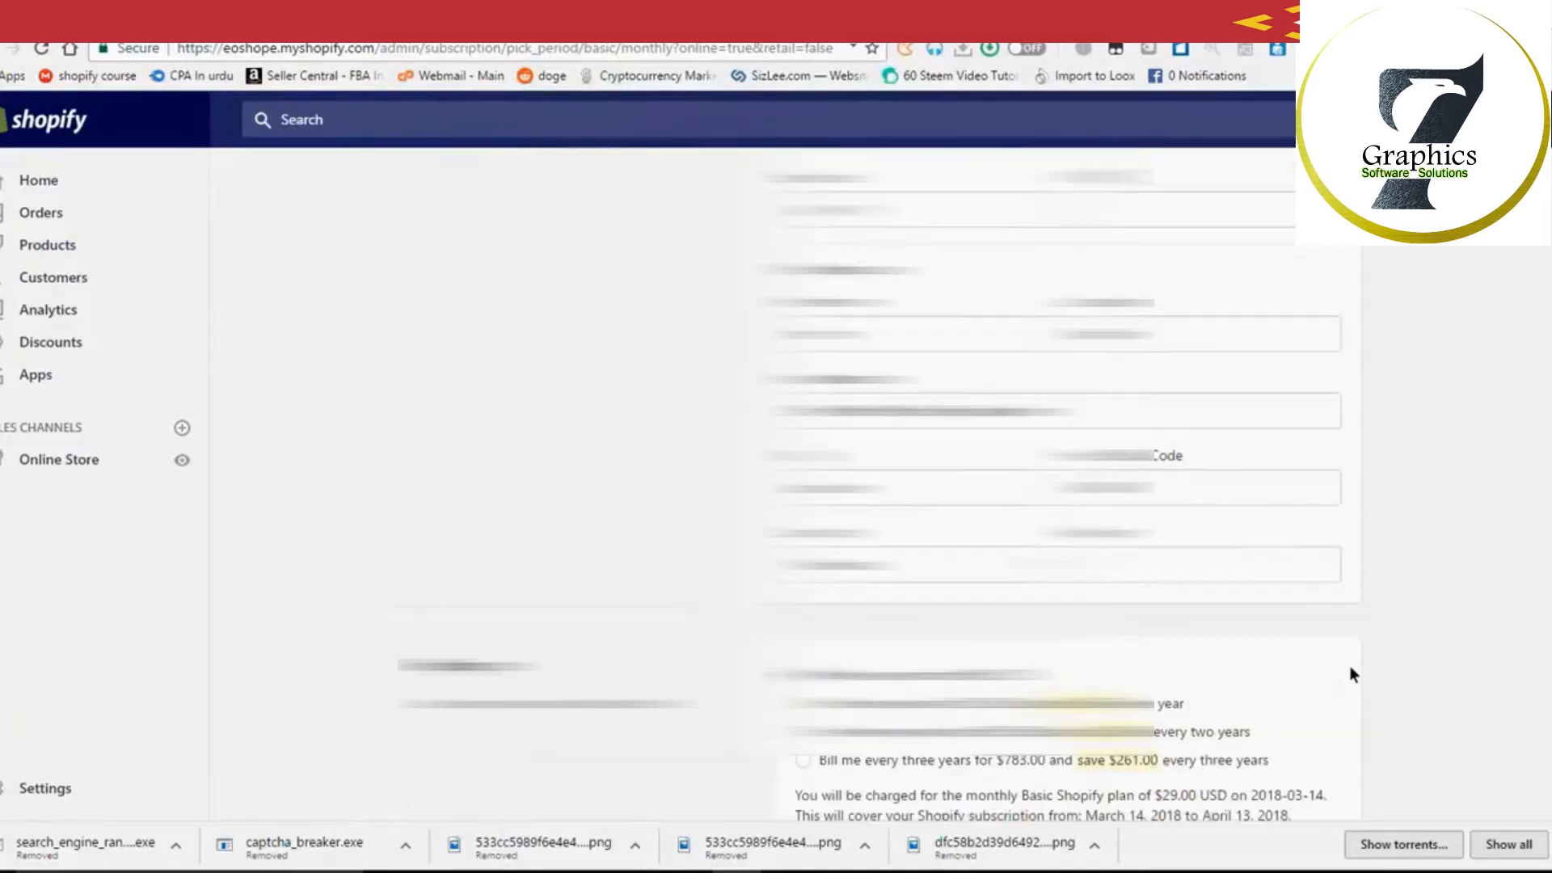
{"action": "scroll", "coordinate": [1350, 668], "scroll_direction": "down", "scroll_amount": 1}
{"action": "scroll", "coordinate": [1350, 667], "scroll_direction": "up", "scroll_amount": 2}
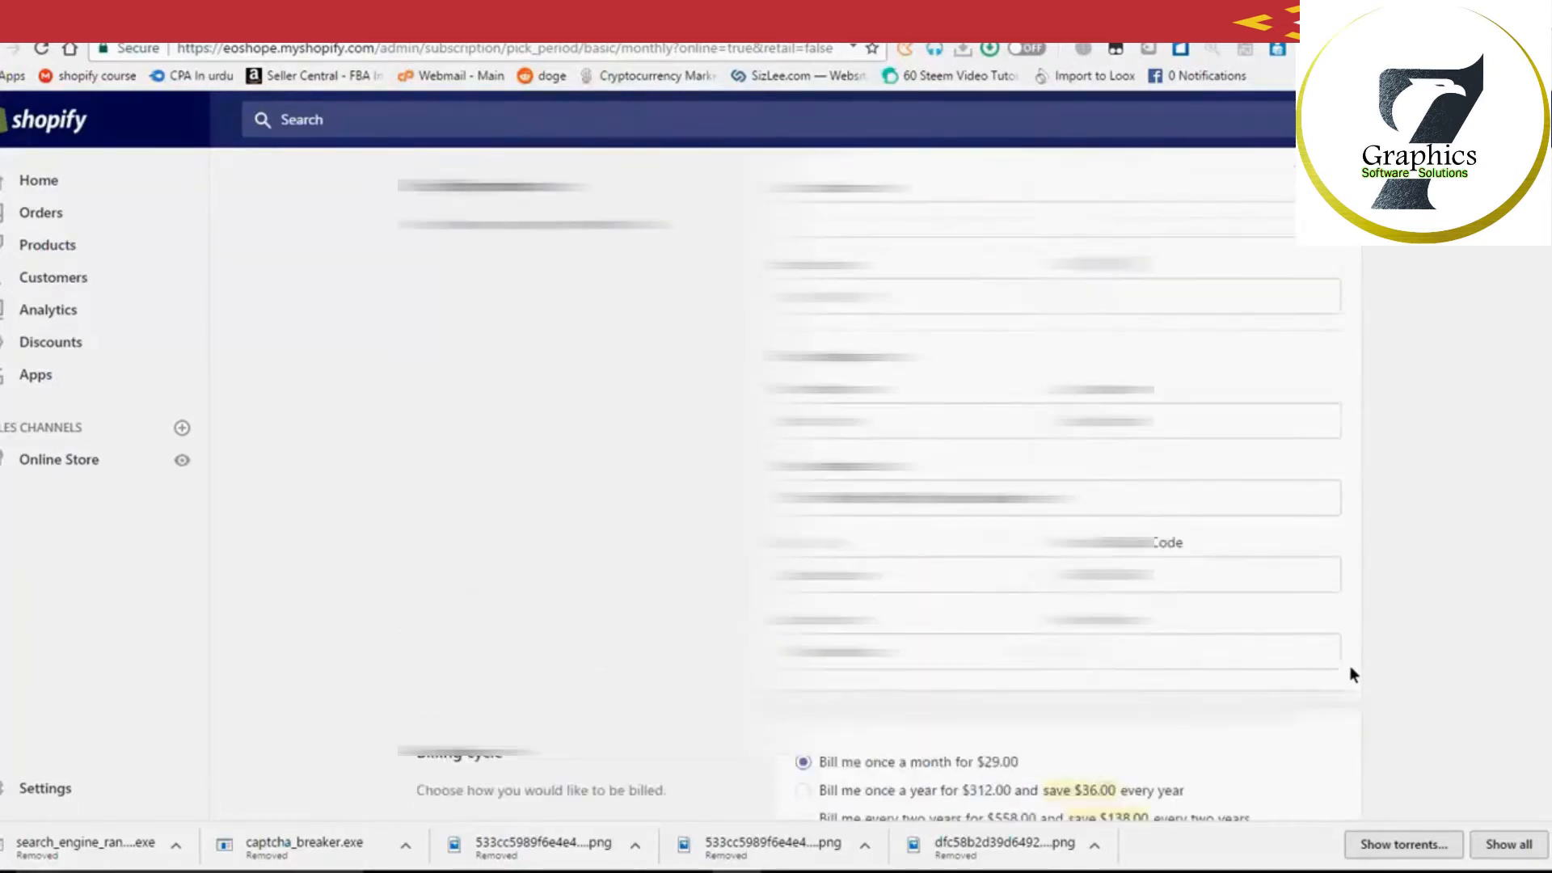
{"action": "scroll", "coordinate": [1350, 666], "scroll_direction": "up", "scroll_amount": 2}
{"action": "mouse_move", "coordinate": [1196, 423]}
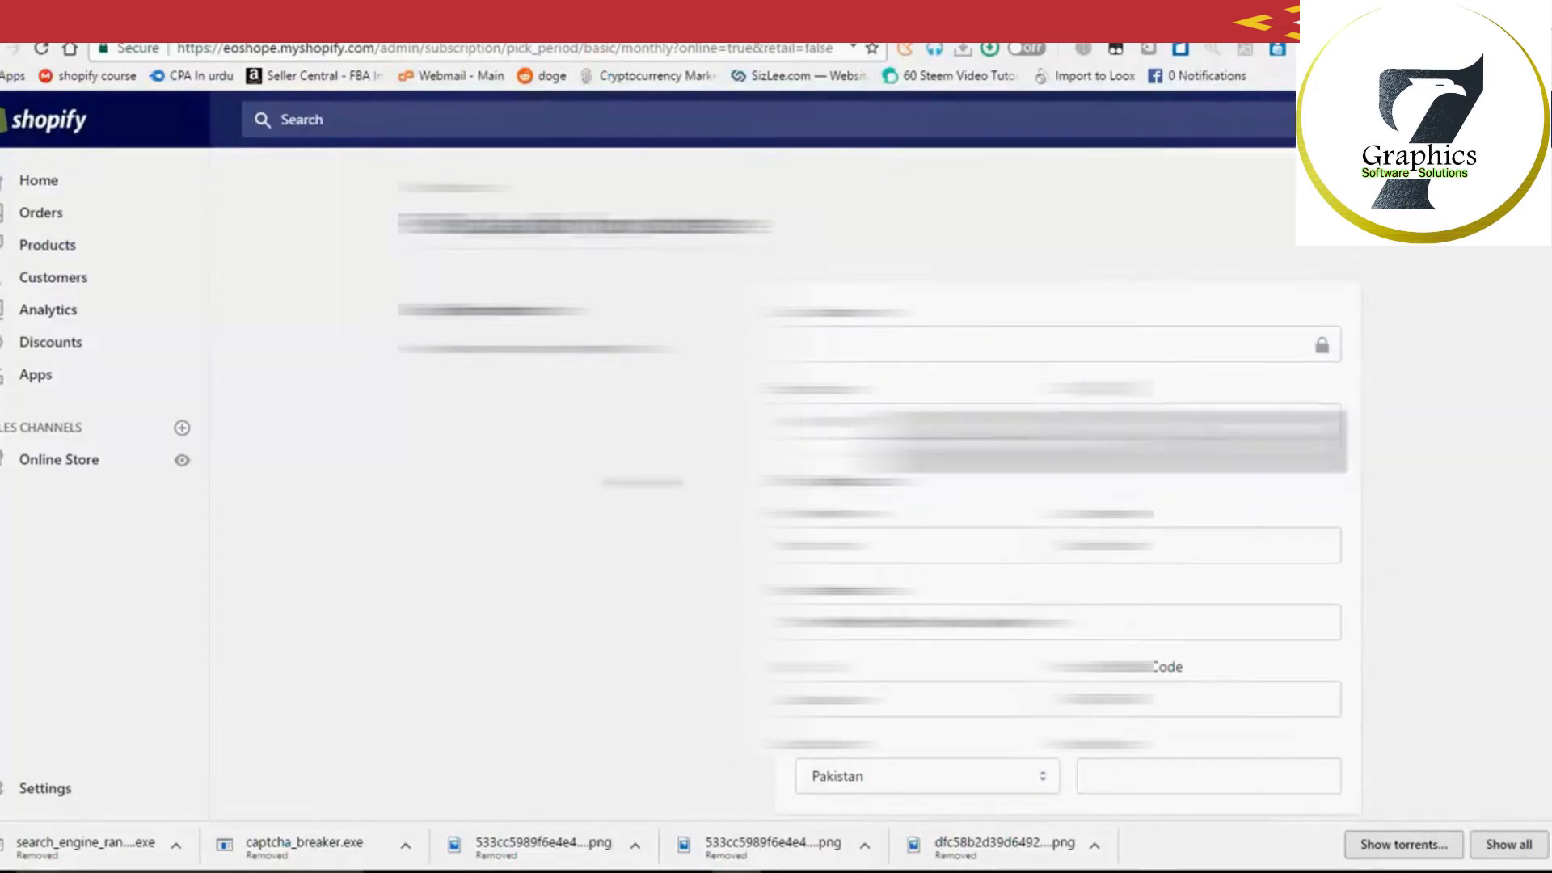
{"action": "scroll", "coordinate": [1176, 485], "scroll_direction": "down", "scroll_amount": 1}
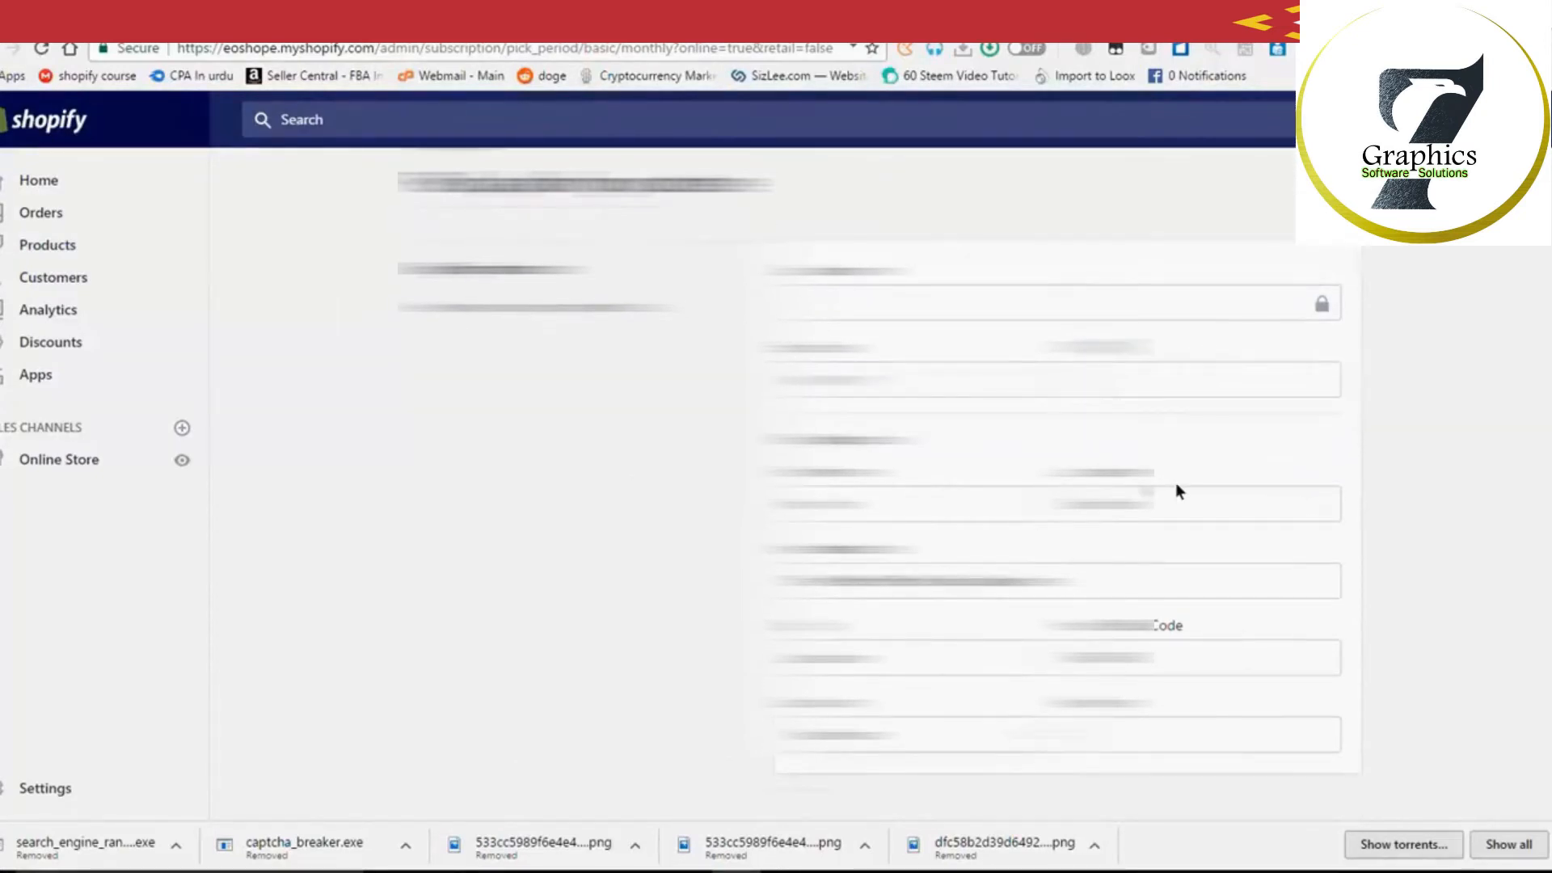
{"action": "scroll", "coordinate": [1176, 485], "scroll_direction": "down", "scroll_amount": 2}
{"action": "scroll", "coordinate": [1176, 486], "scroll_direction": "down", "scroll_amount": 1}
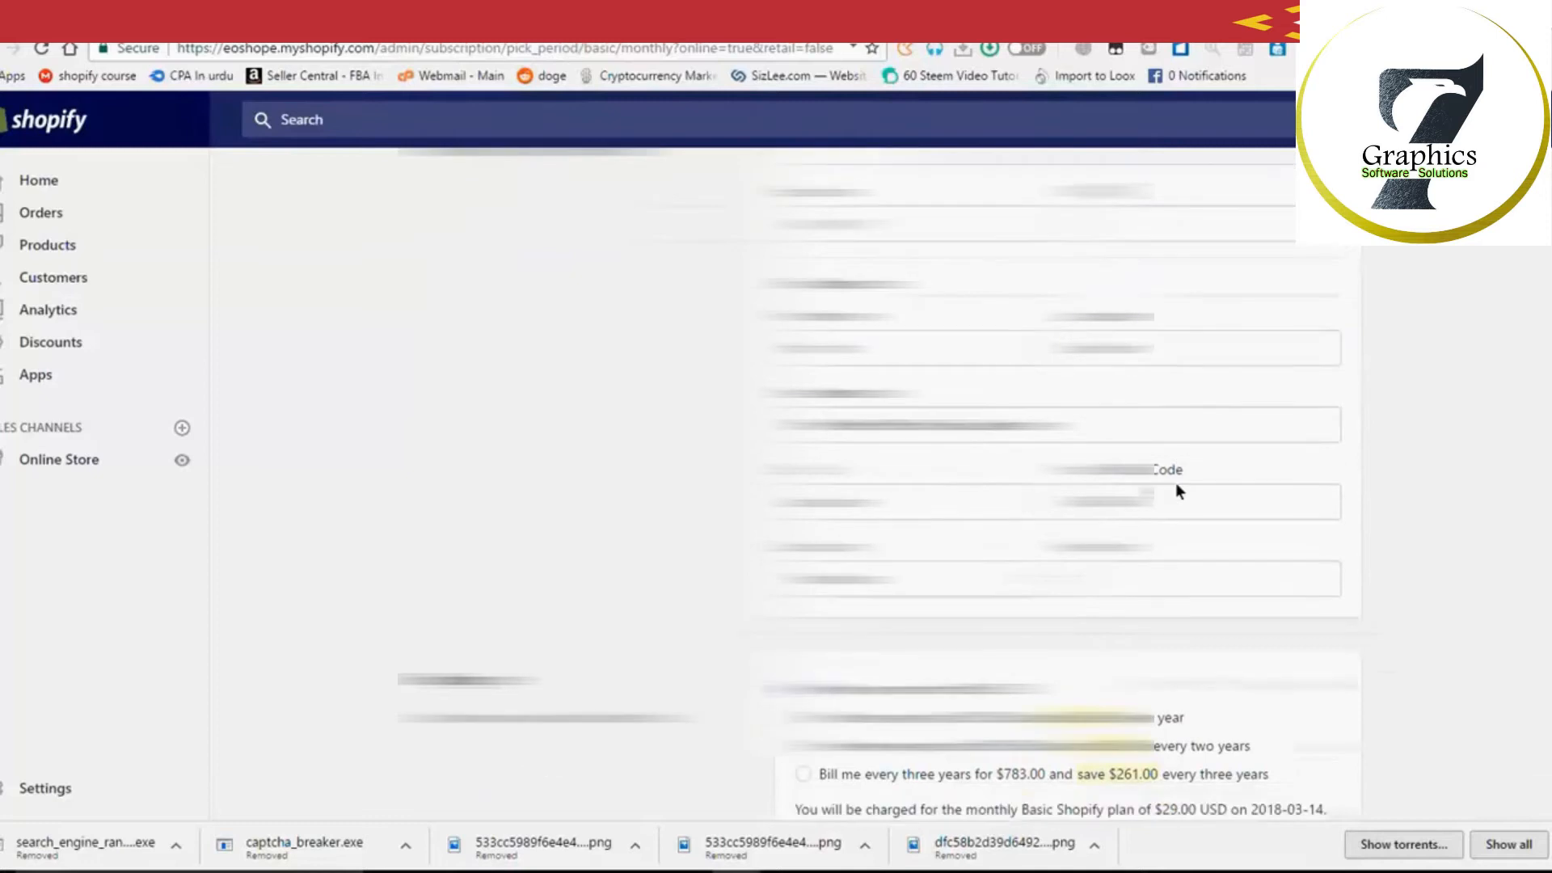
{"action": "scroll", "coordinate": [1176, 485], "scroll_direction": "up", "scroll_amount": 3}
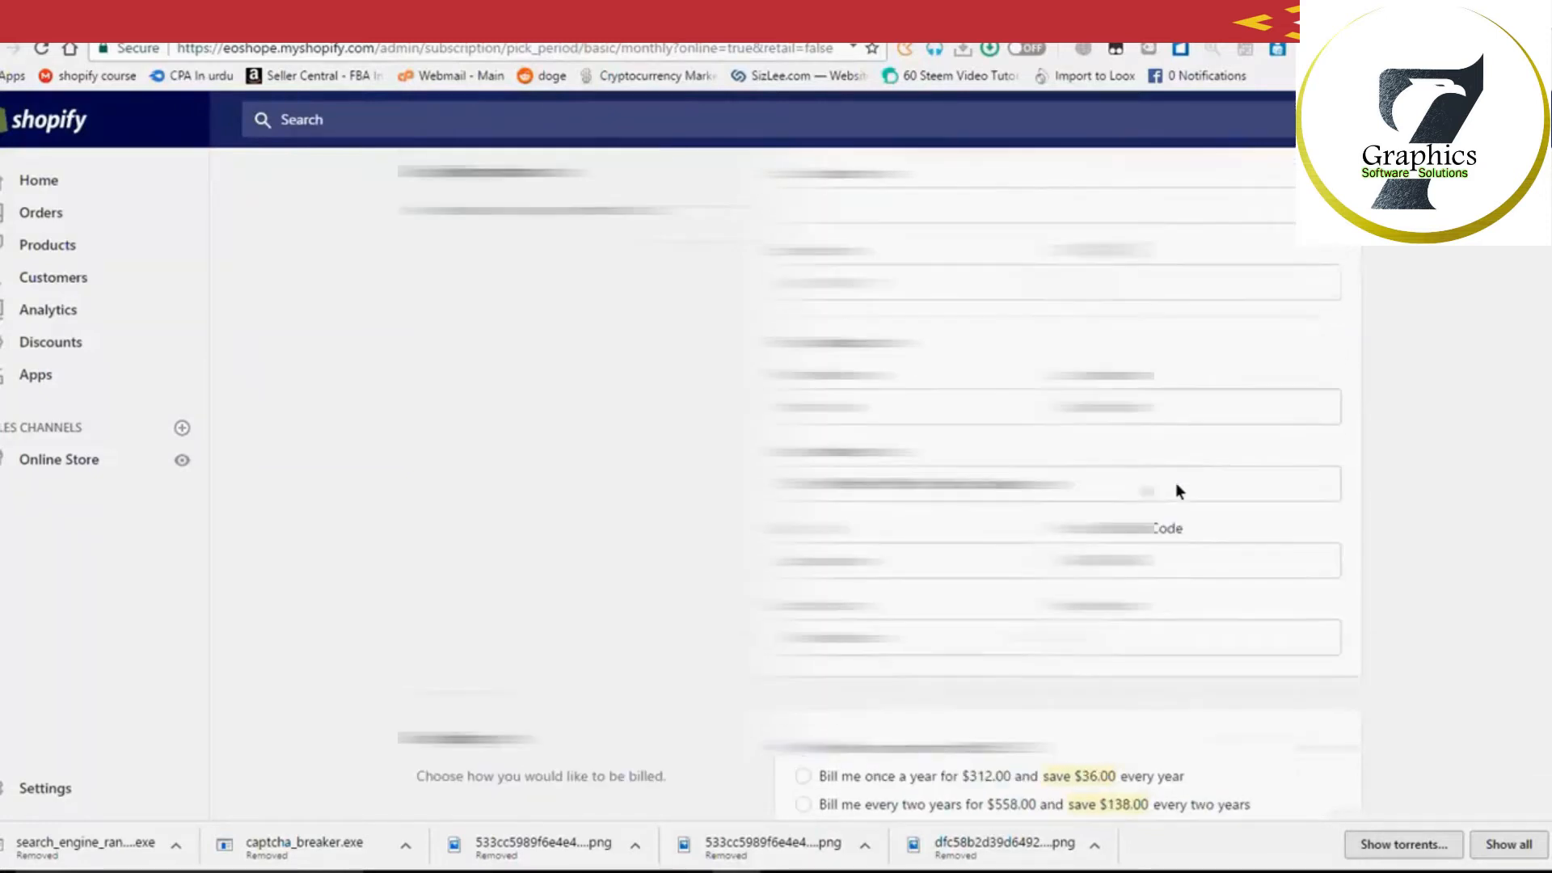
{"action": "scroll", "coordinate": [1178, 495], "scroll_direction": "down", "scroll_amount": 5}
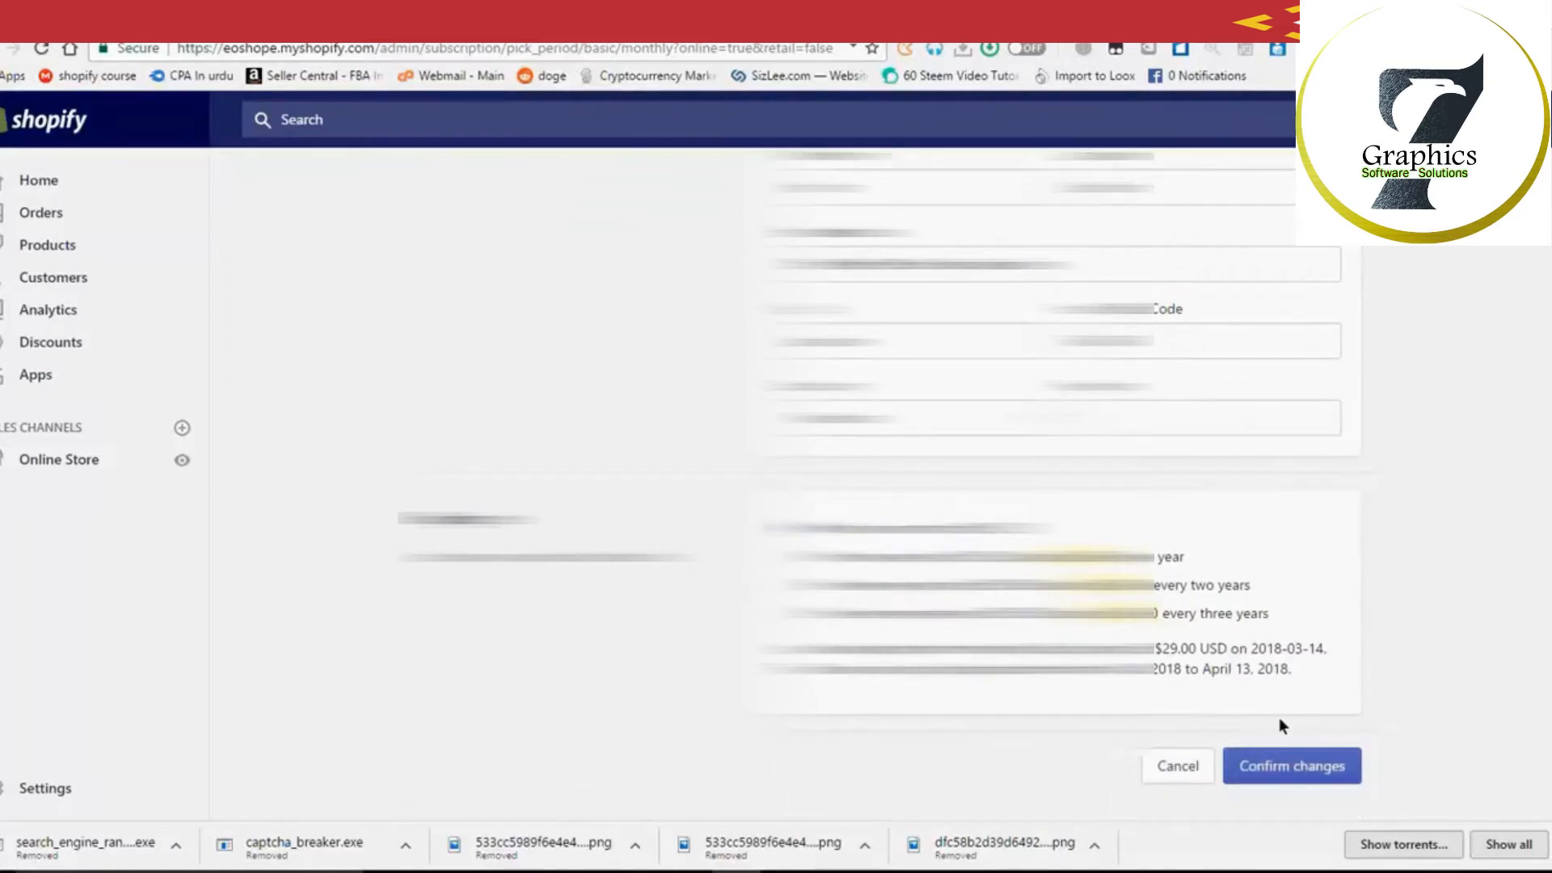
{"action": "scroll", "coordinate": [1279, 722], "scroll_direction": "up", "scroll_amount": 1}
{"action": "scroll", "coordinate": [1279, 717], "scroll_direction": "up", "scroll_amount": 4}
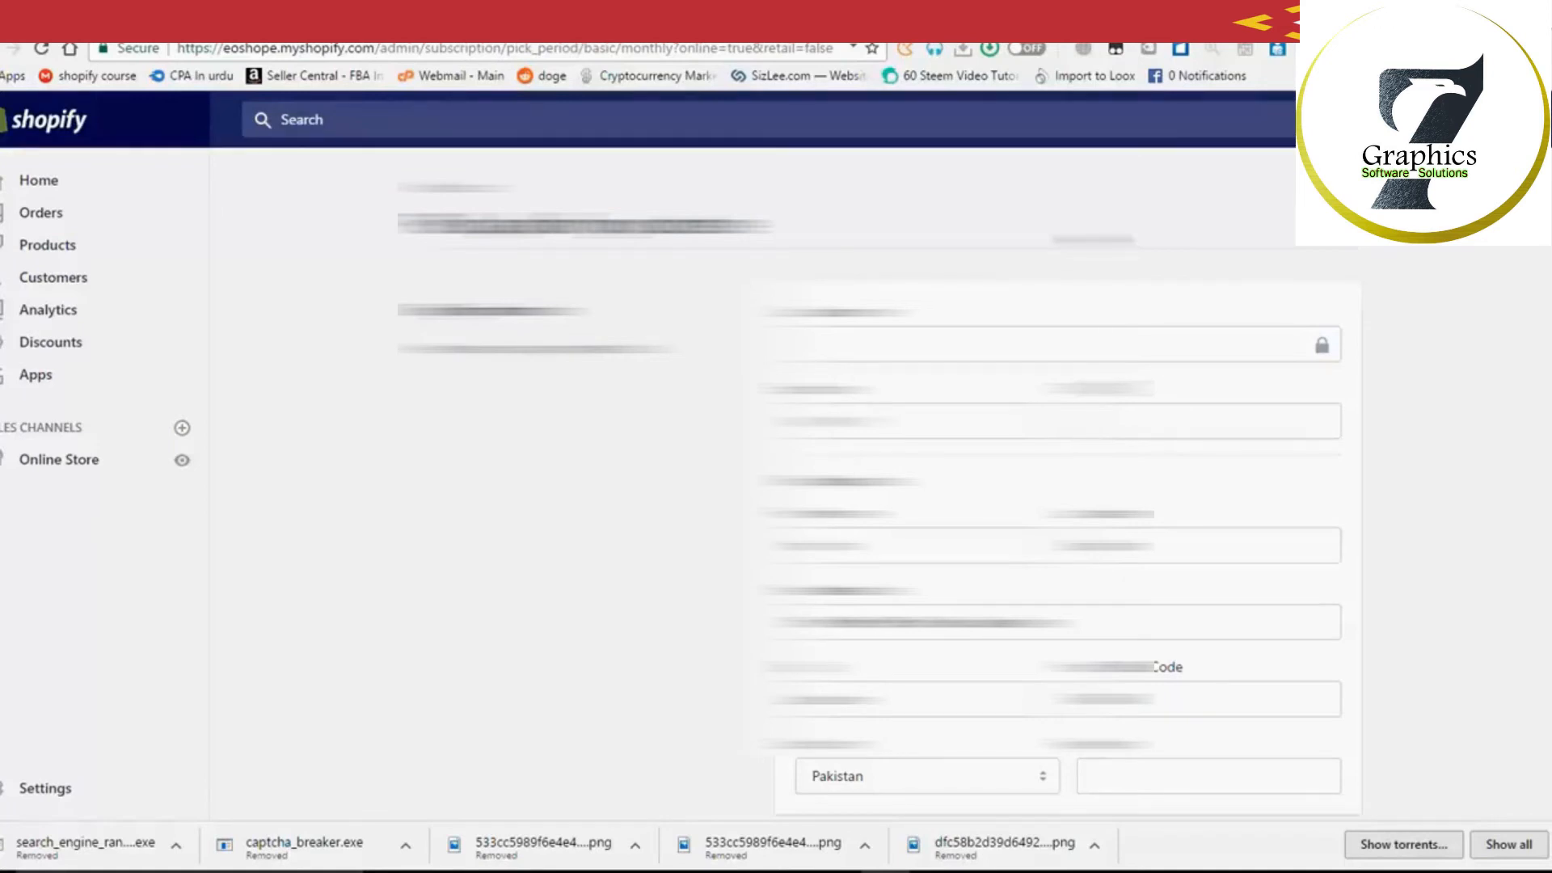
{"action": "scroll", "coordinate": [1290, 788], "scroll_direction": "down", "scroll_amount": 4}
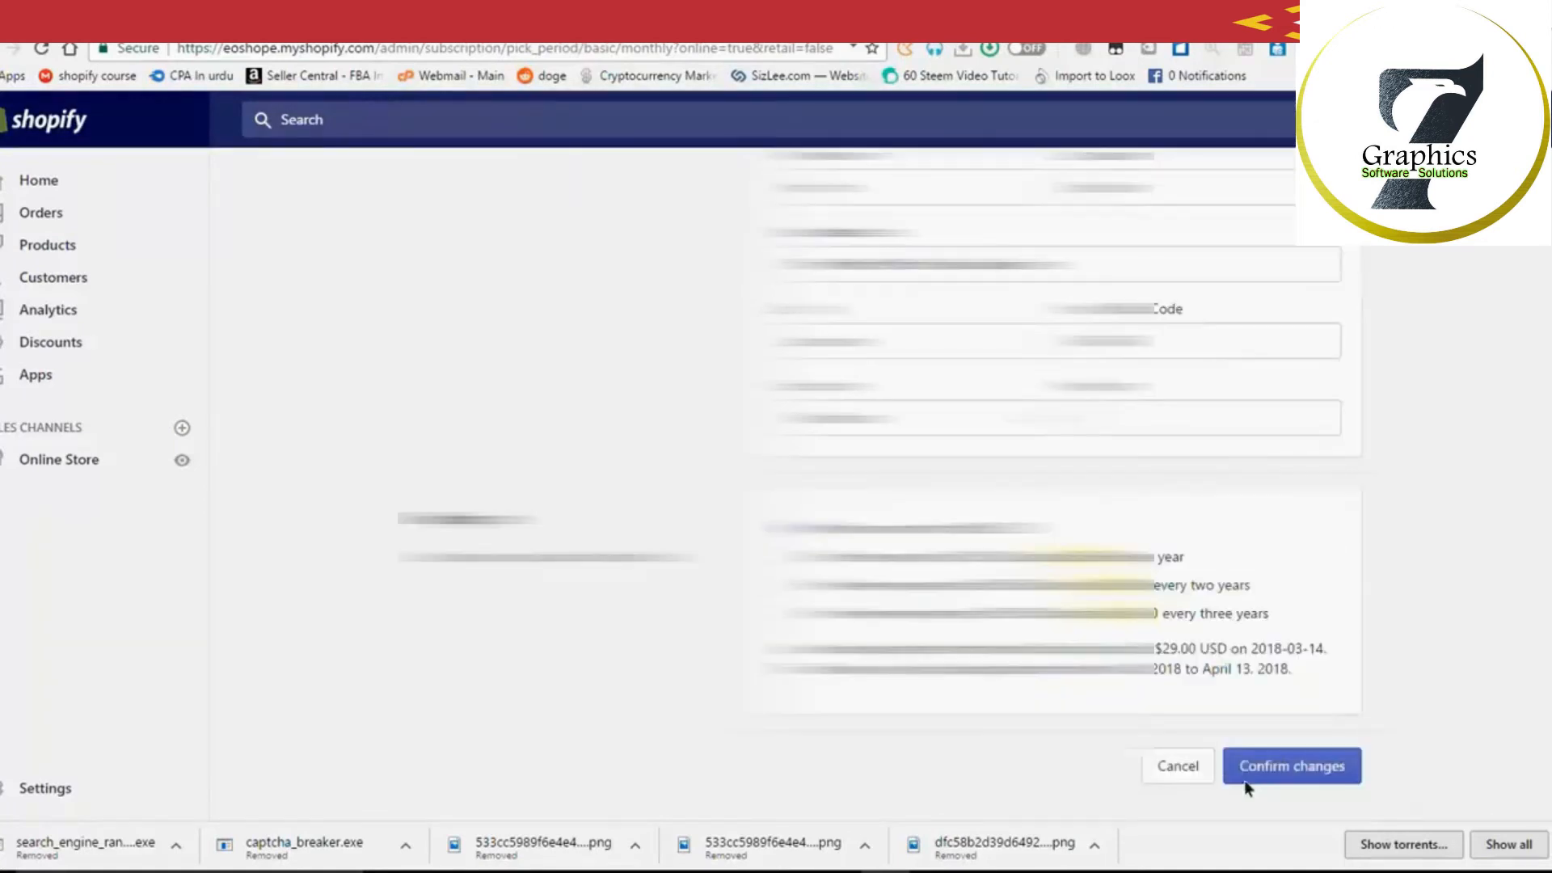
Step: Confirm the monthly Basic Shopify subscription with your account password
{"action": "left_click", "coordinate": [1289, 786]}
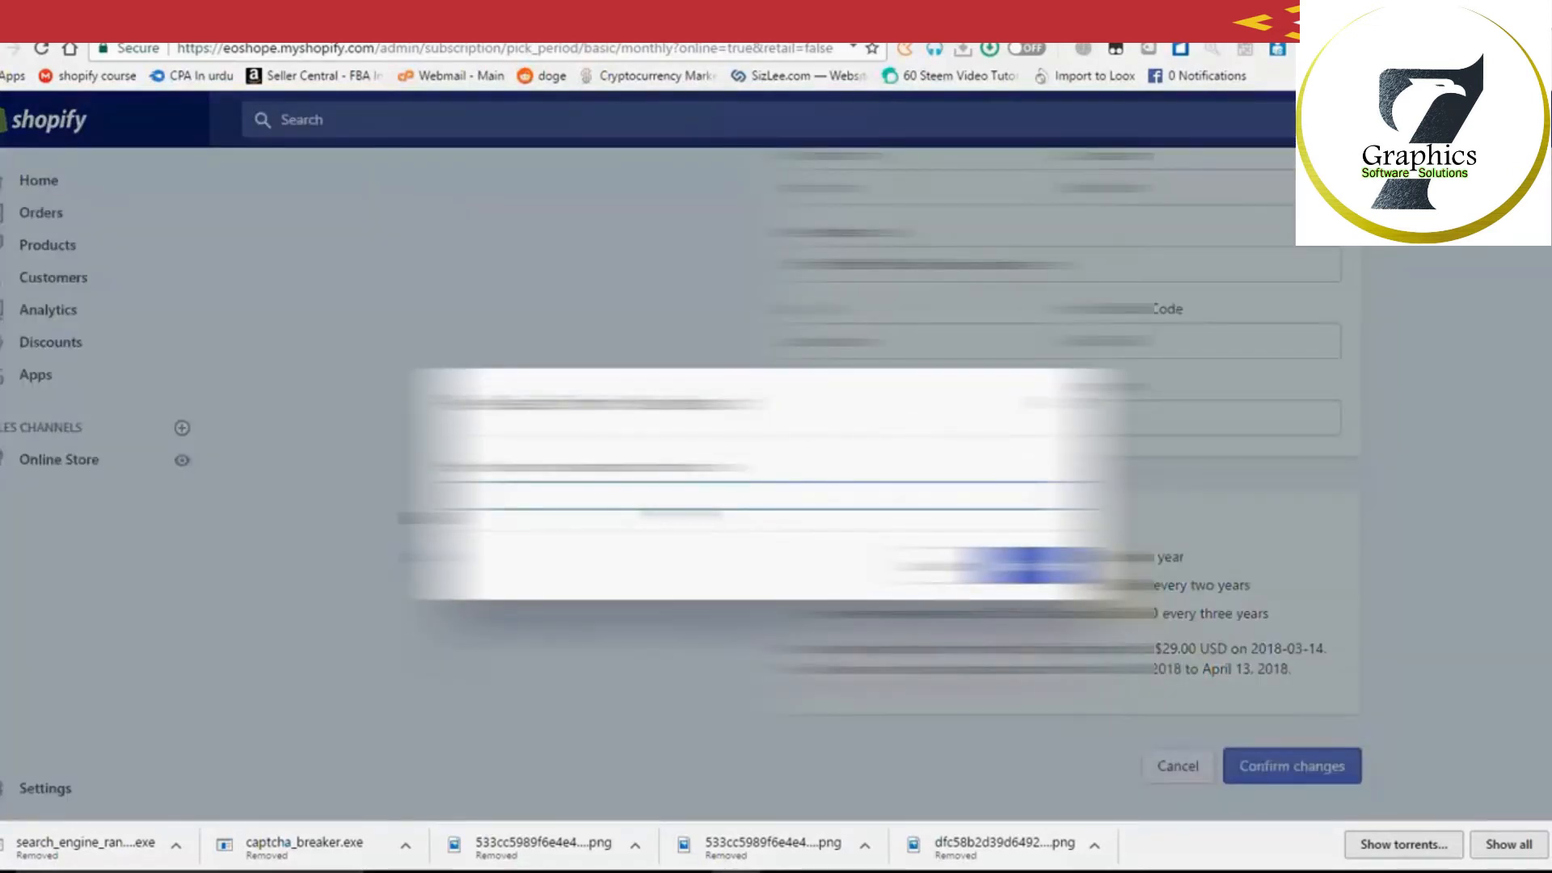
{"action": "type", "text": "•"}
{"action": "left_click", "coordinate": [1012, 576]}
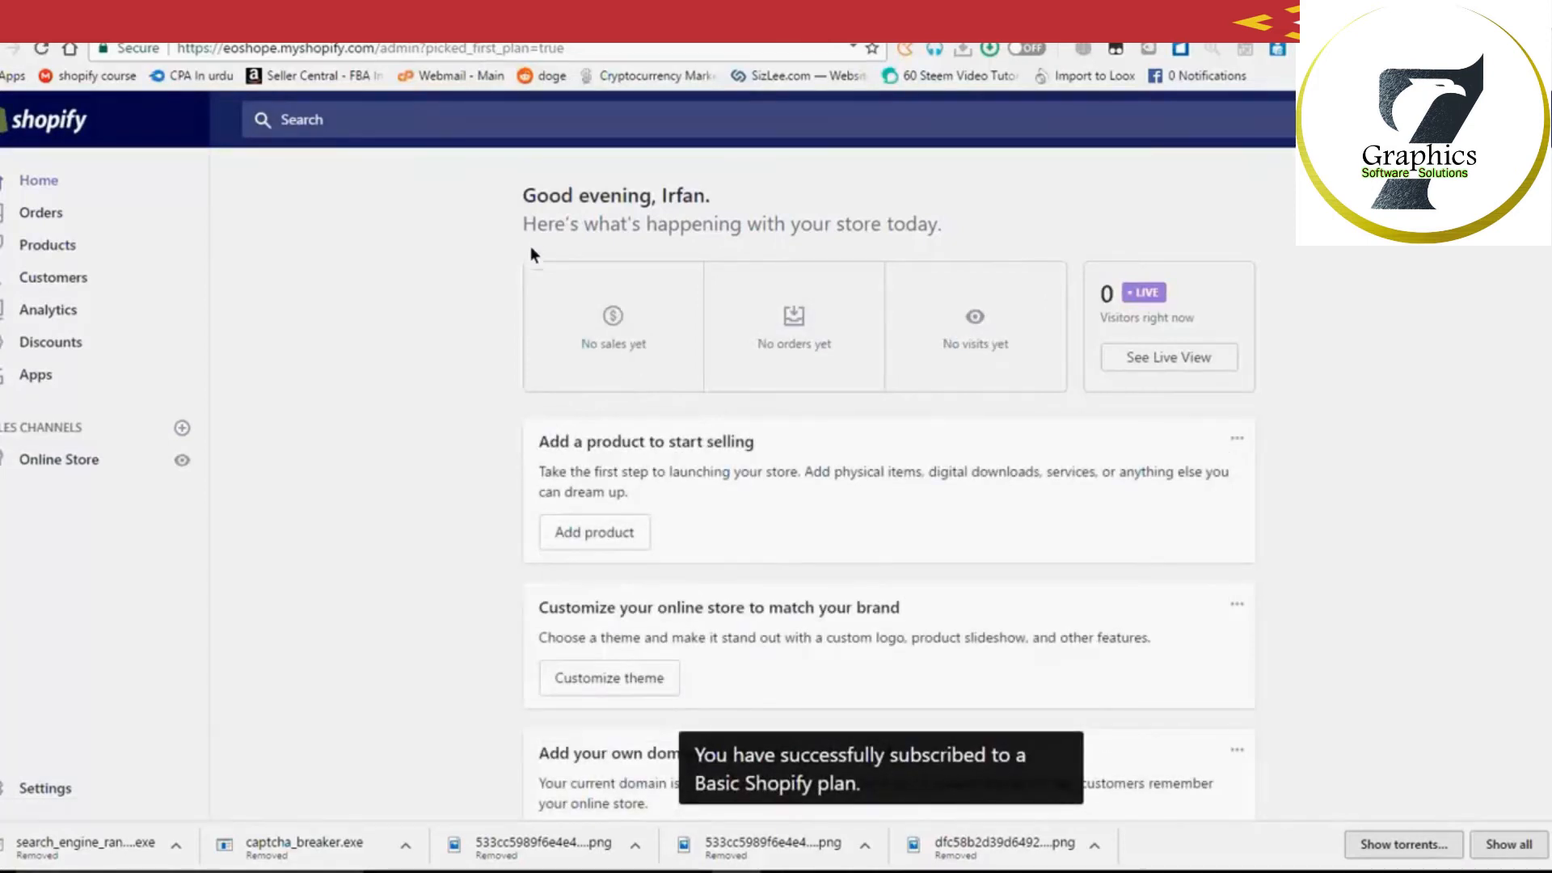
Step: Open Online Store to see the Themes page with Debut as the current theme
{"action": "scroll", "coordinate": [506, 360], "scroll_direction": "down", "scroll_amount": 2}
{"action": "scroll", "coordinate": [503, 362], "scroll_direction": "down", "scroll_amount": 3}
{"action": "scroll", "coordinate": [487, 356], "scroll_direction": "up", "scroll_amount": 5}
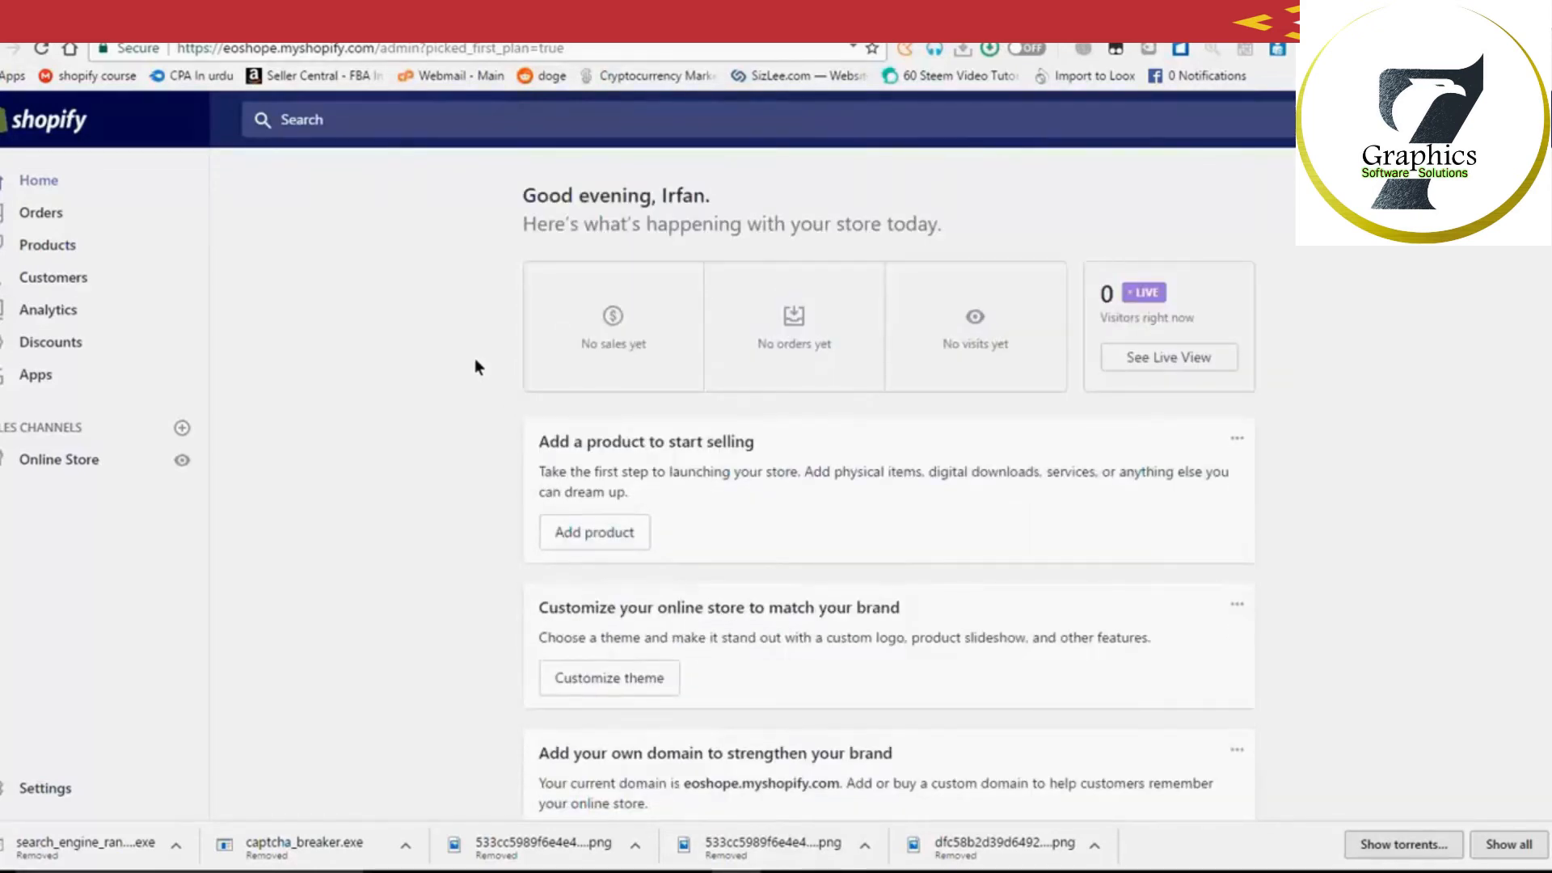
{"action": "left_click", "coordinate": [49, 786]}
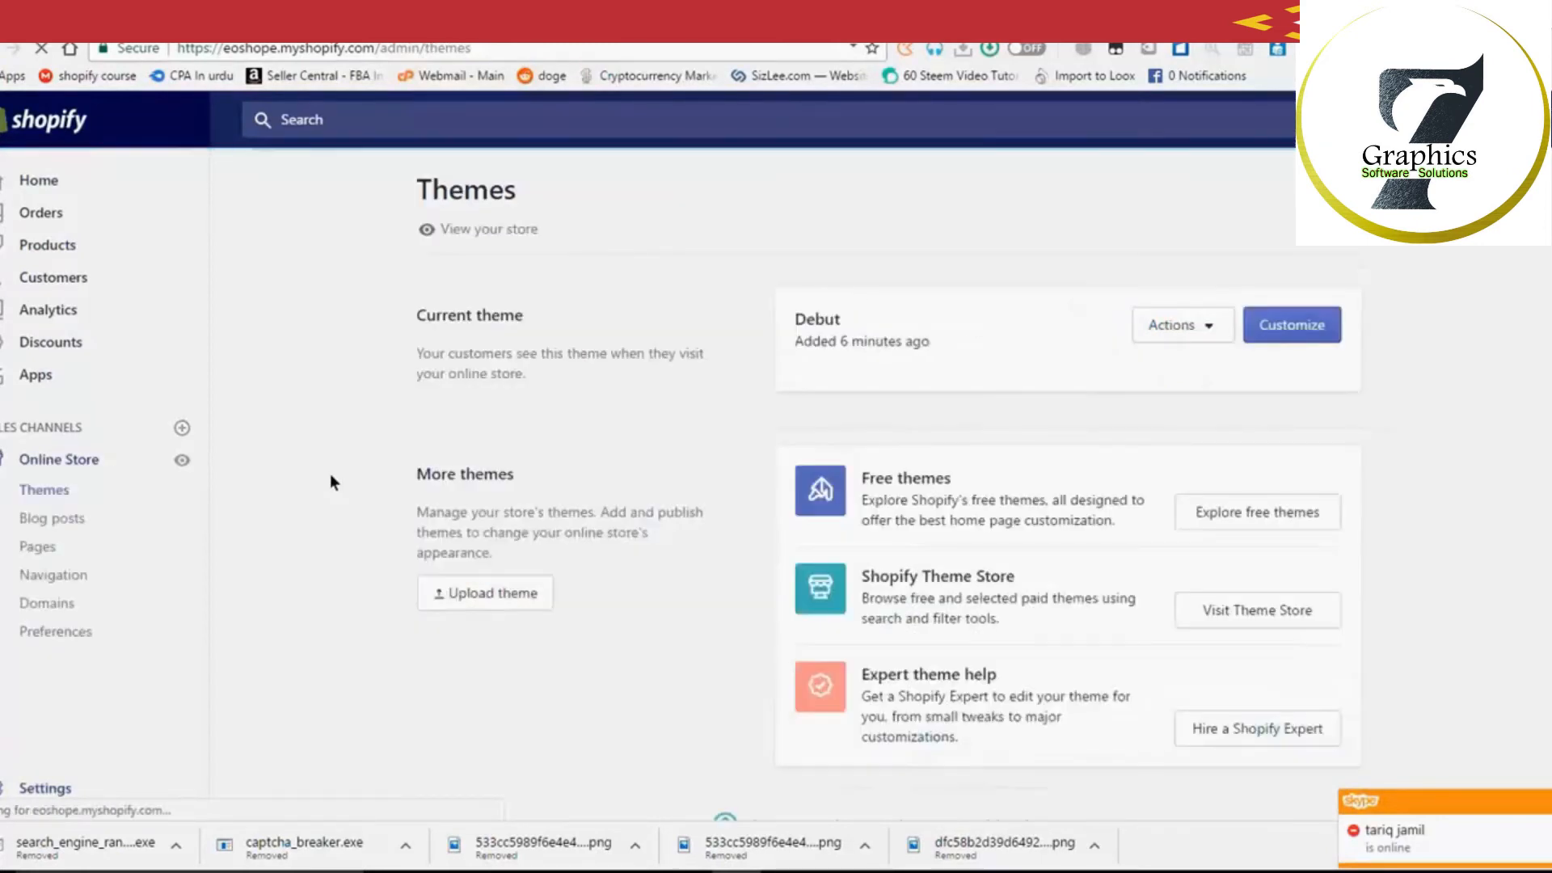
Step: In Preferences, uncheck Enable password page, delete the store password, and save
{"action": "left_click", "coordinate": [78, 634]}
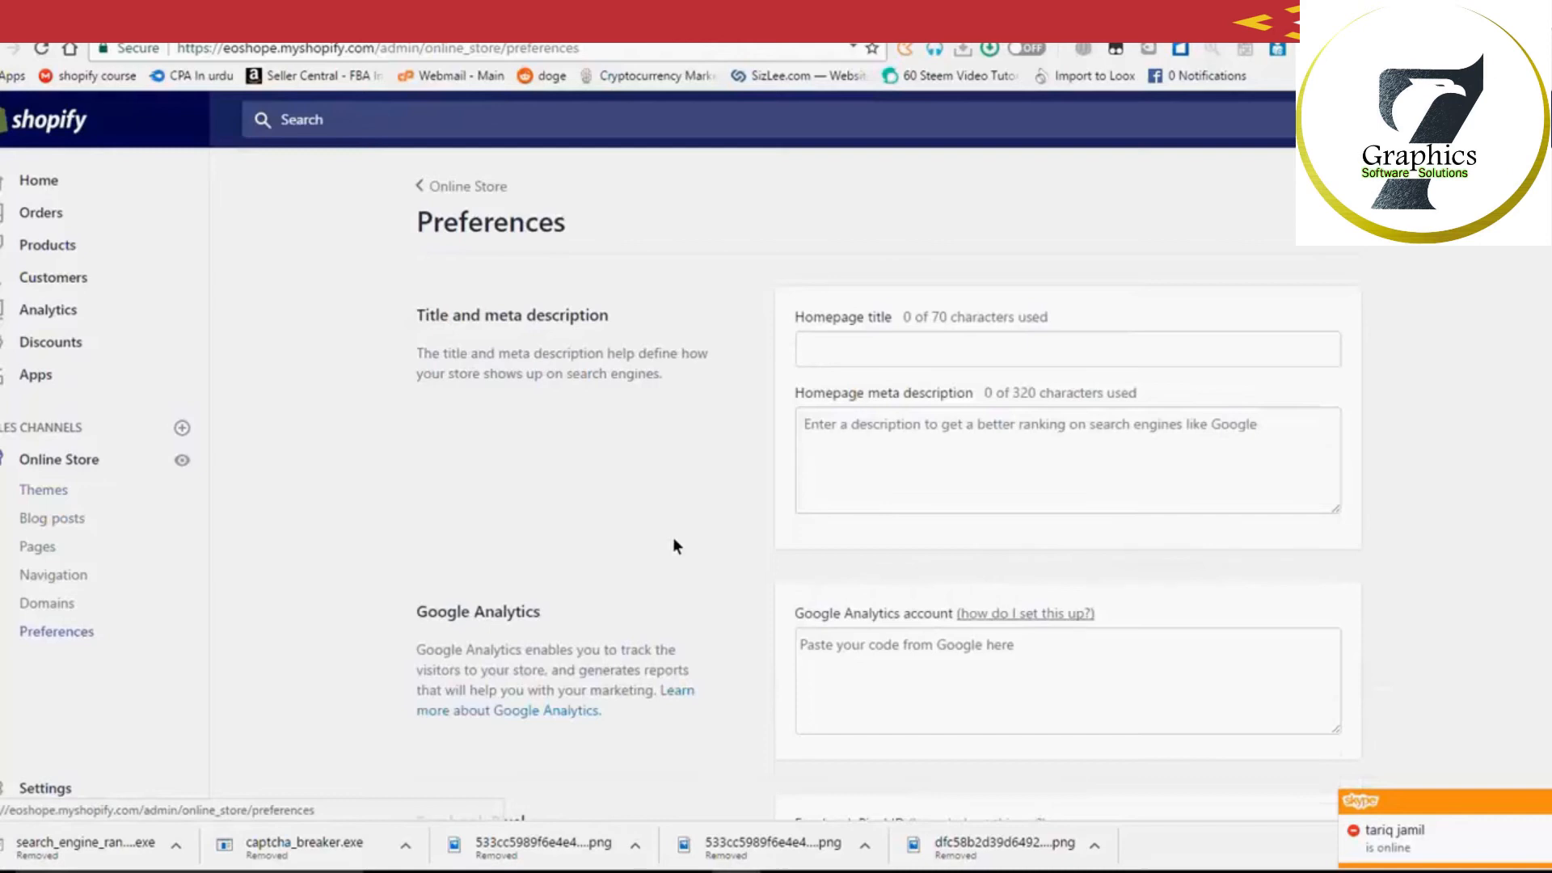
{"action": "scroll", "coordinate": [675, 560], "scroll_direction": "down", "scroll_amount": 1}
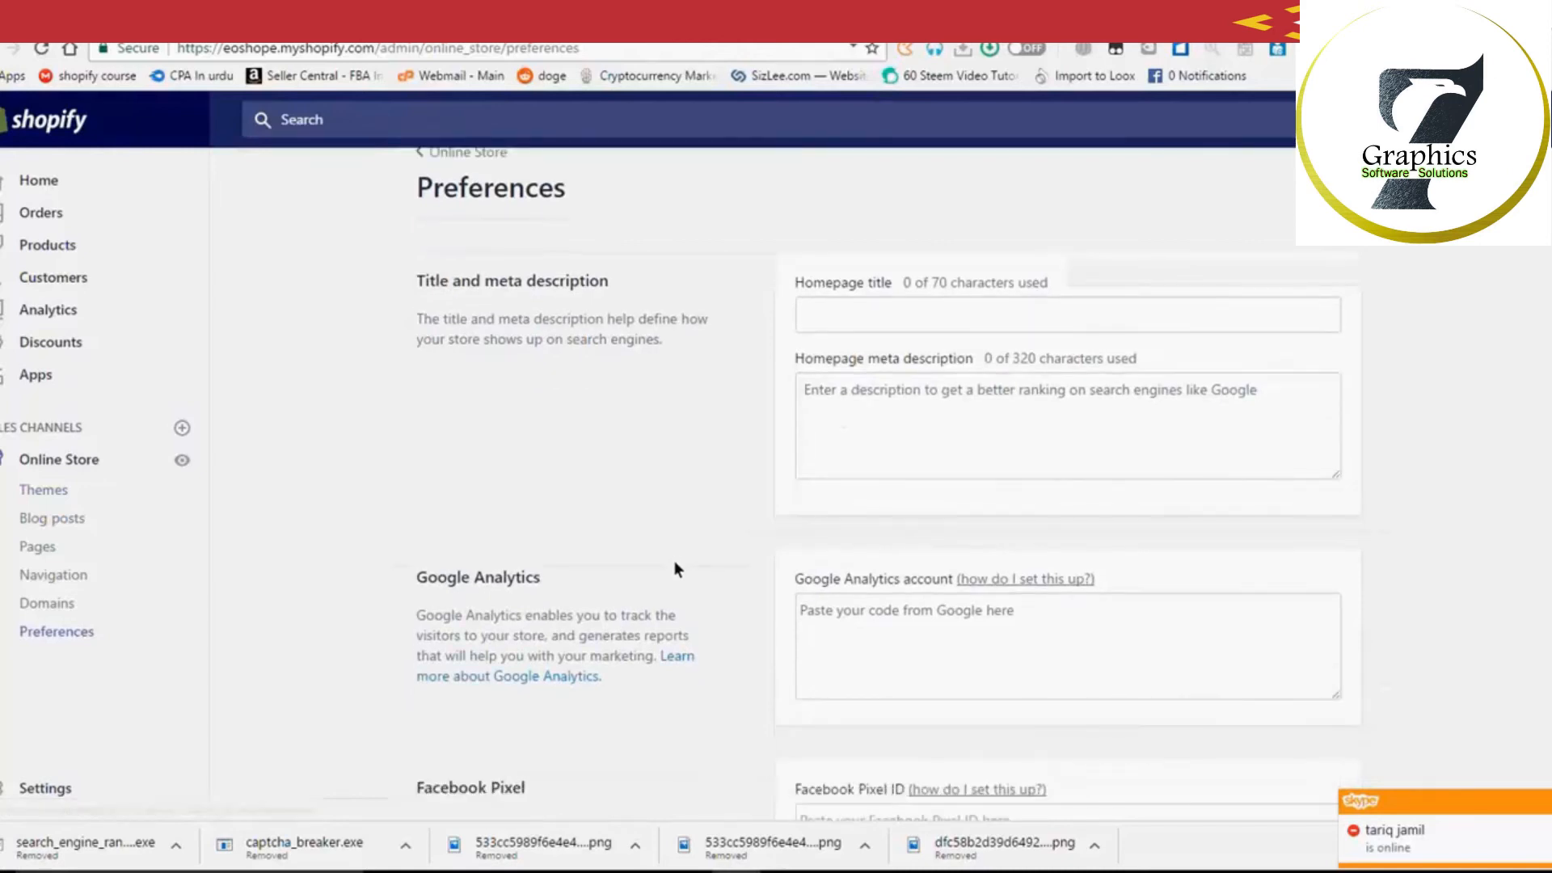
{"action": "scroll", "coordinate": [676, 566], "scroll_direction": "down", "scroll_amount": 6}
{"action": "left_click", "coordinate": [806, 457]}
{"action": "left_click_drag", "start_coordinate": [862, 510], "coordinate": [776, 512]}
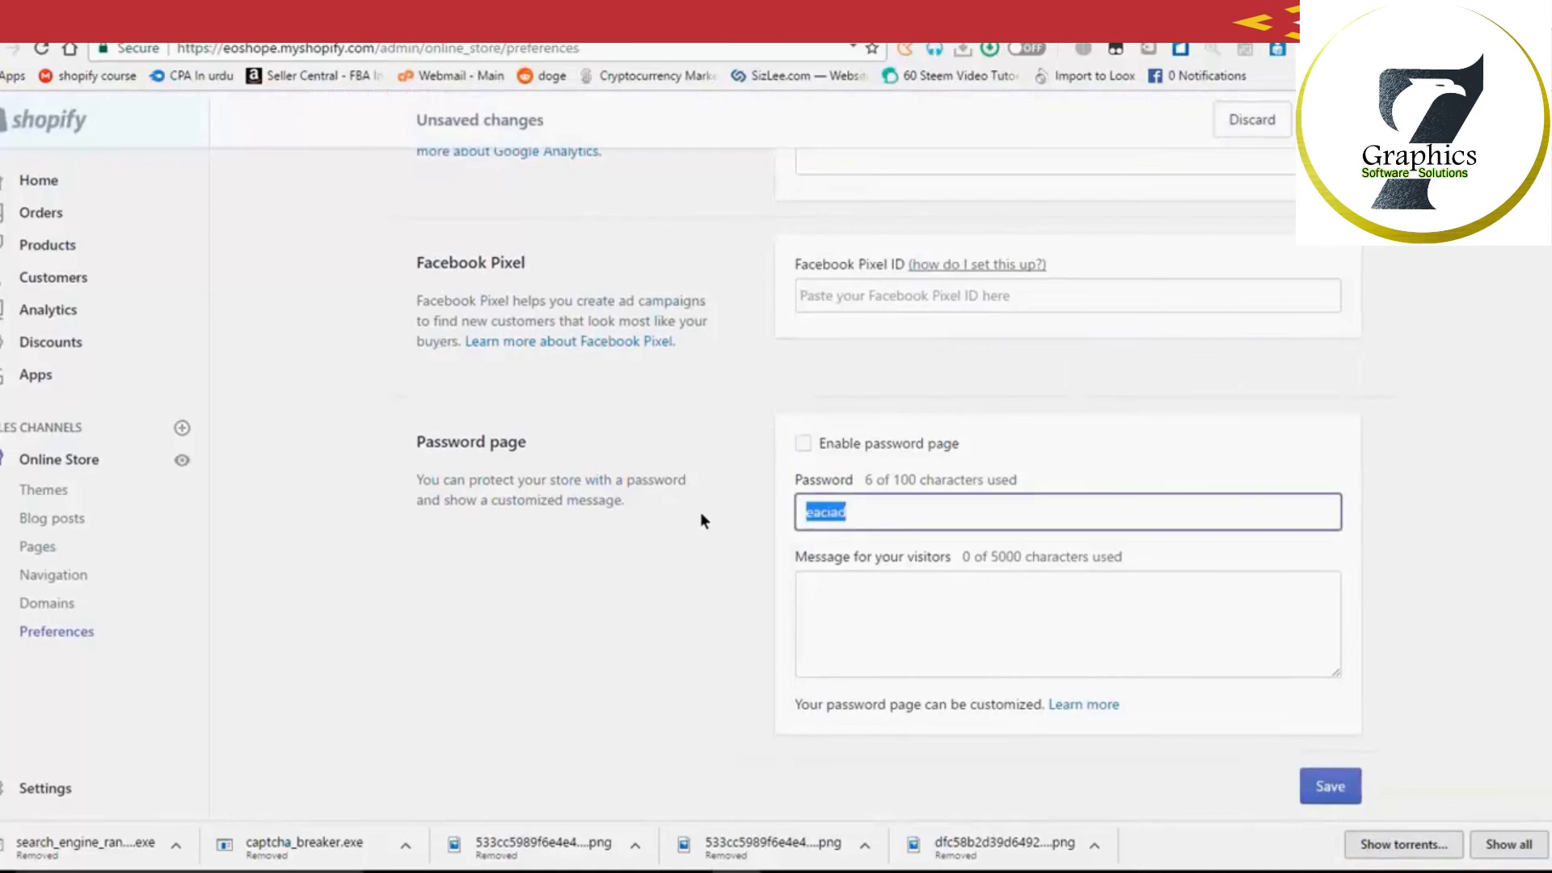
{"action": "key", "text": "BackSpace"}
{"action": "left_click", "coordinate": [1349, 784]}
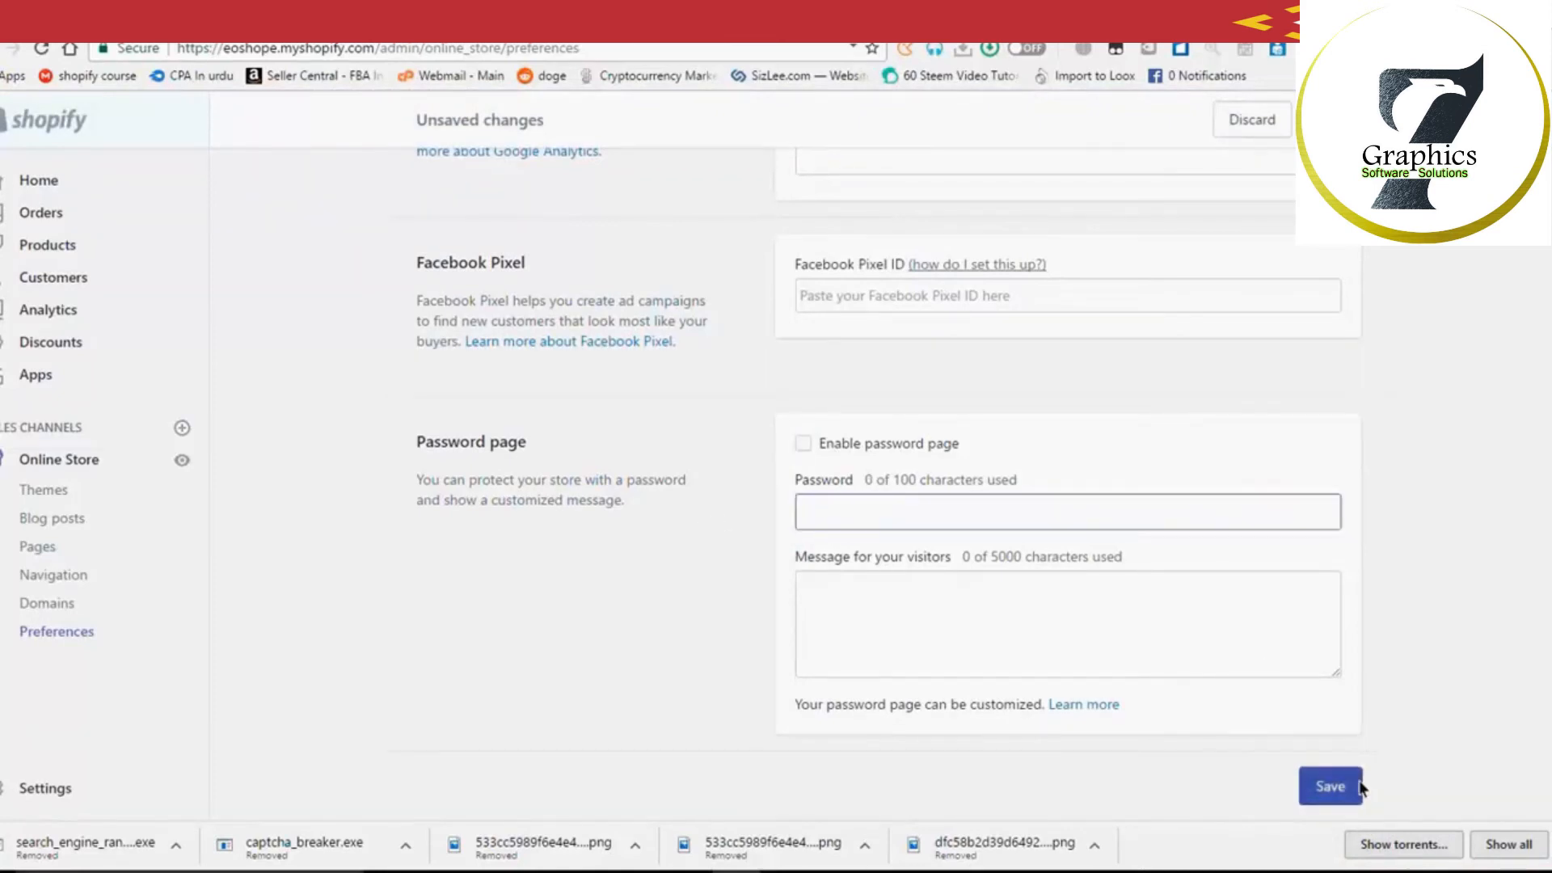
{"action": "scroll", "coordinate": [1339, 516], "scroll_direction": "up", "scroll_amount": 3}
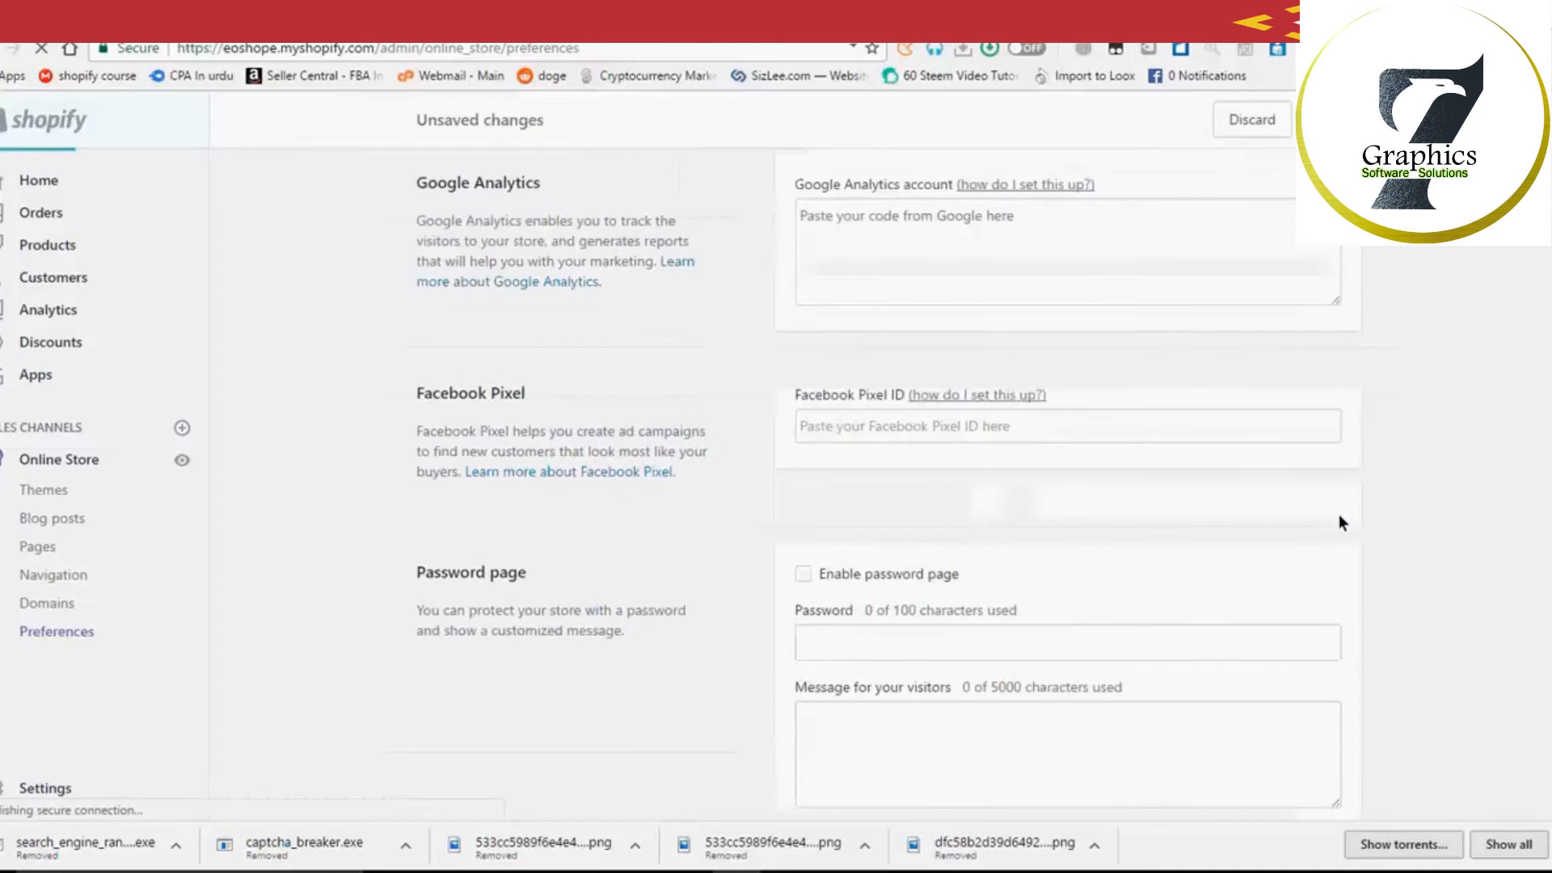
{"action": "scroll", "coordinate": [1338, 522], "scroll_direction": "up", "scroll_amount": 4}
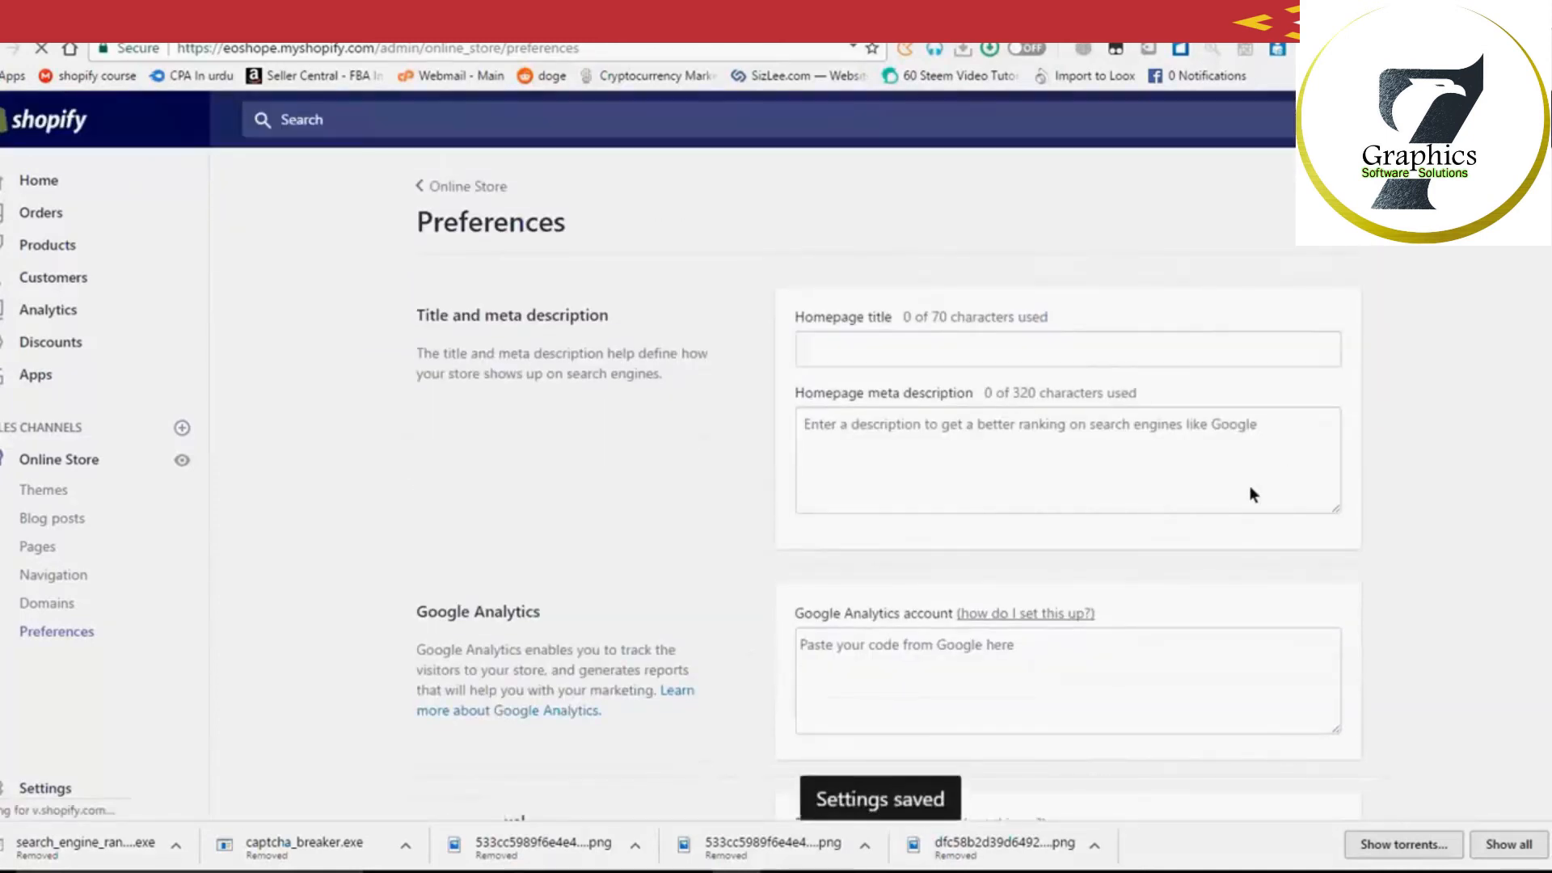
Step: Set the homepage title 'EOShope' and meta description 'The world most affordable online store'
{"action": "left_click", "coordinate": [898, 349]}
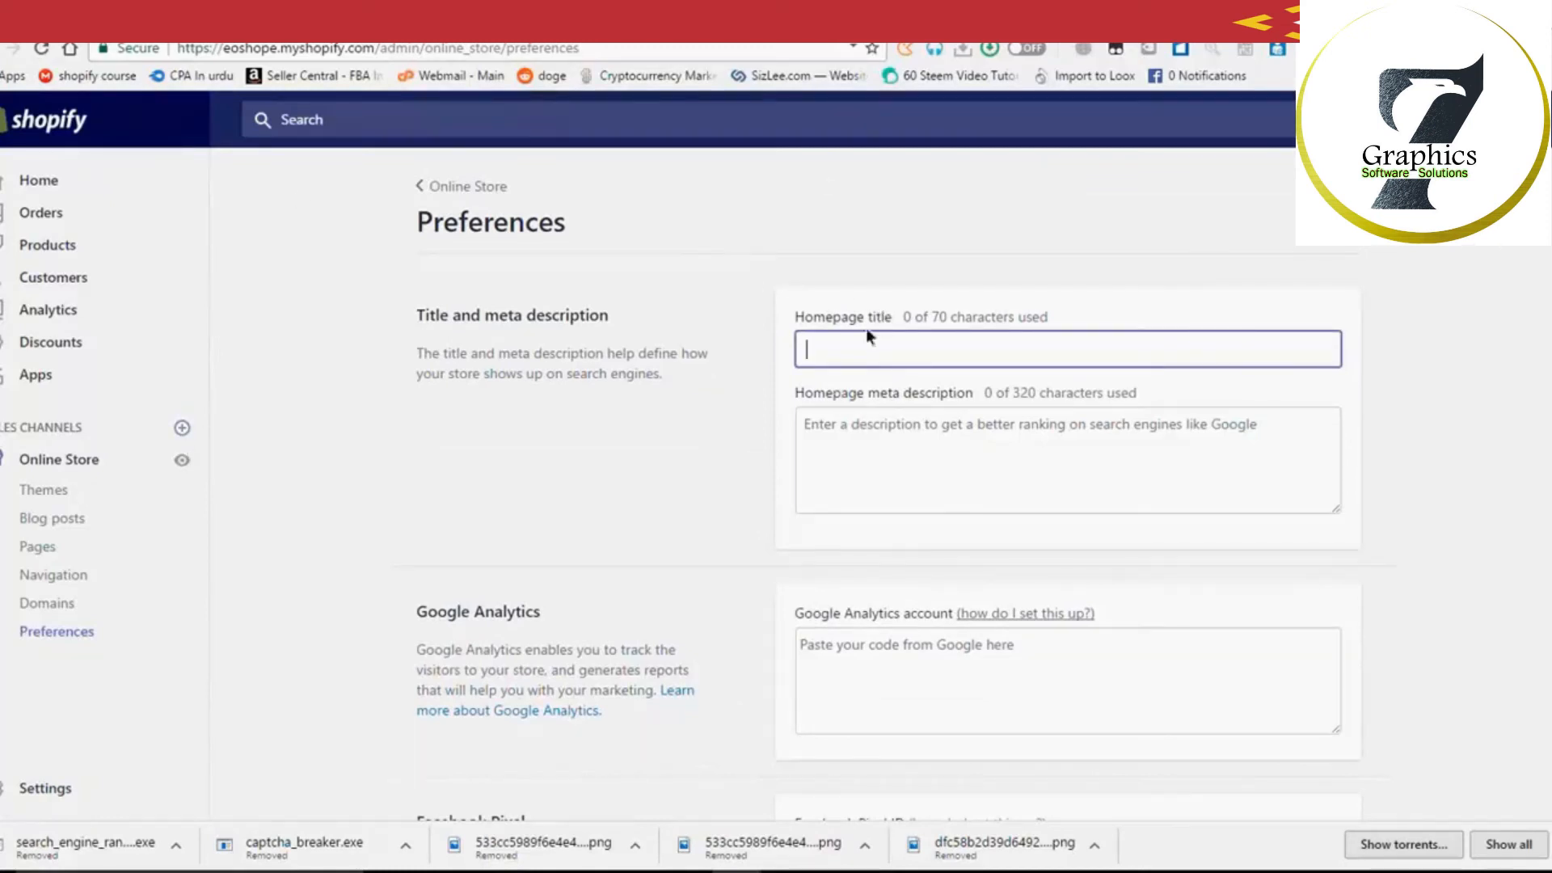
{"action": "type", "text": "E"}
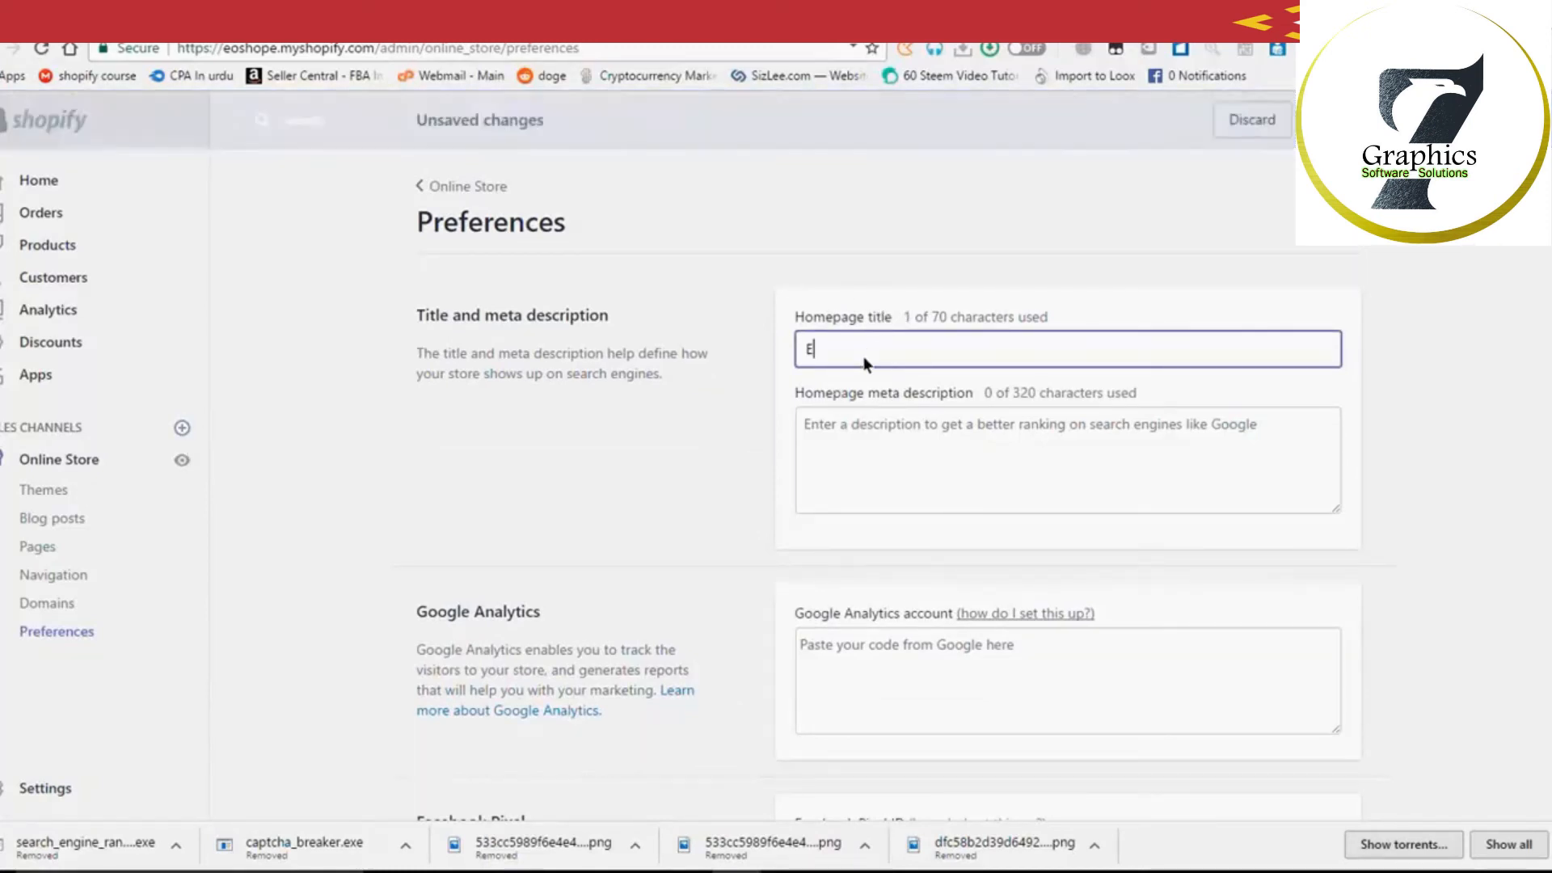
{"action": "type", "text": "OShop"}
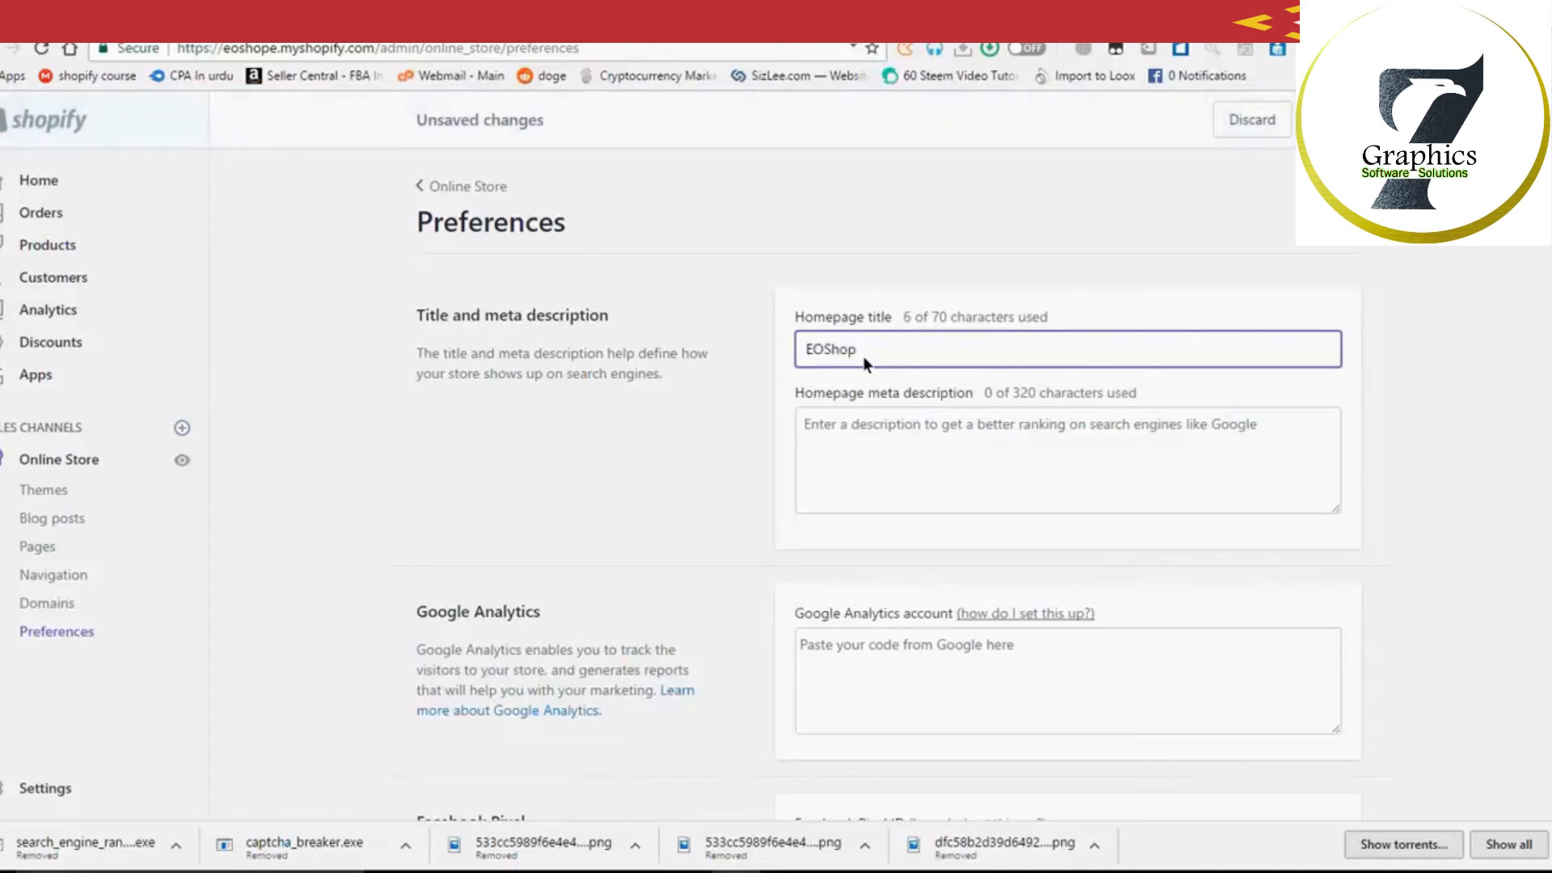
{"action": "type", "text": "e"}
{"action": "left_click", "coordinate": [1173, 457]}
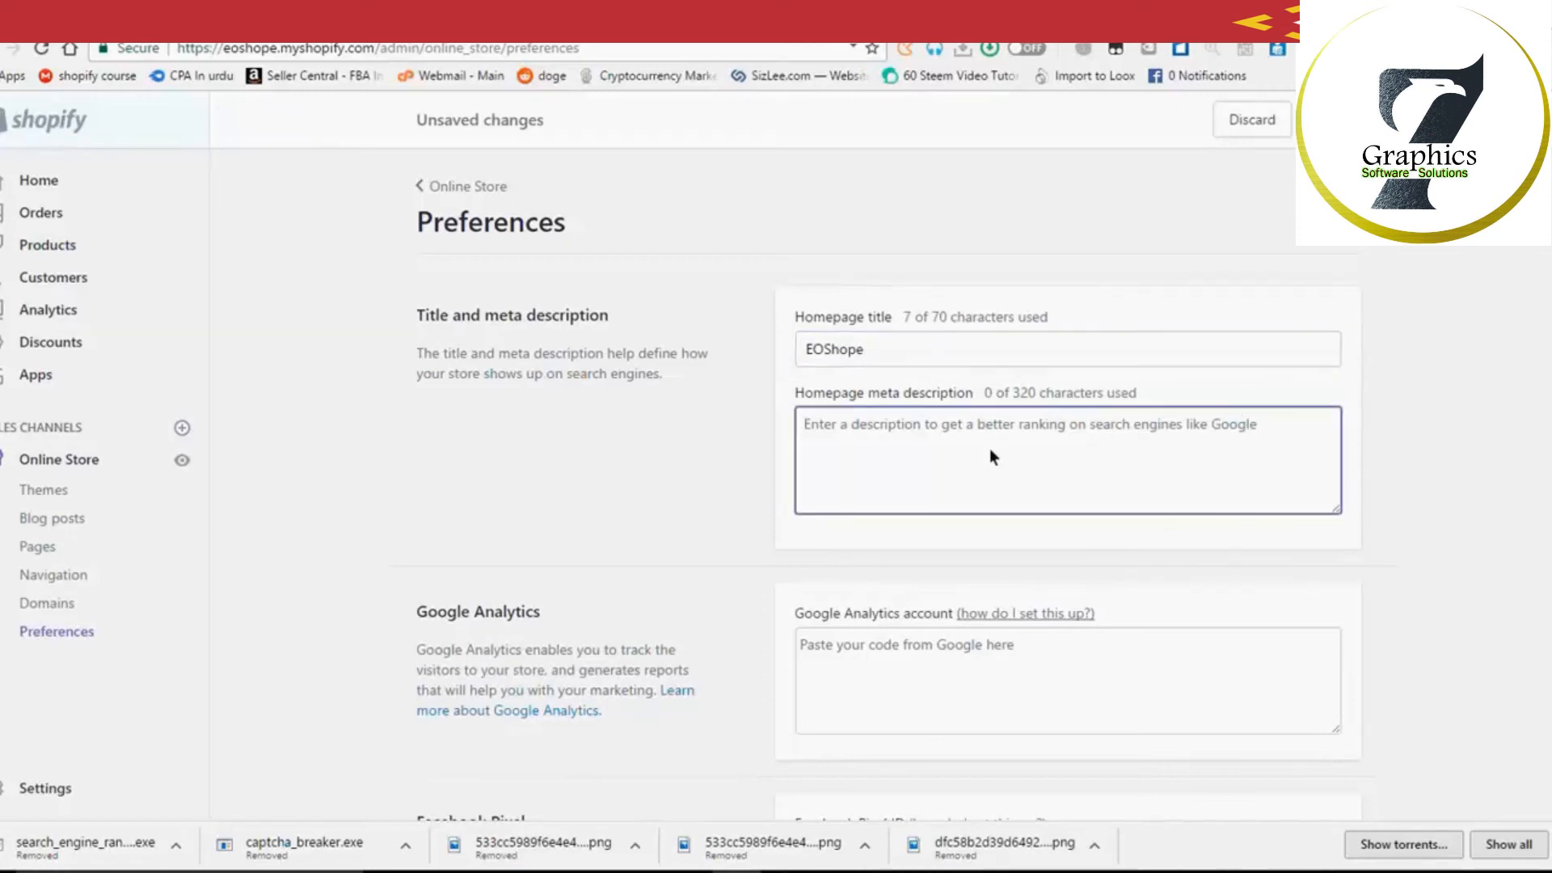
{"action": "type", "text": "The Worl"}
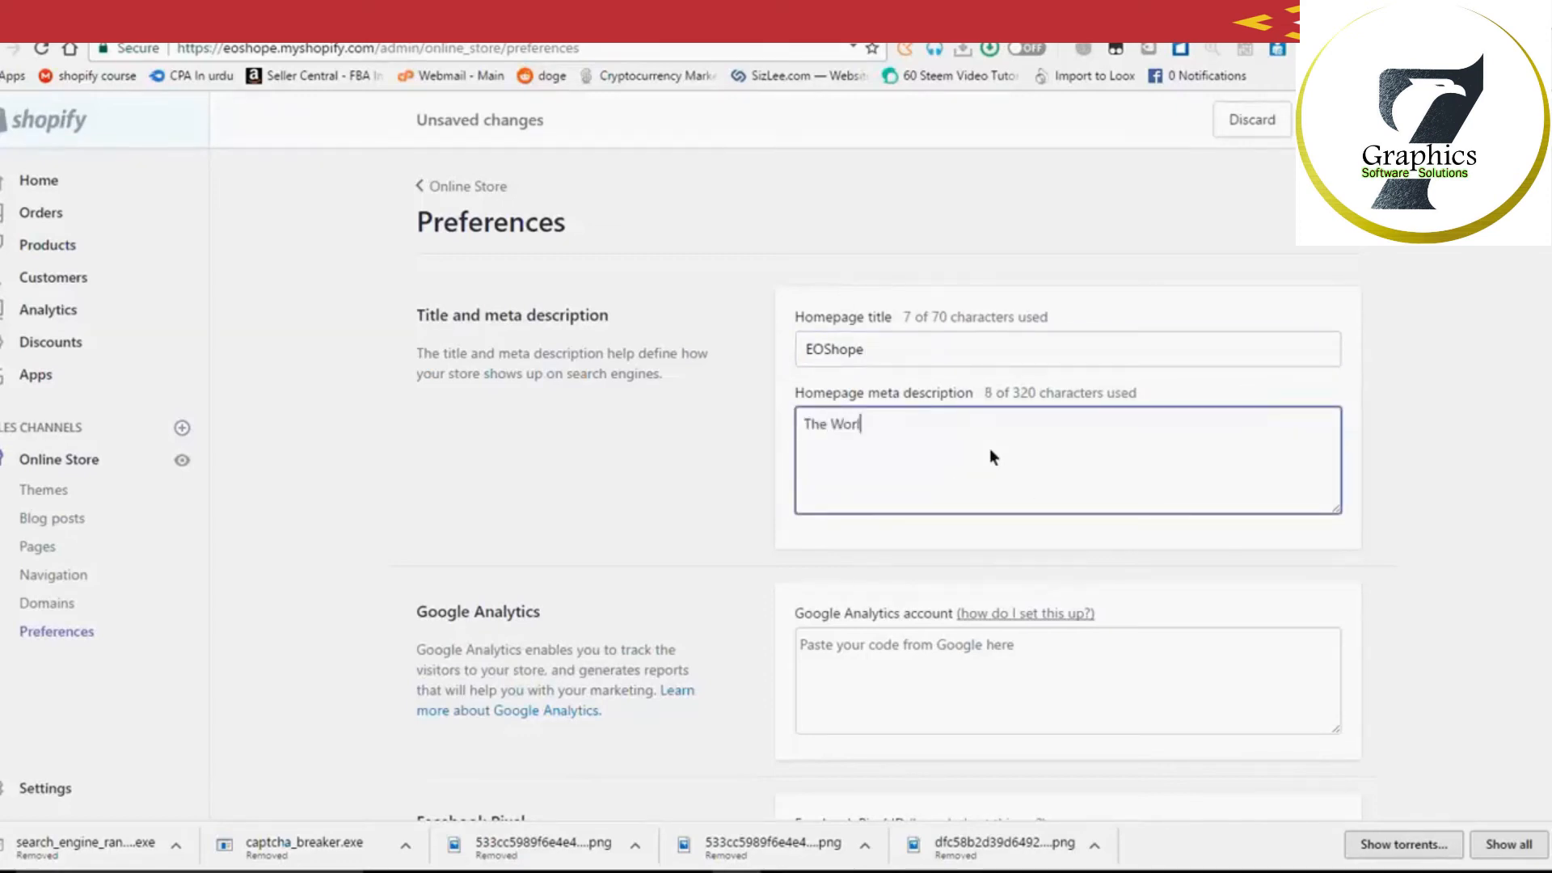
{"action": "type", "text": "d most a"}
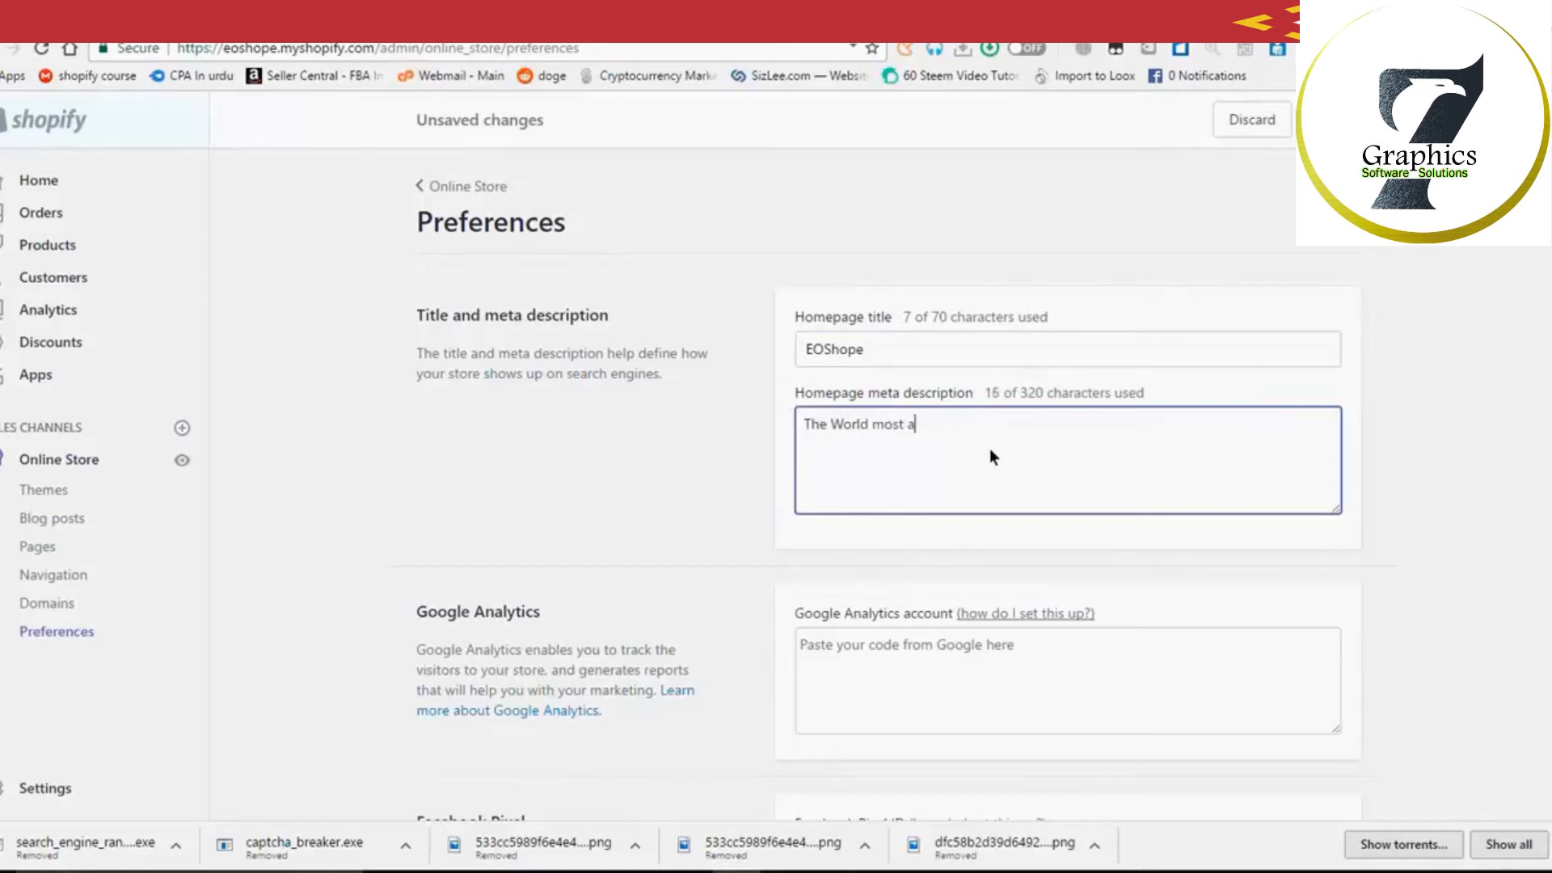
{"action": "type", "text": "fforadable"}
{"action": "right_click", "coordinate": [956, 426]}
{"action": "left_click", "coordinate": [994, 441]}
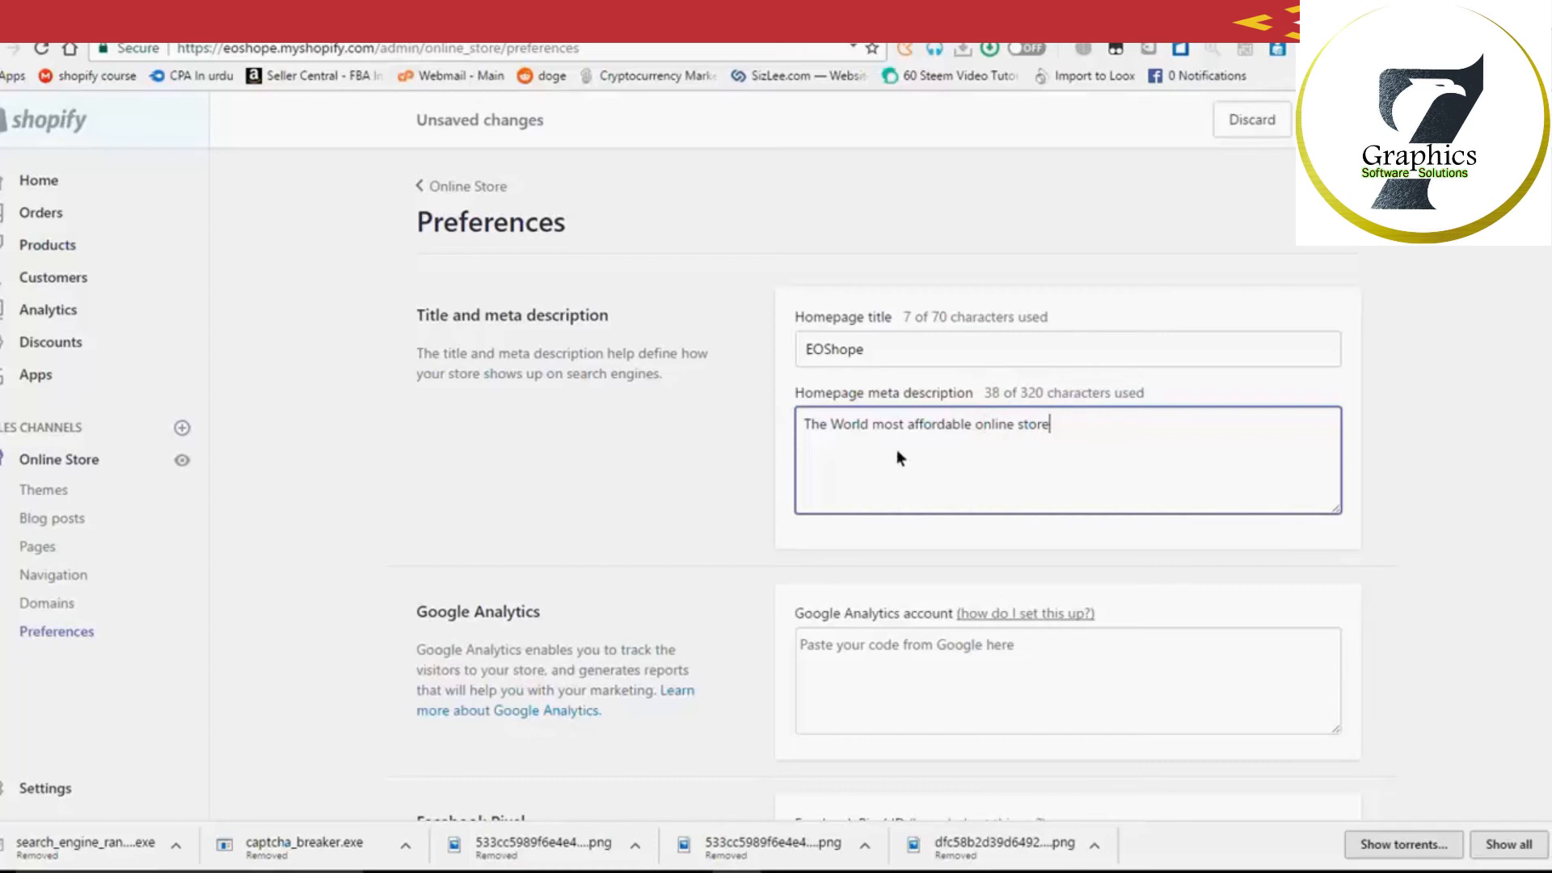
{"action": "key", "text": "BackSpace"}
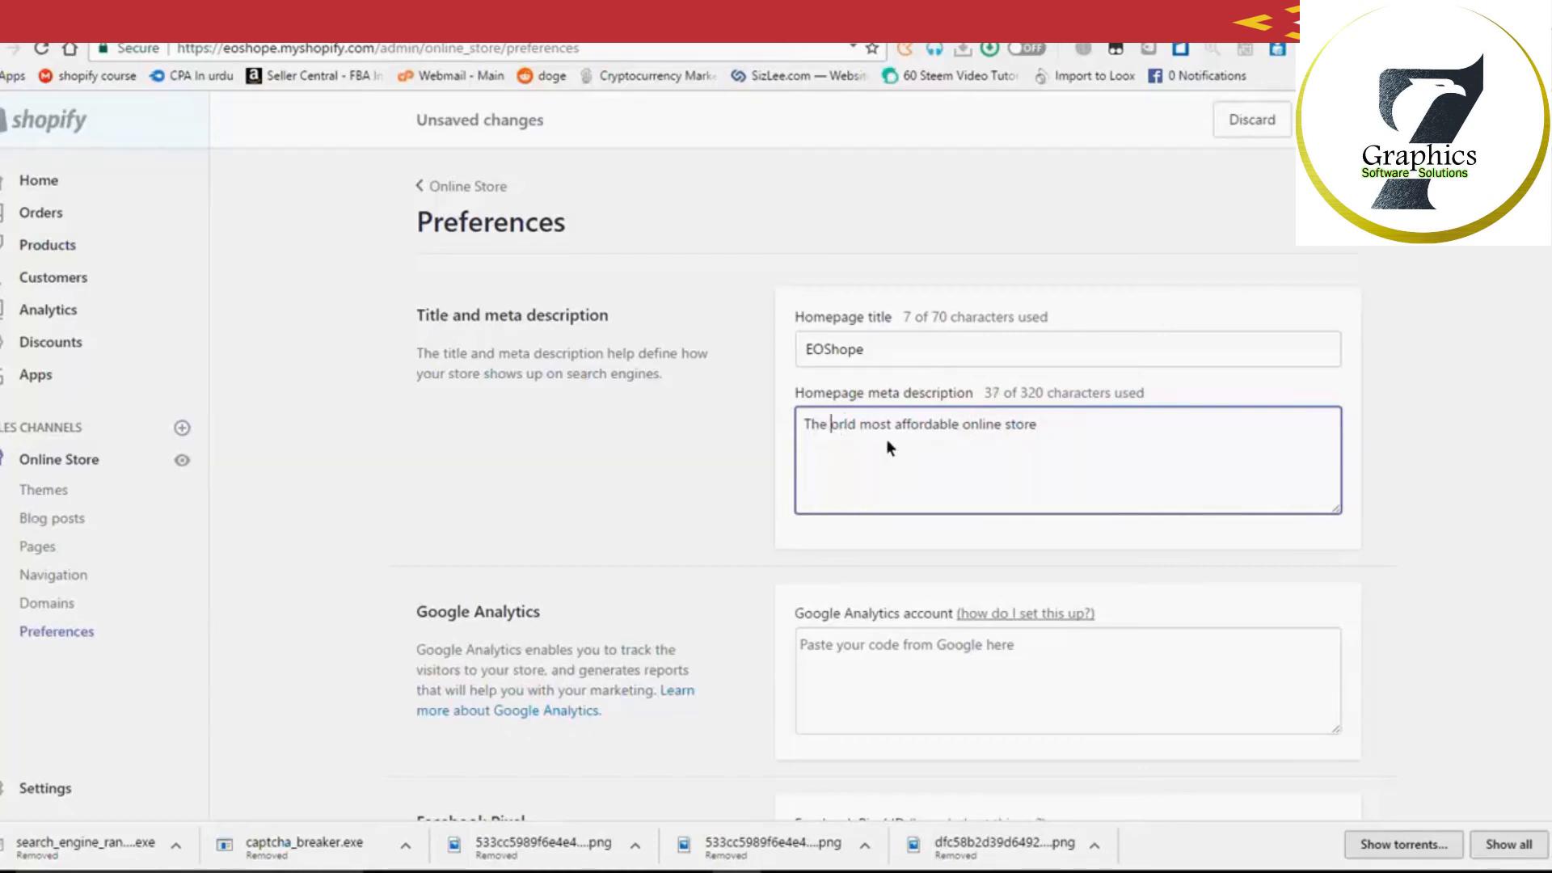
{"action": "type", "text": "w"}
{"action": "left_click", "coordinate": [971, 467]}
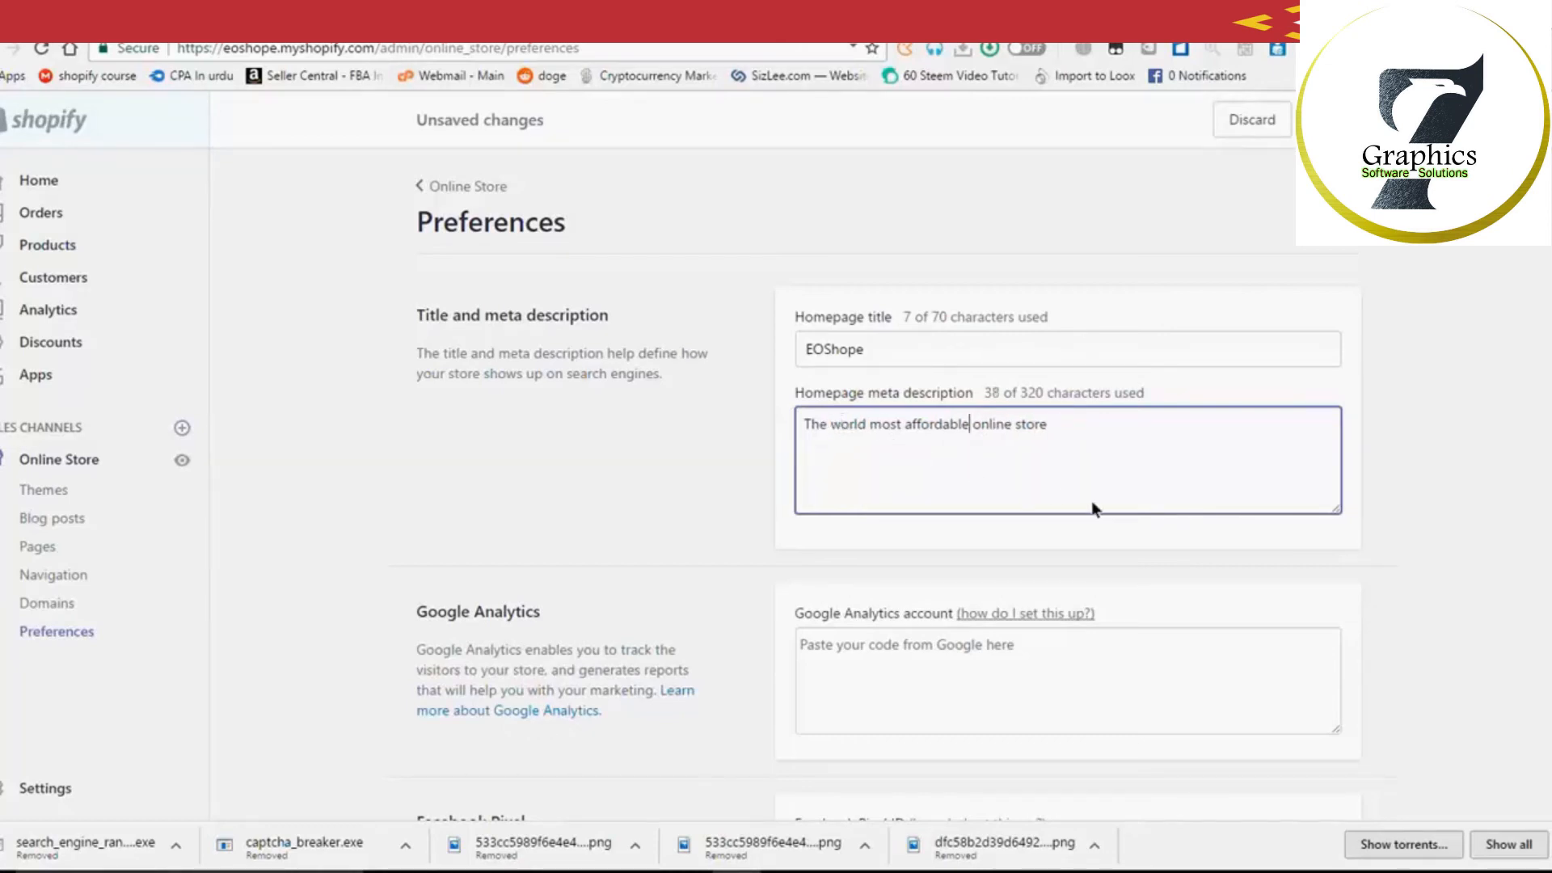
{"action": "left_click", "coordinate": [1051, 483]}
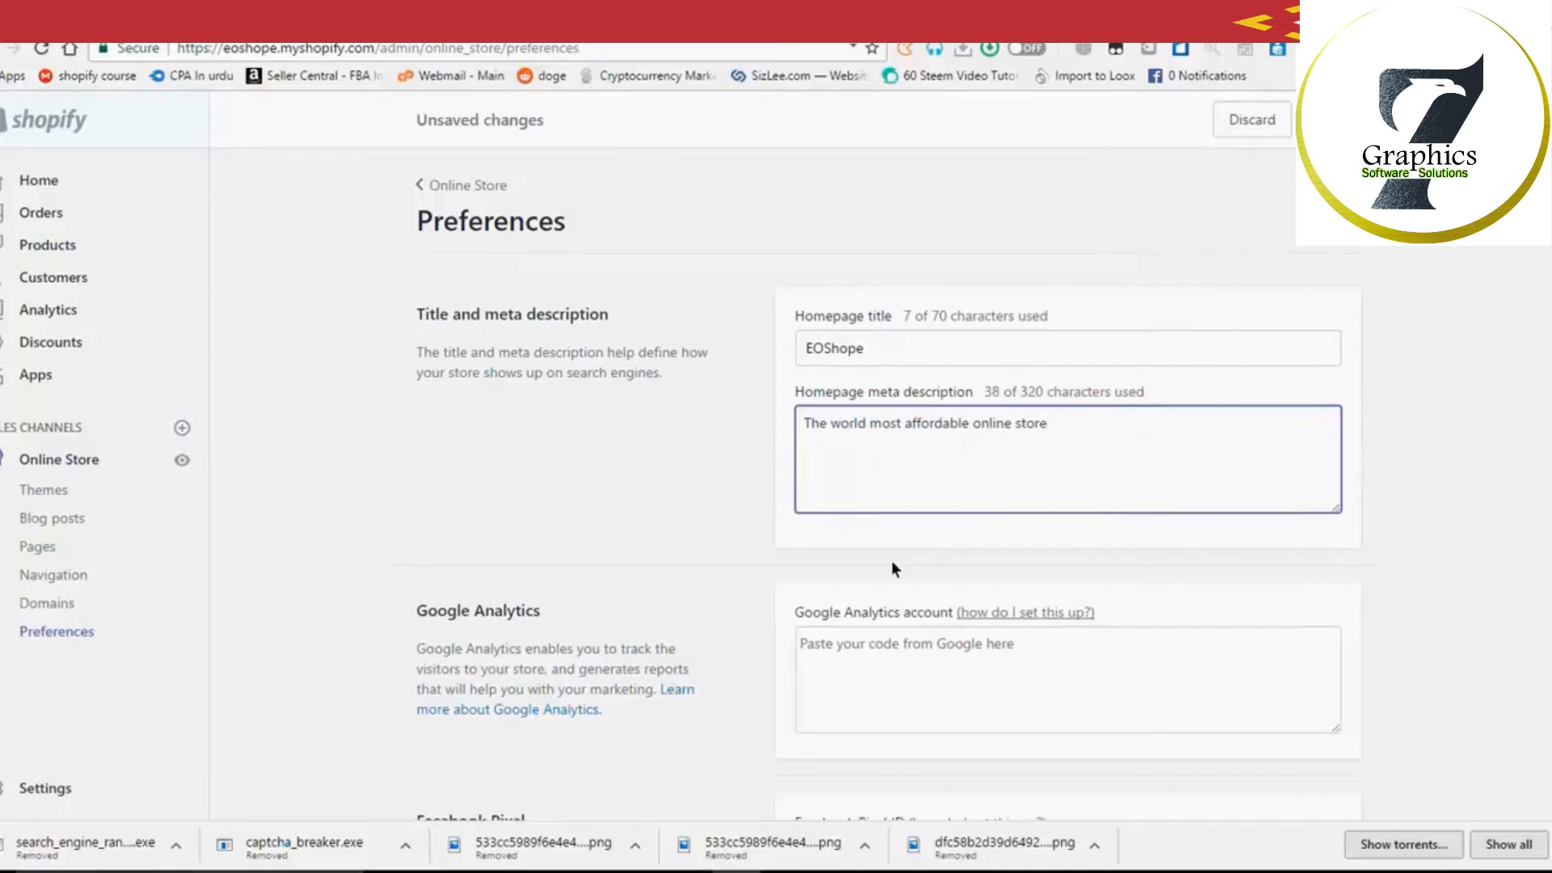
Step: Scroll down the Preferences page to the Google Analytics account field and click into it
{"action": "scroll", "coordinate": [892, 562], "scroll_direction": "down", "scroll_amount": 2}
{"action": "scroll", "coordinate": [895, 561], "scroll_direction": "down", "scroll_amount": 5}
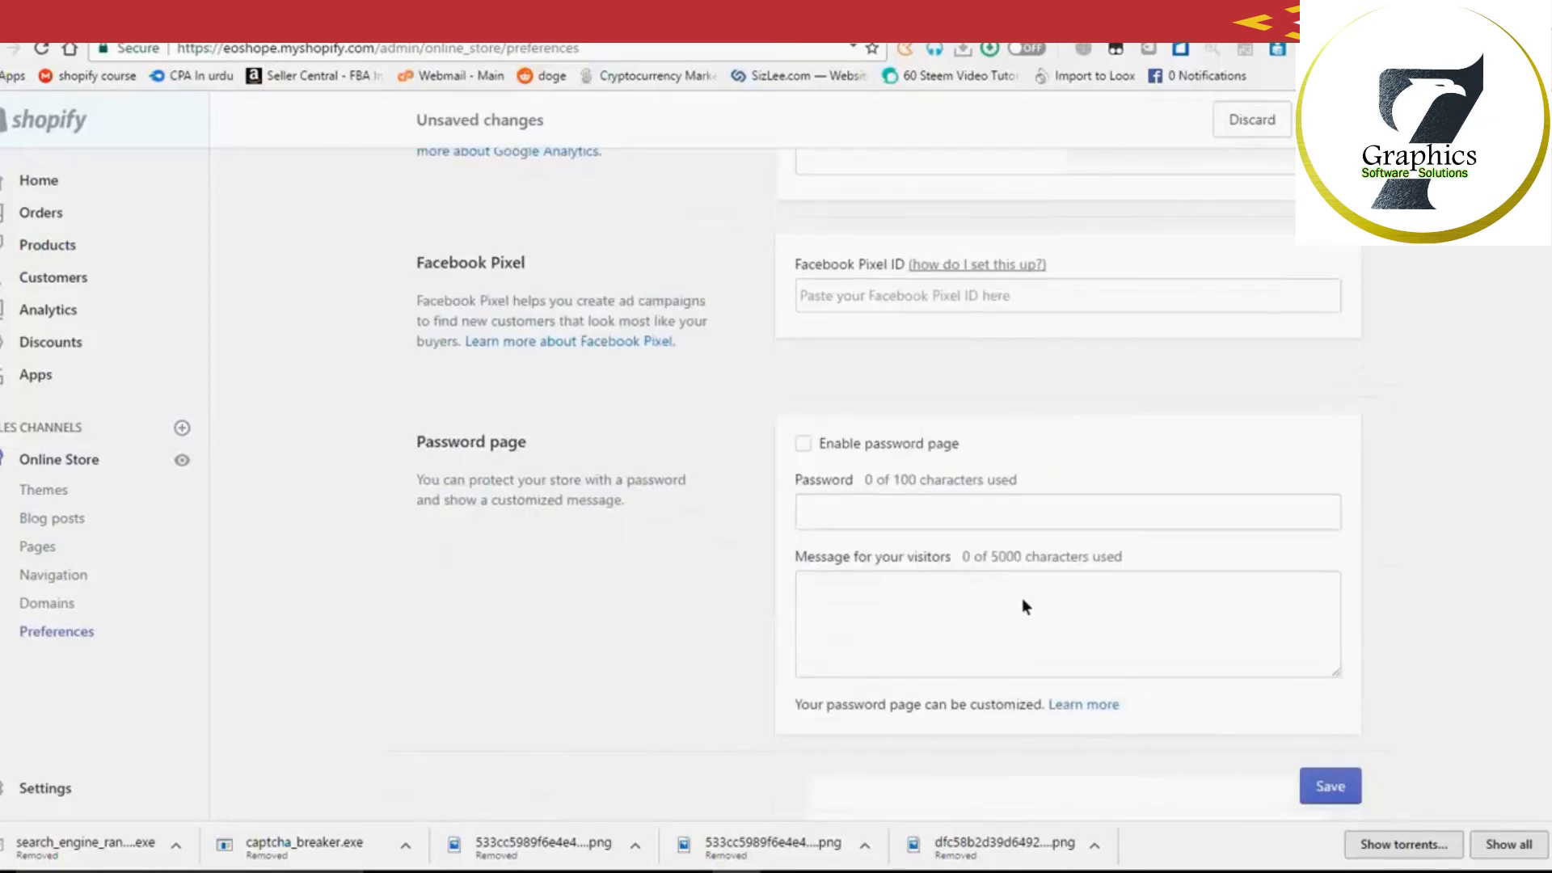
{"action": "scroll", "coordinate": [938, 435], "scroll_direction": "up", "scroll_amount": 1}
{"action": "scroll", "coordinate": [938, 434], "scroll_direction": "up", "scroll_amount": 5}
{"action": "left_click", "coordinate": [1114, 546]}
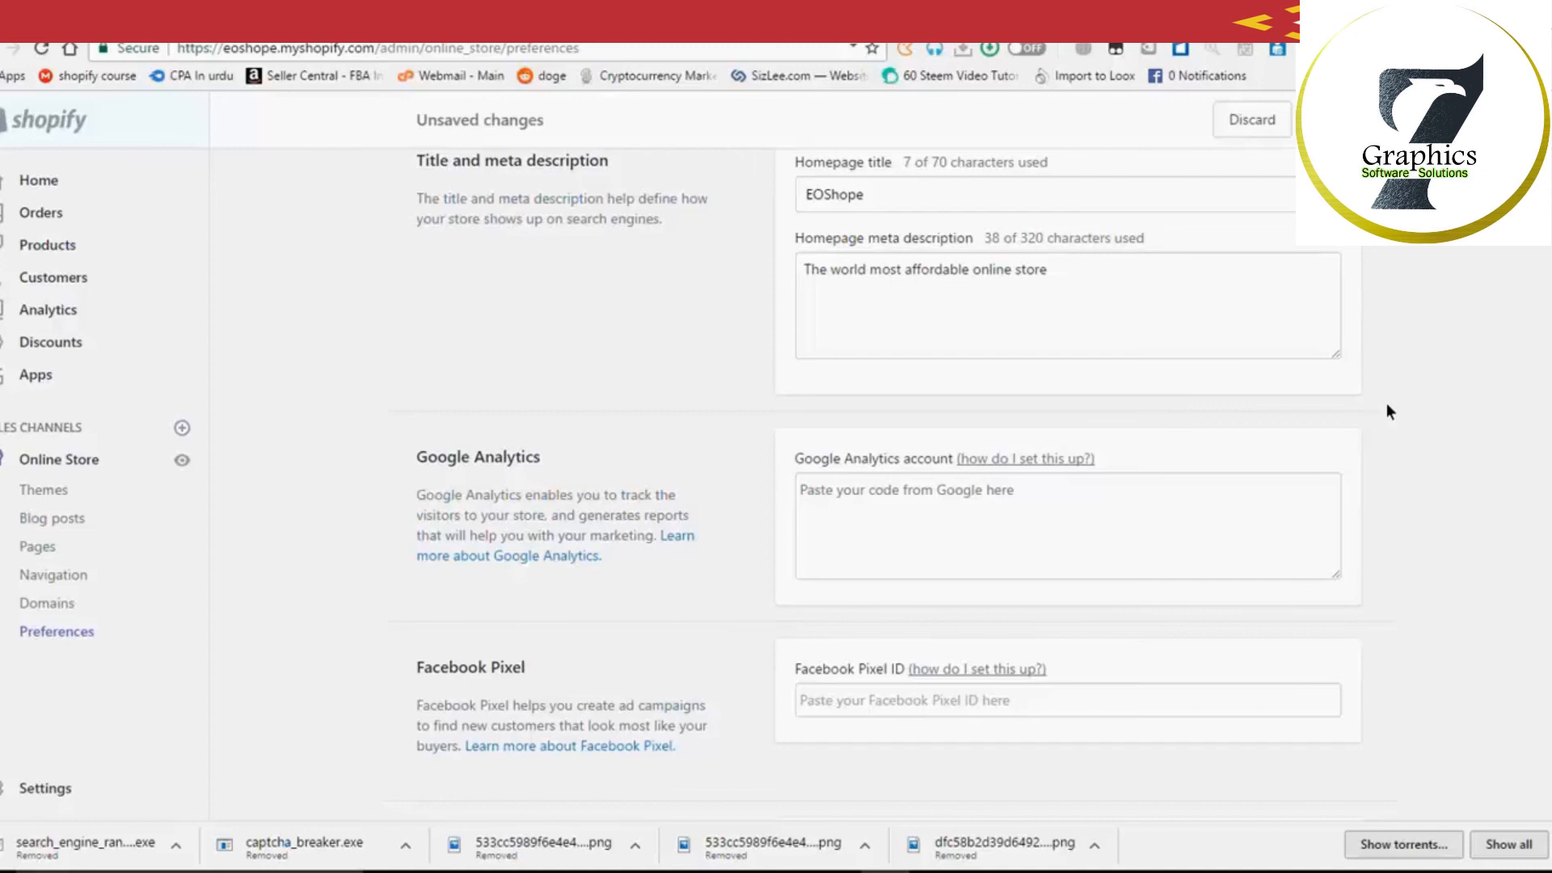
Step: Leave the Google Analytics and Facebook Pixel ID fields as they are and save the EOShope Online Store preferences
{"action": "left_click", "coordinate": [896, 549]}
{"action": "scroll", "coordinate": [1024, 469], "scroll_direction": "down", "scroll_amount": 4}
{"action": "left_click", "coordinate": [859, 395]}
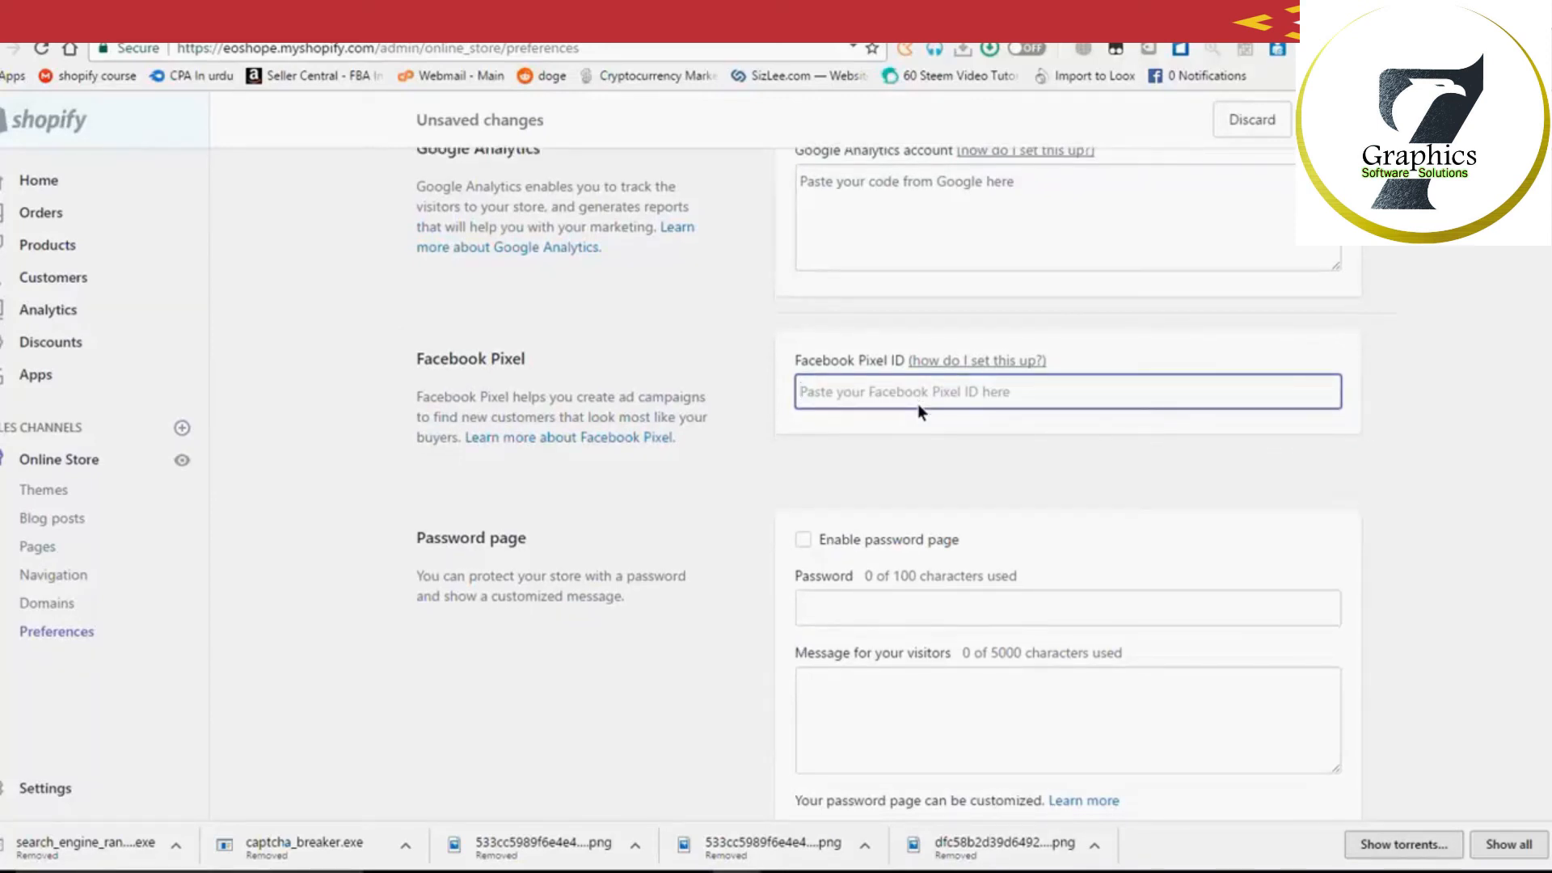
{"action": "scroll", "coordinate": [919, 404], "scroll_direction": "down", "scroll_amount": 1}
{"action": "left_click", "coordinate": [1331, 791]}
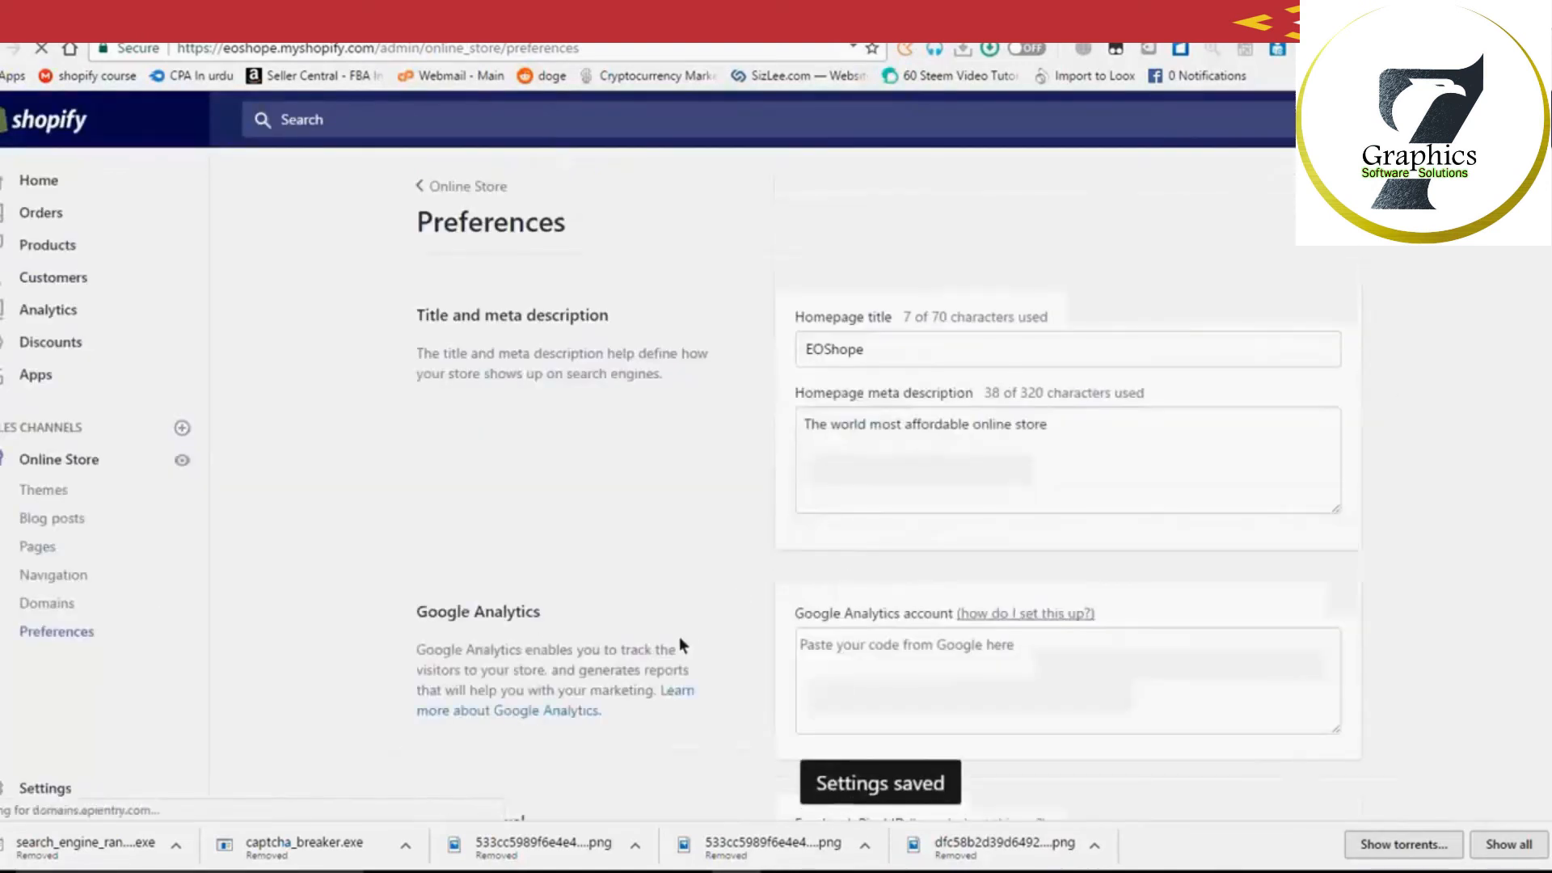
{"action": "scroll", "coordinate": [442, 566], "scroll_direction": "down", "scroll_amount": 6}
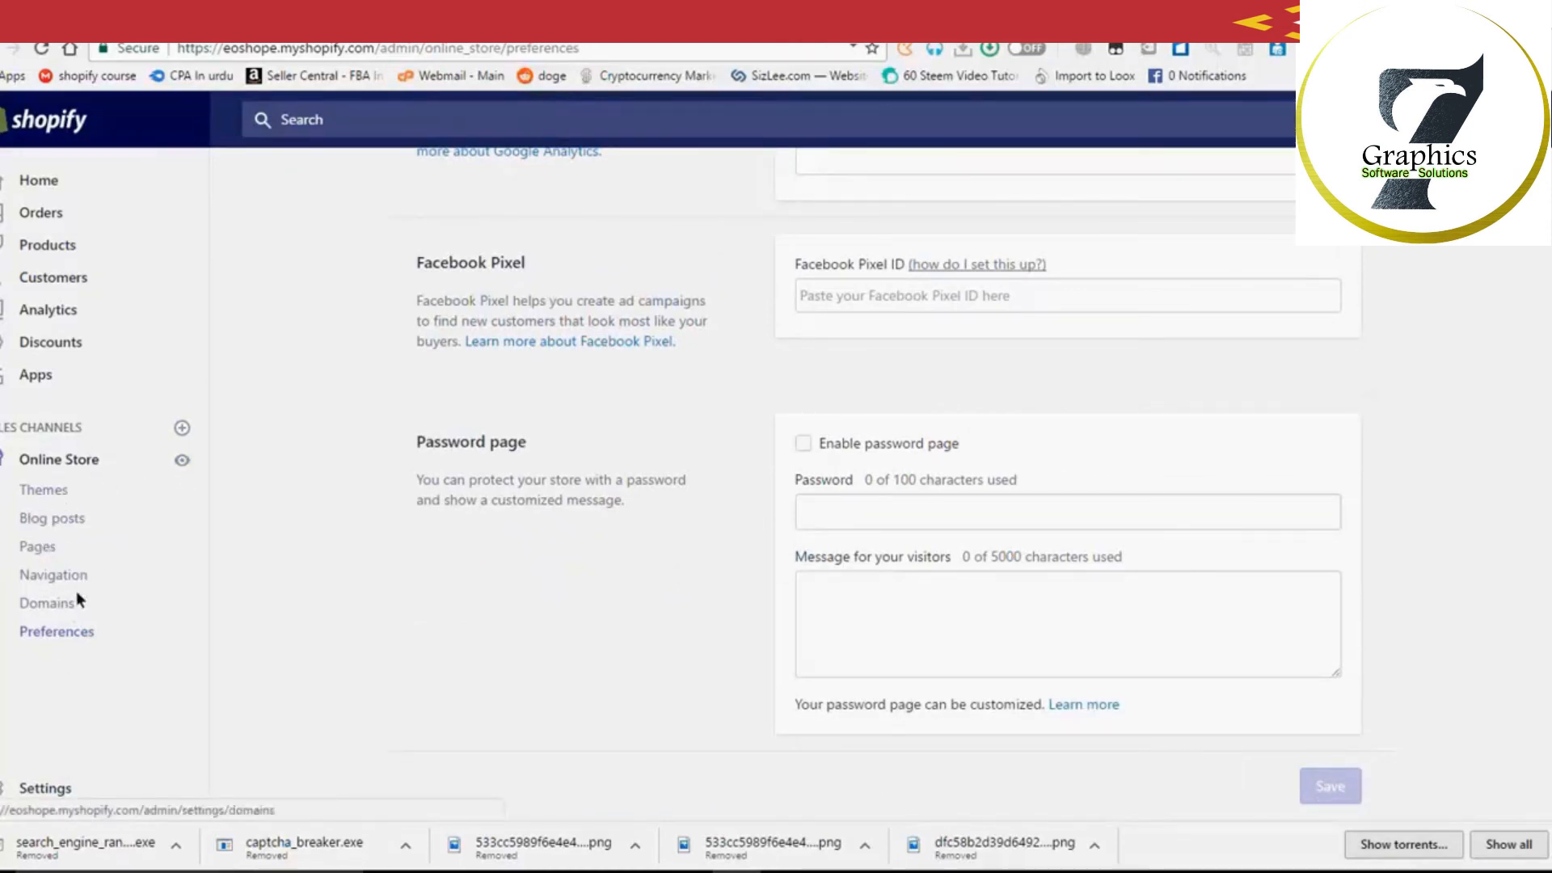
Step: Look over the current Debut theme on the Themes page, then go to the admin Settings overview
{"action": "left_click", "coordinate": [55, 488]}
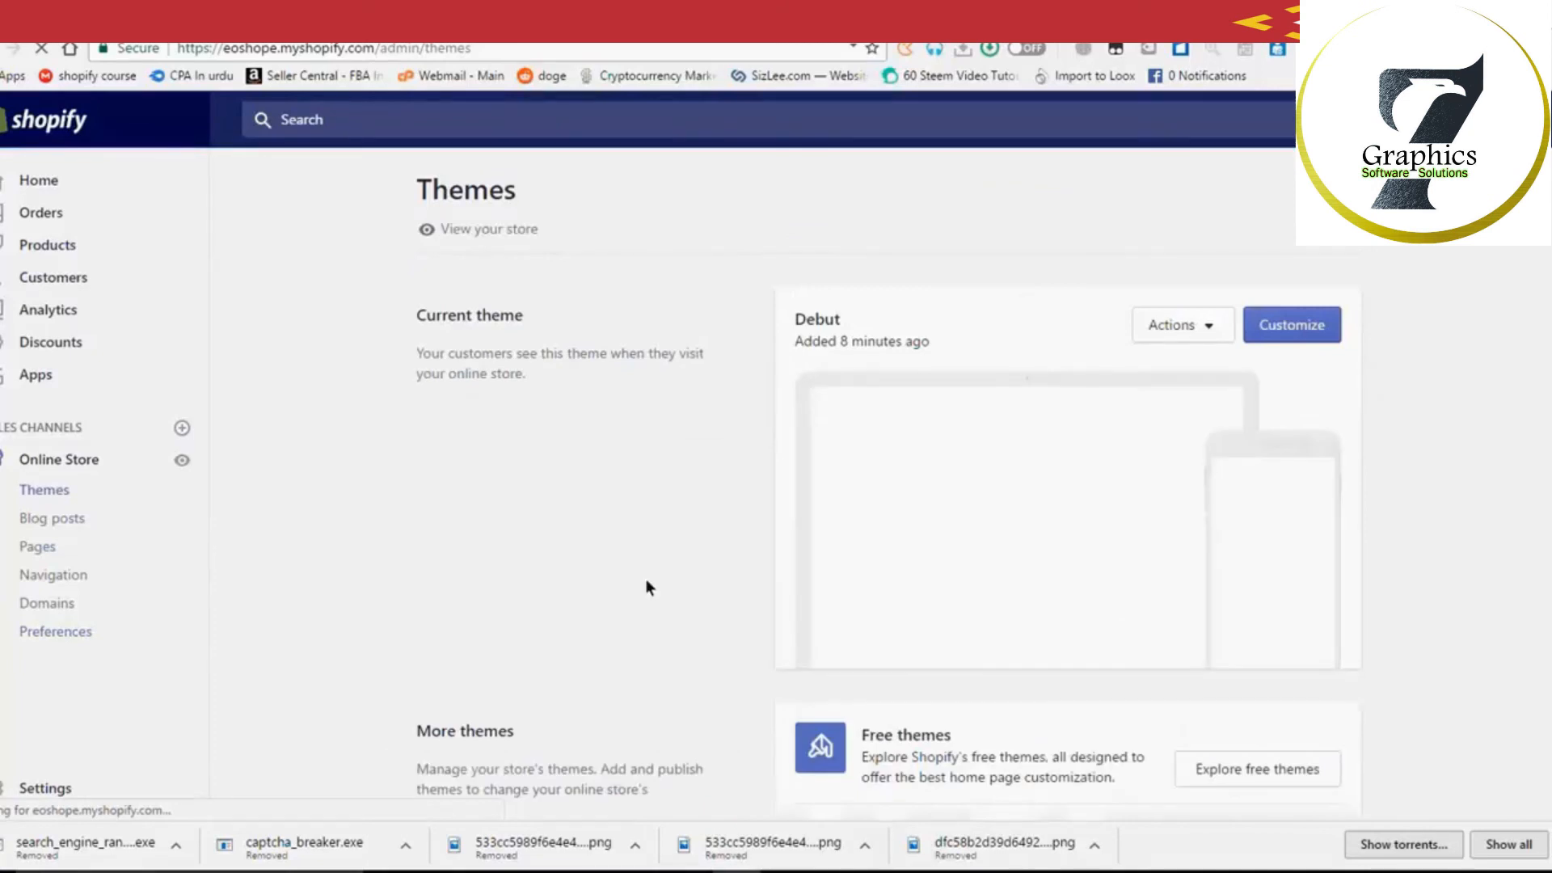
{"action": "scroll", "coordinate": [656, 601], "scroll_direction": "down", "scroll_amount": 4}
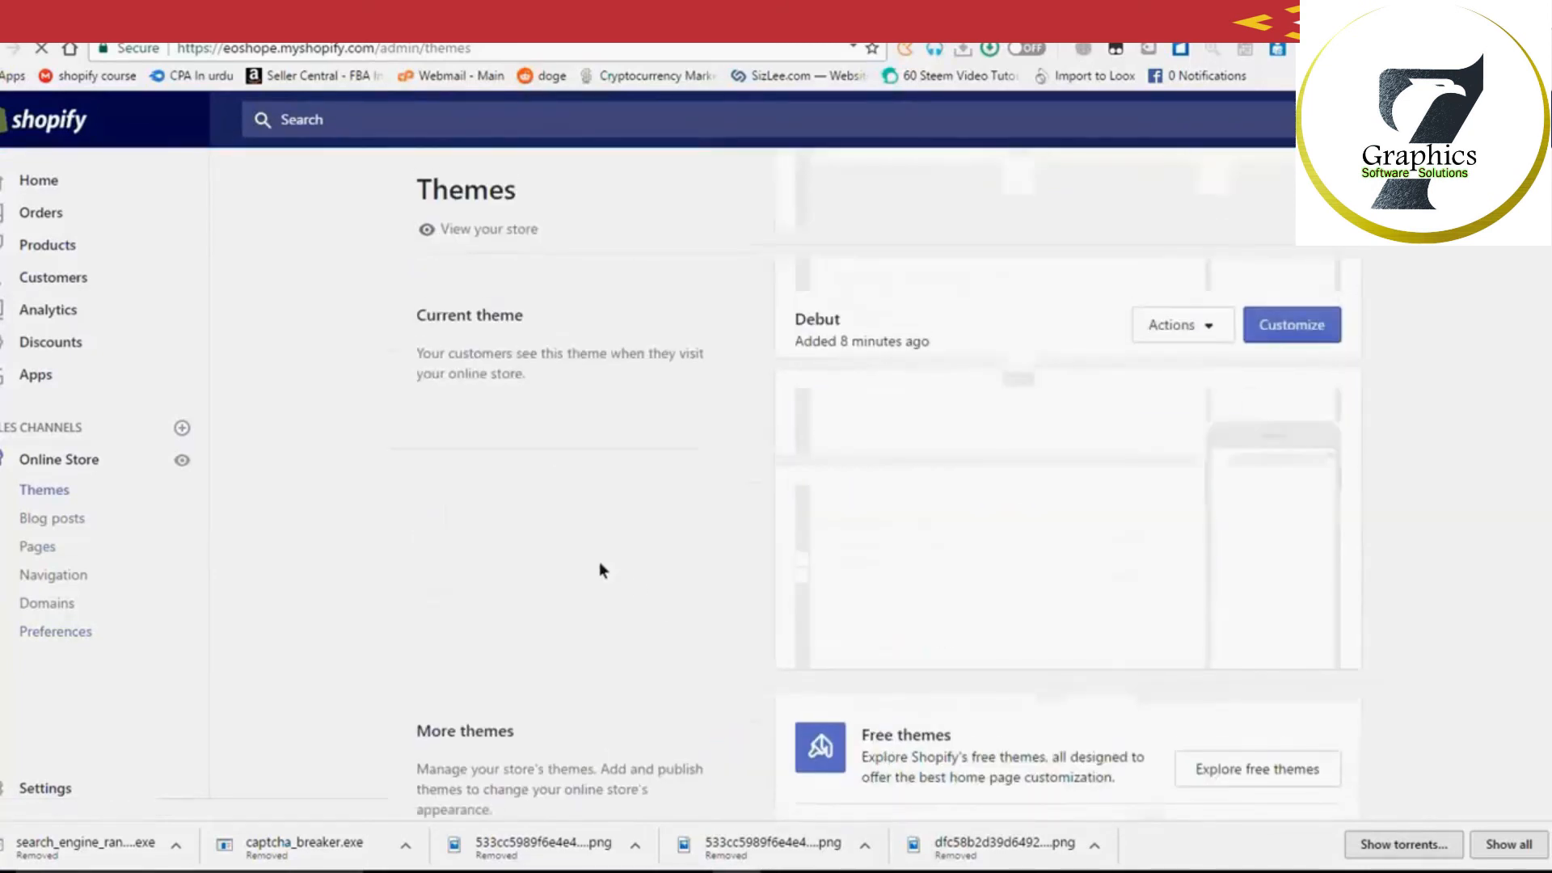
{"action": "scroll", "coordinate": [596, 638], "scroll_direction": "down", "scroll_amount": 4}
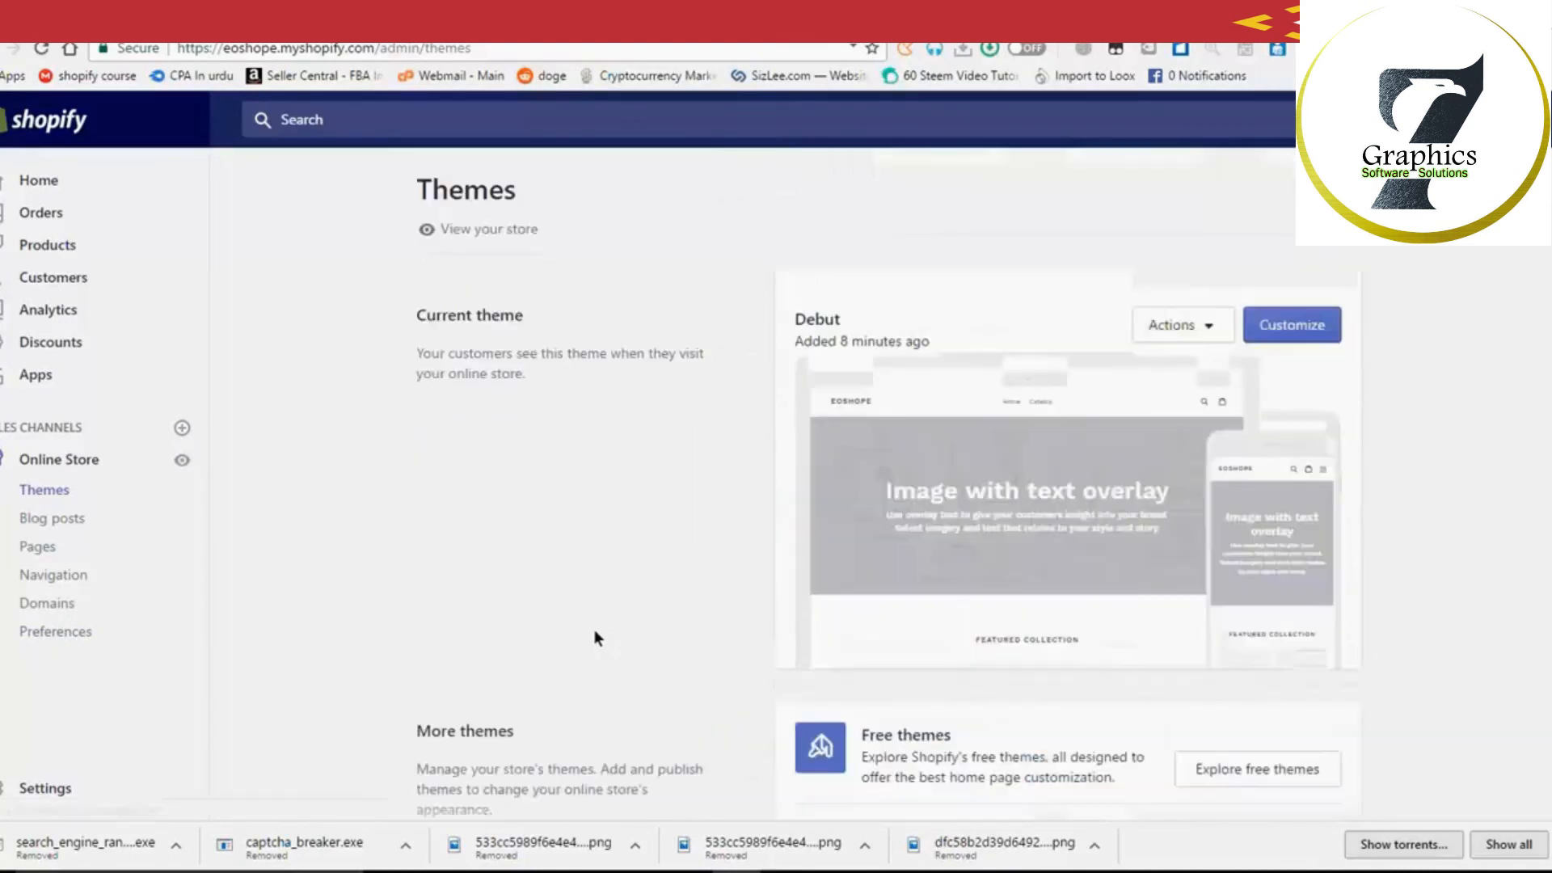
{"action": "scroll", "coordinate": [579, 651], "scroll_direction": "up", "scroll_amount": 4}
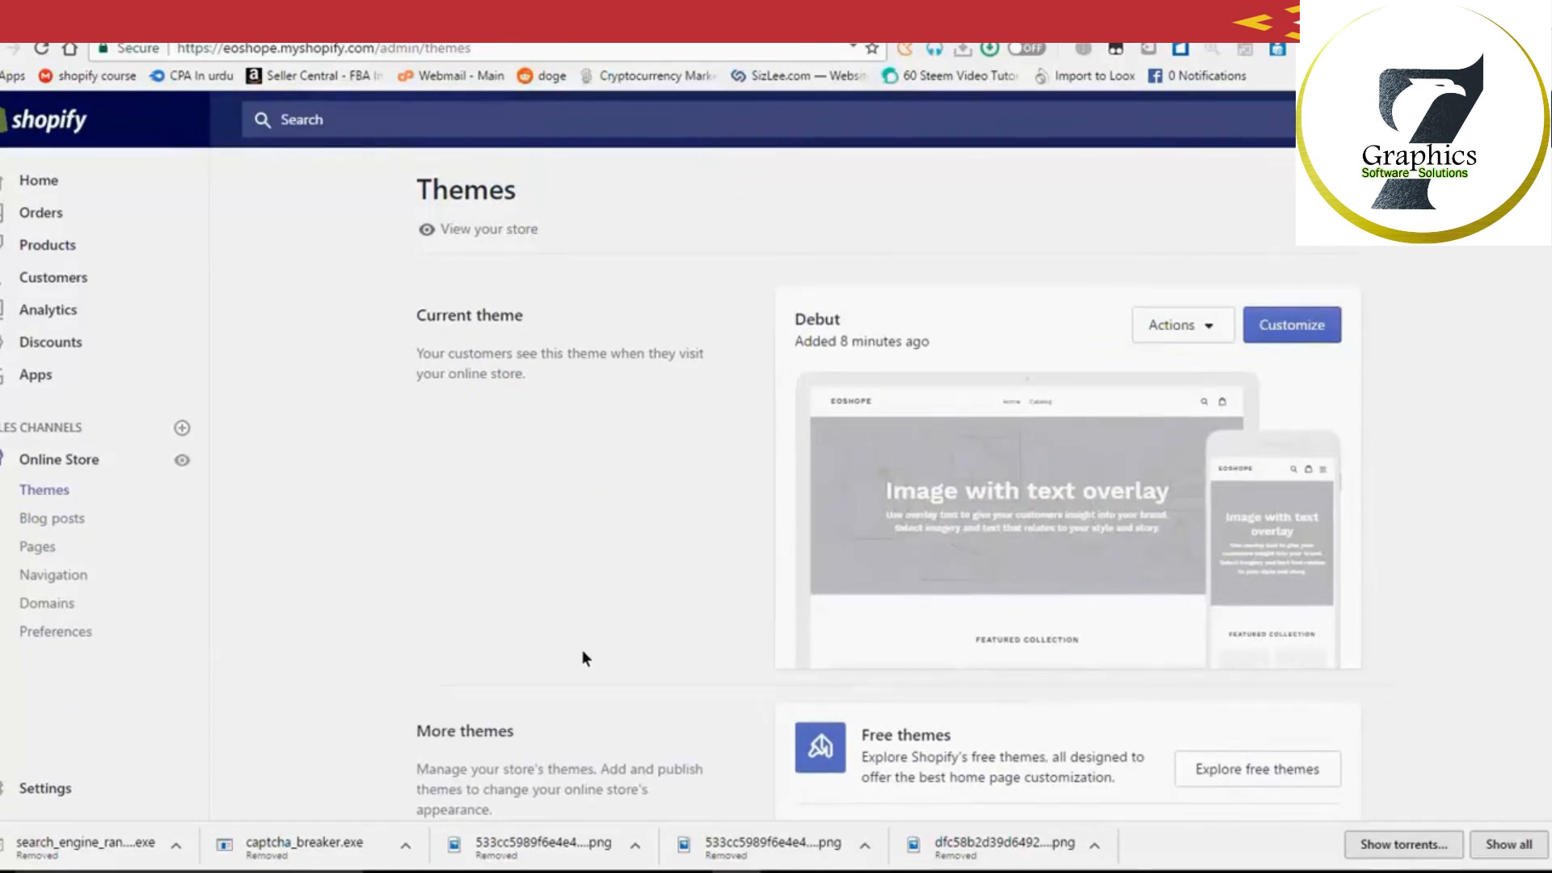
{"action": "left_click", "coordinate": [57, 791]}
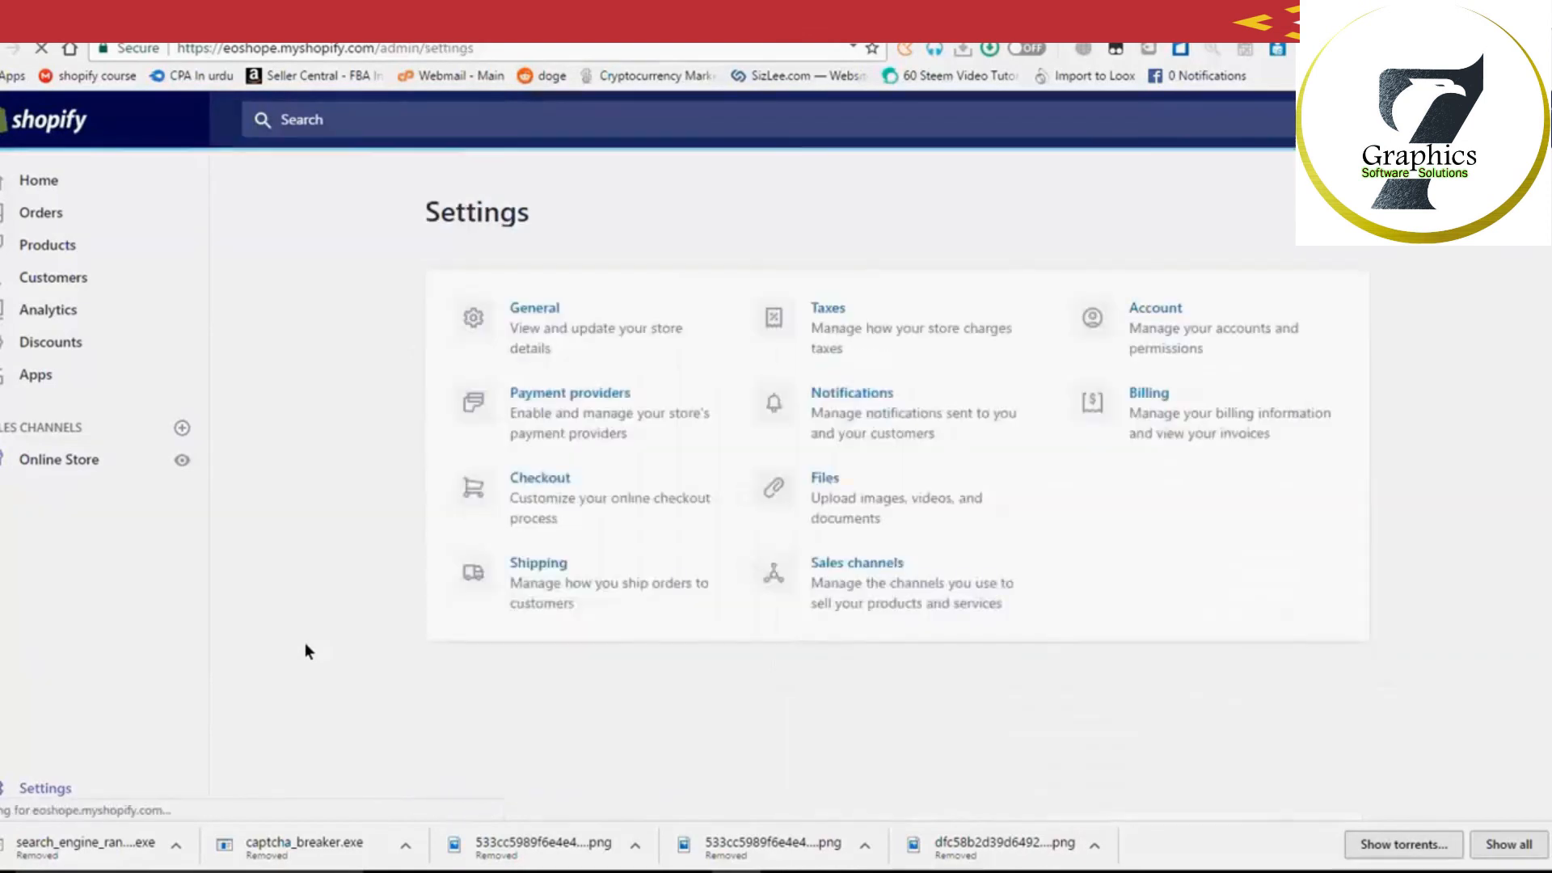
Step: In General settings, replace the customer email with the store's new contact address
{"action": "left_click", "coordinate": [501, 327]}
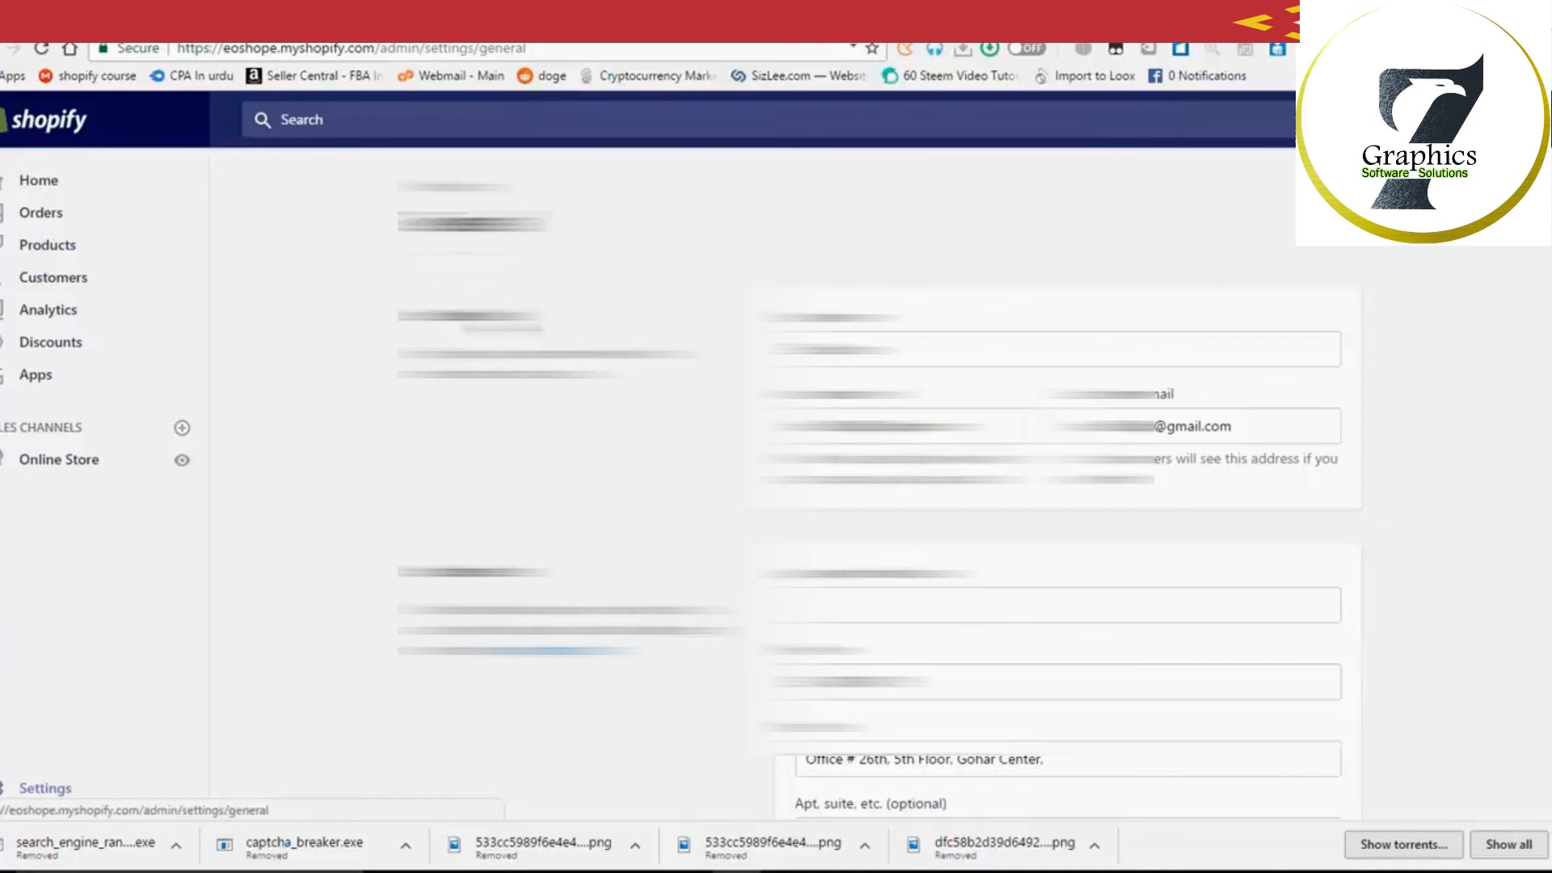
{"action": "scroll", "coordinate": [1051, 485], "scroll_direction": "down", "scroll_amount": 2}
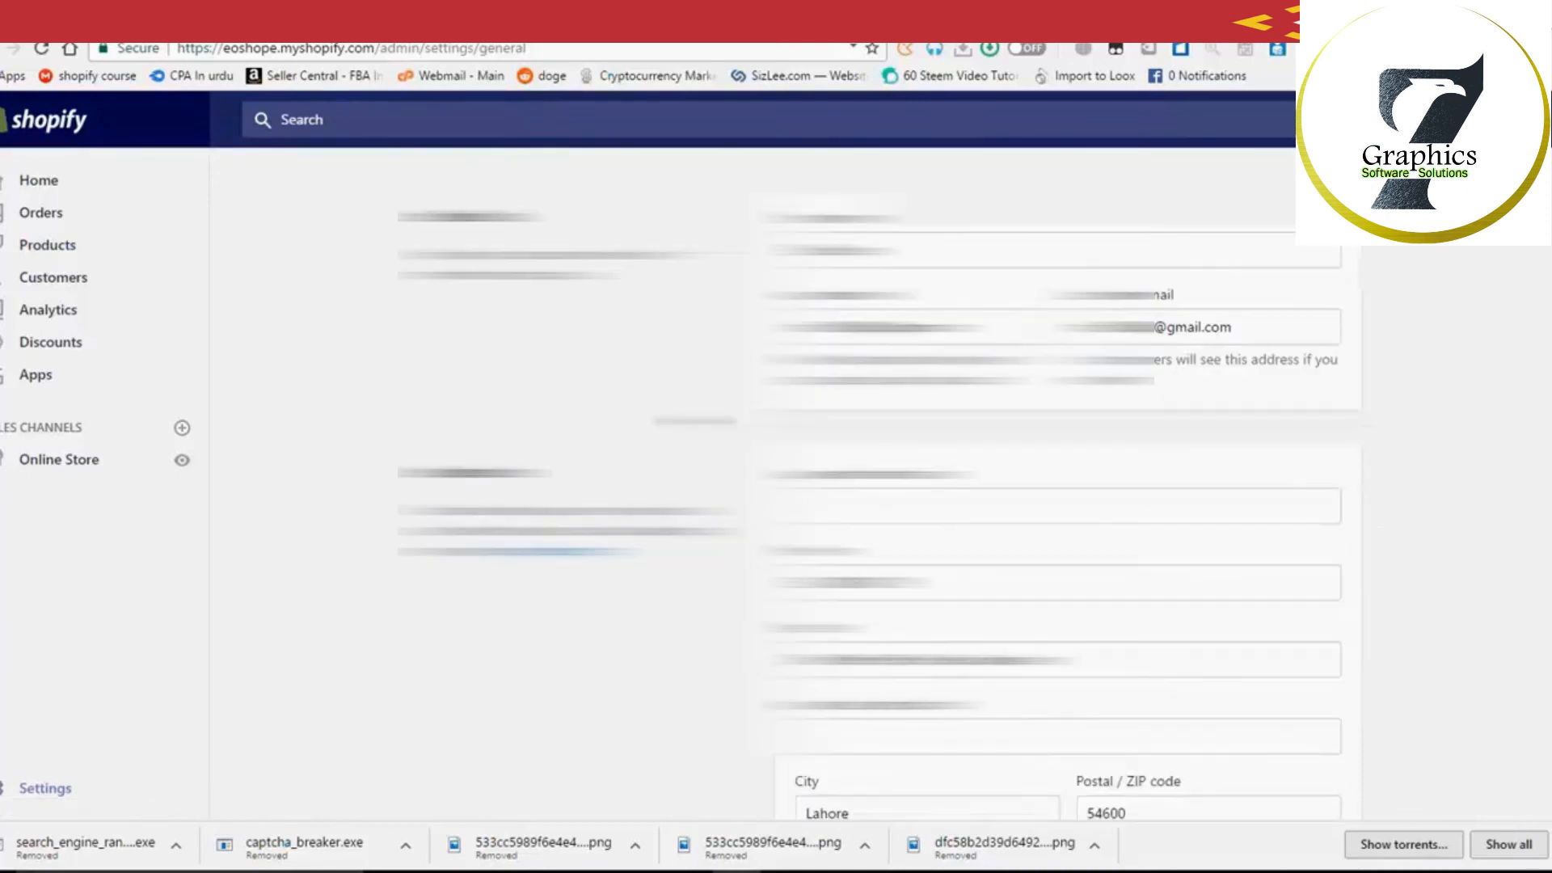
{"action": "scroll", "coordinate": [1051, 485], "scroll_direction": "down", "scroll_amount": 1}
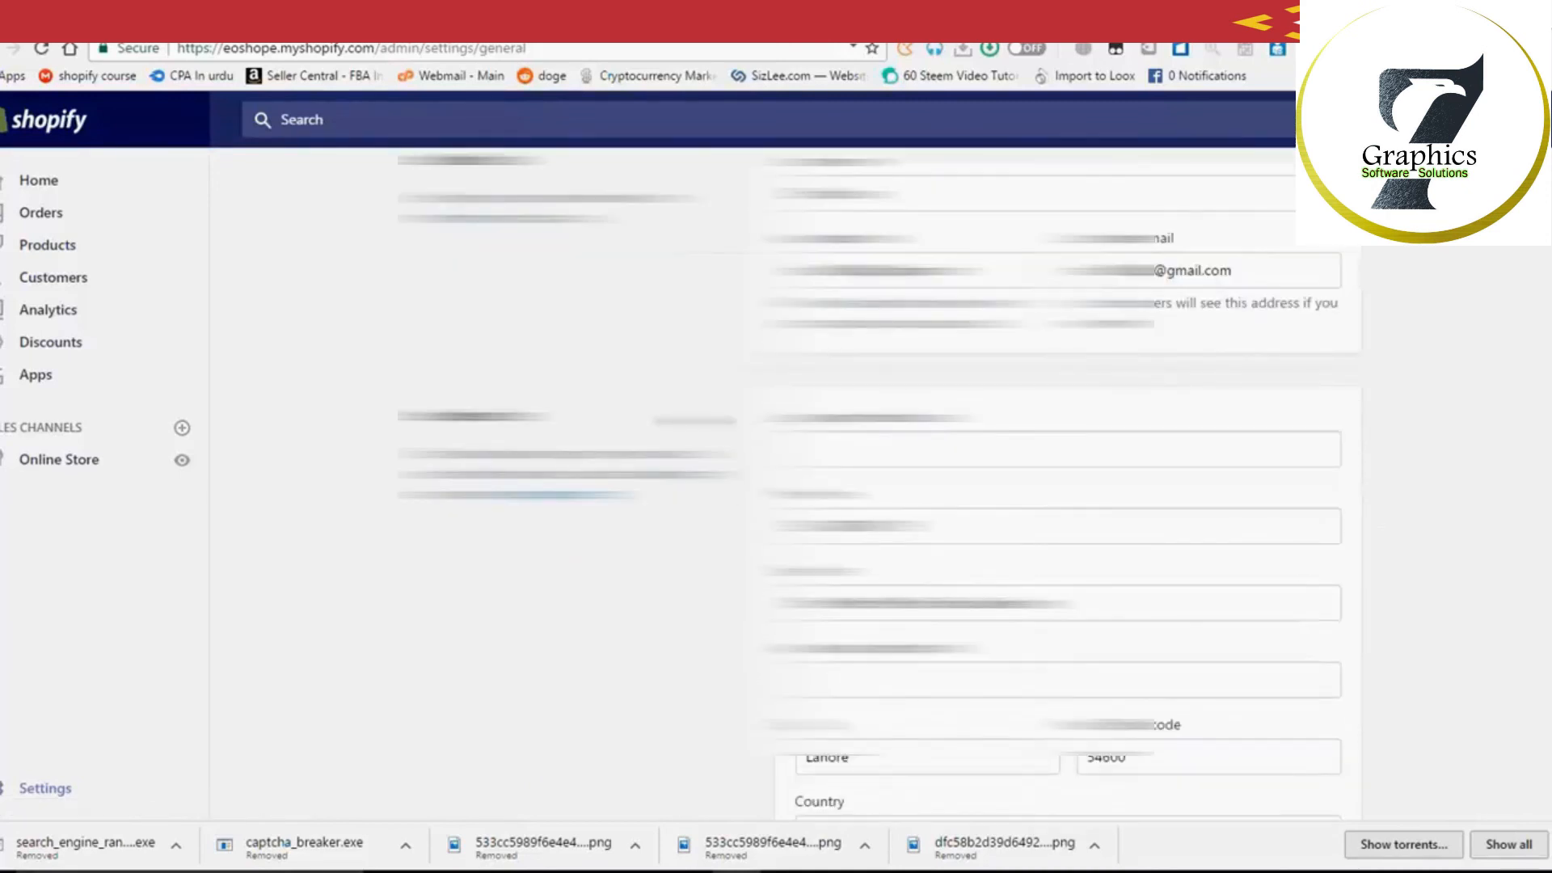
{"action": "scroll", "coordinate": [1051, 485], "scroll_direction": "down", "scroll_amount": 1}
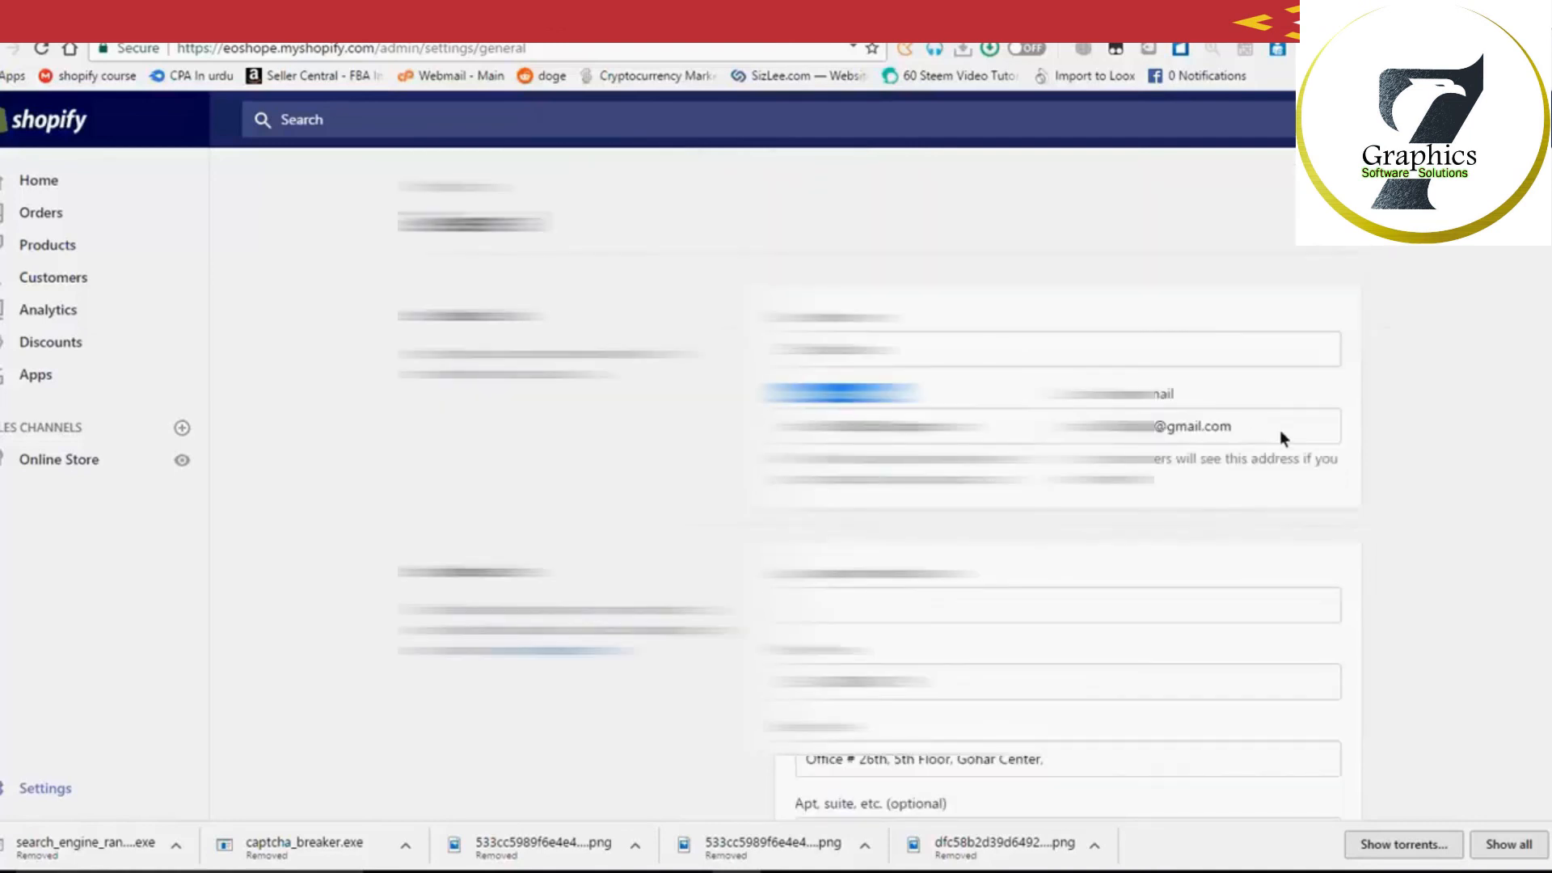
{"action": "left_click_drag", "start_coordinate": [1277, 432], "coordinate": [1027, 425]}
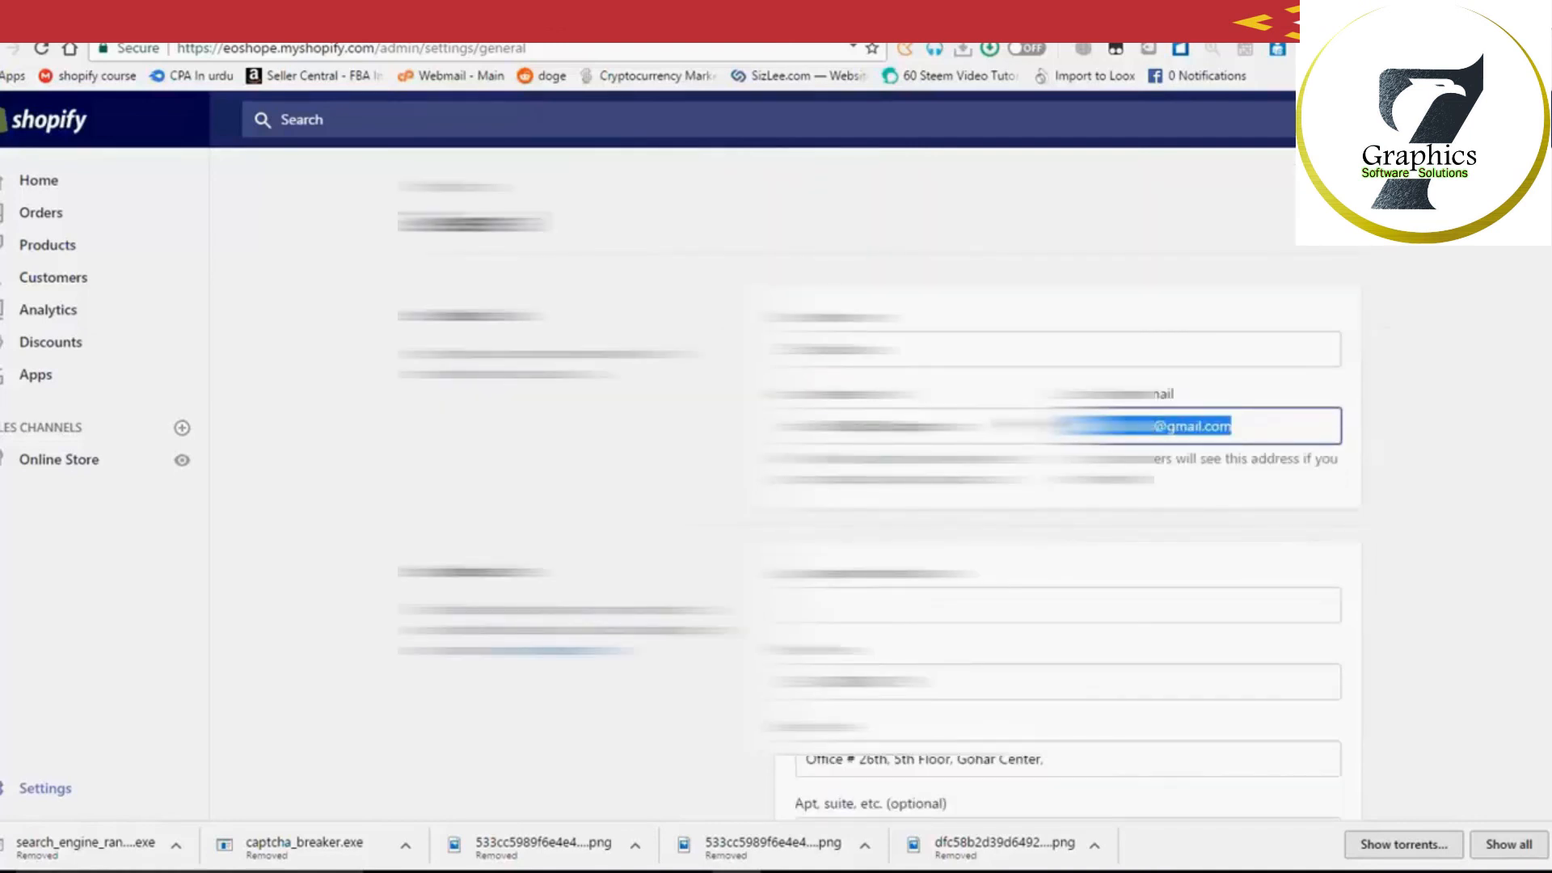
{"action": "key", "text": "BackSpace"}
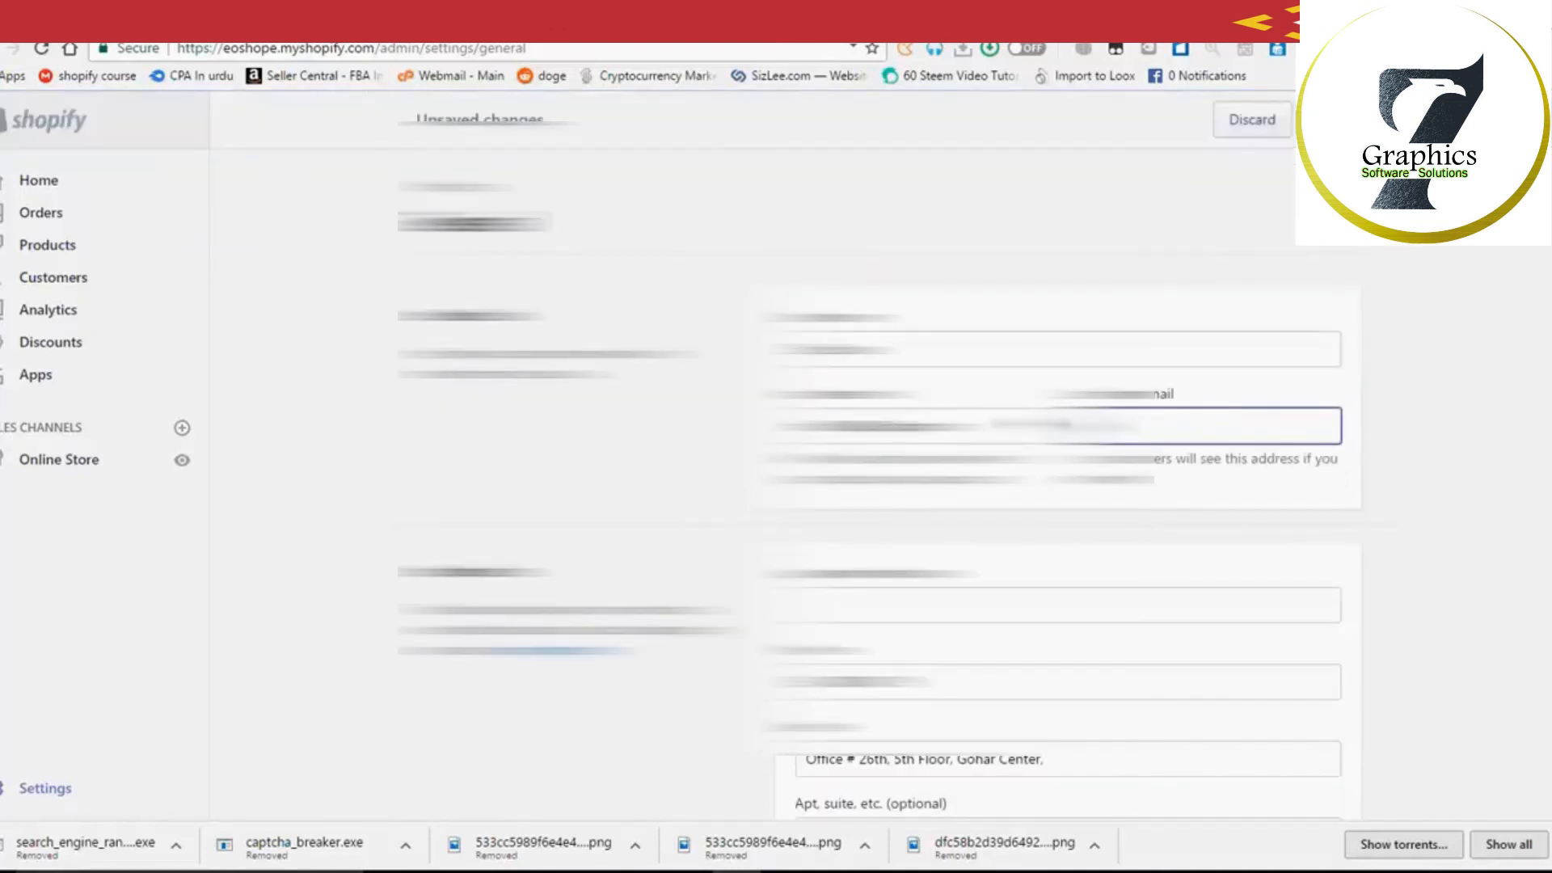
{"action": "type", "text": "info"}
{"action": "key", "text": "BackSpace"}
{"action": "key", "text": "BackSpace"}
{"action": "key", "text": "BackSpace"}
{"action": "key", "text": "BackSpace"}
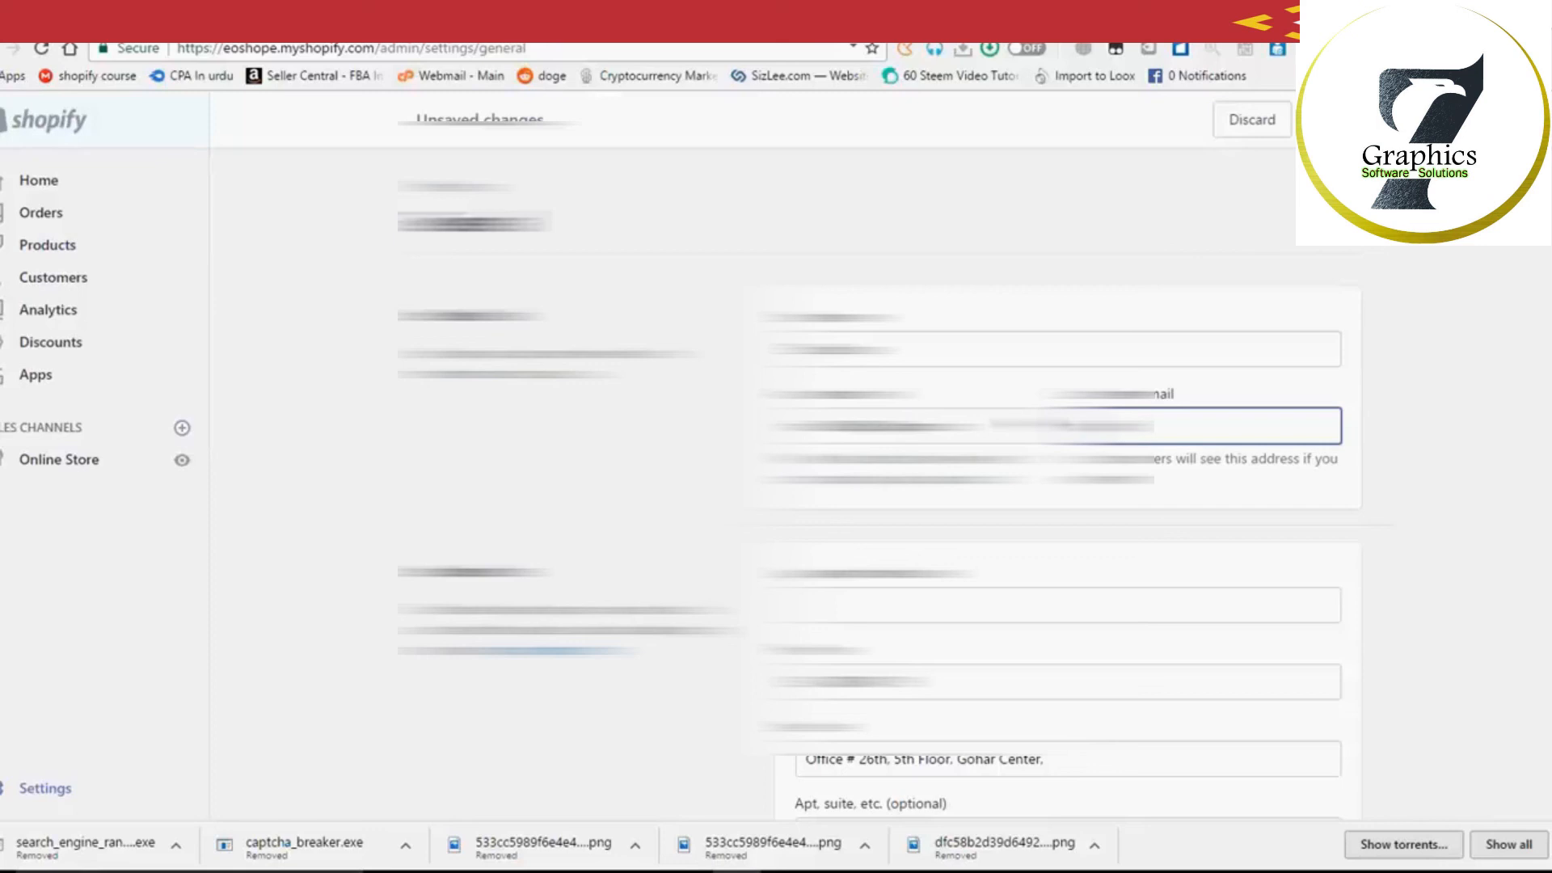
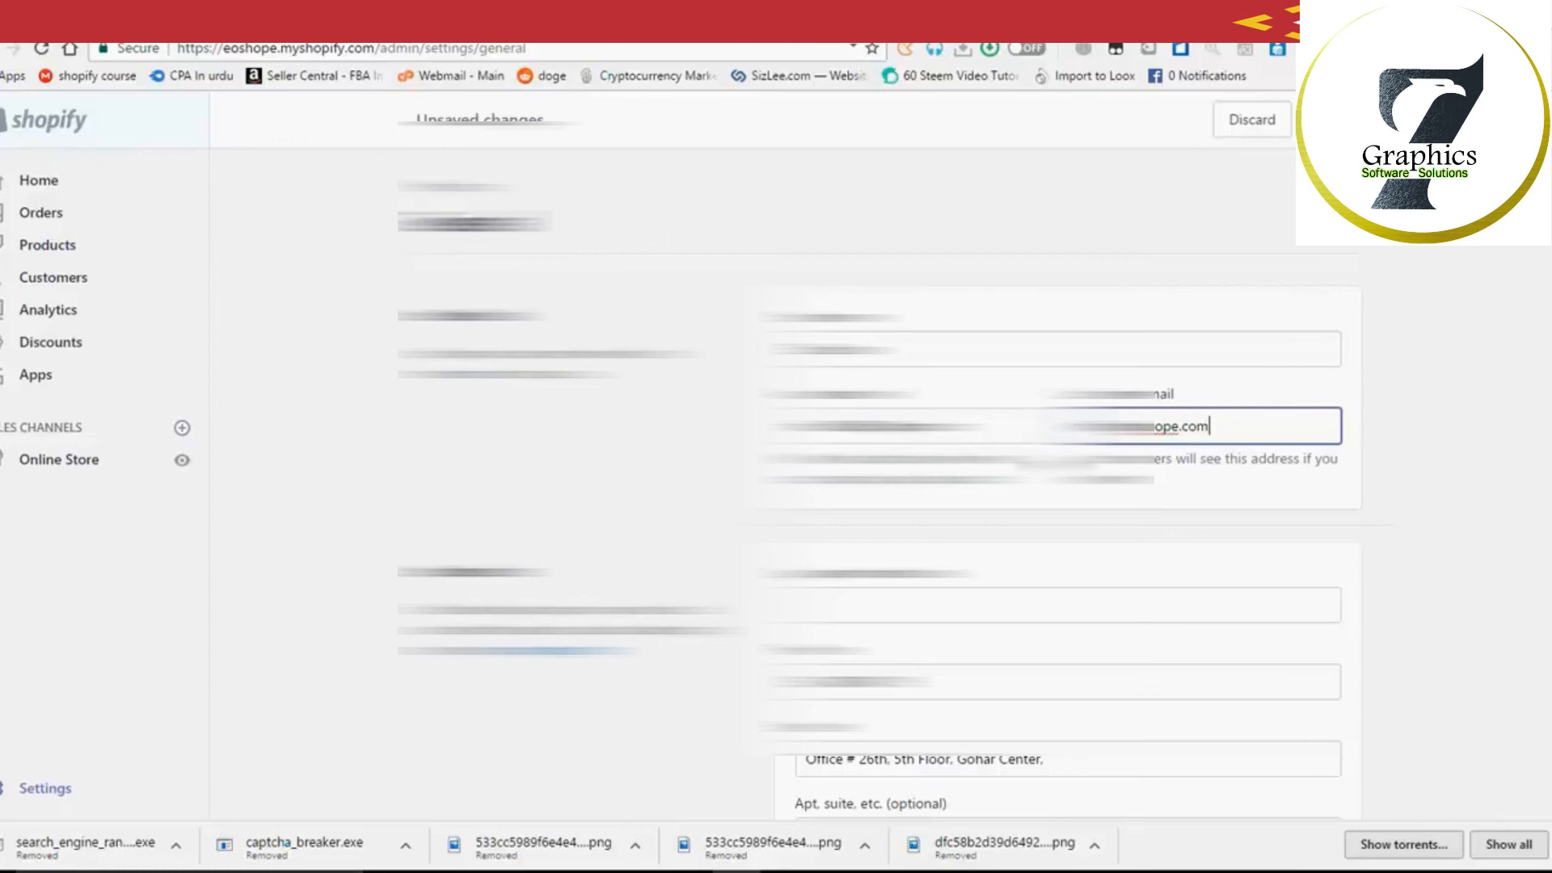
{"action": "left_click_drag", "start_coordinate": [974, 436], "coordinate": [851, 437]}
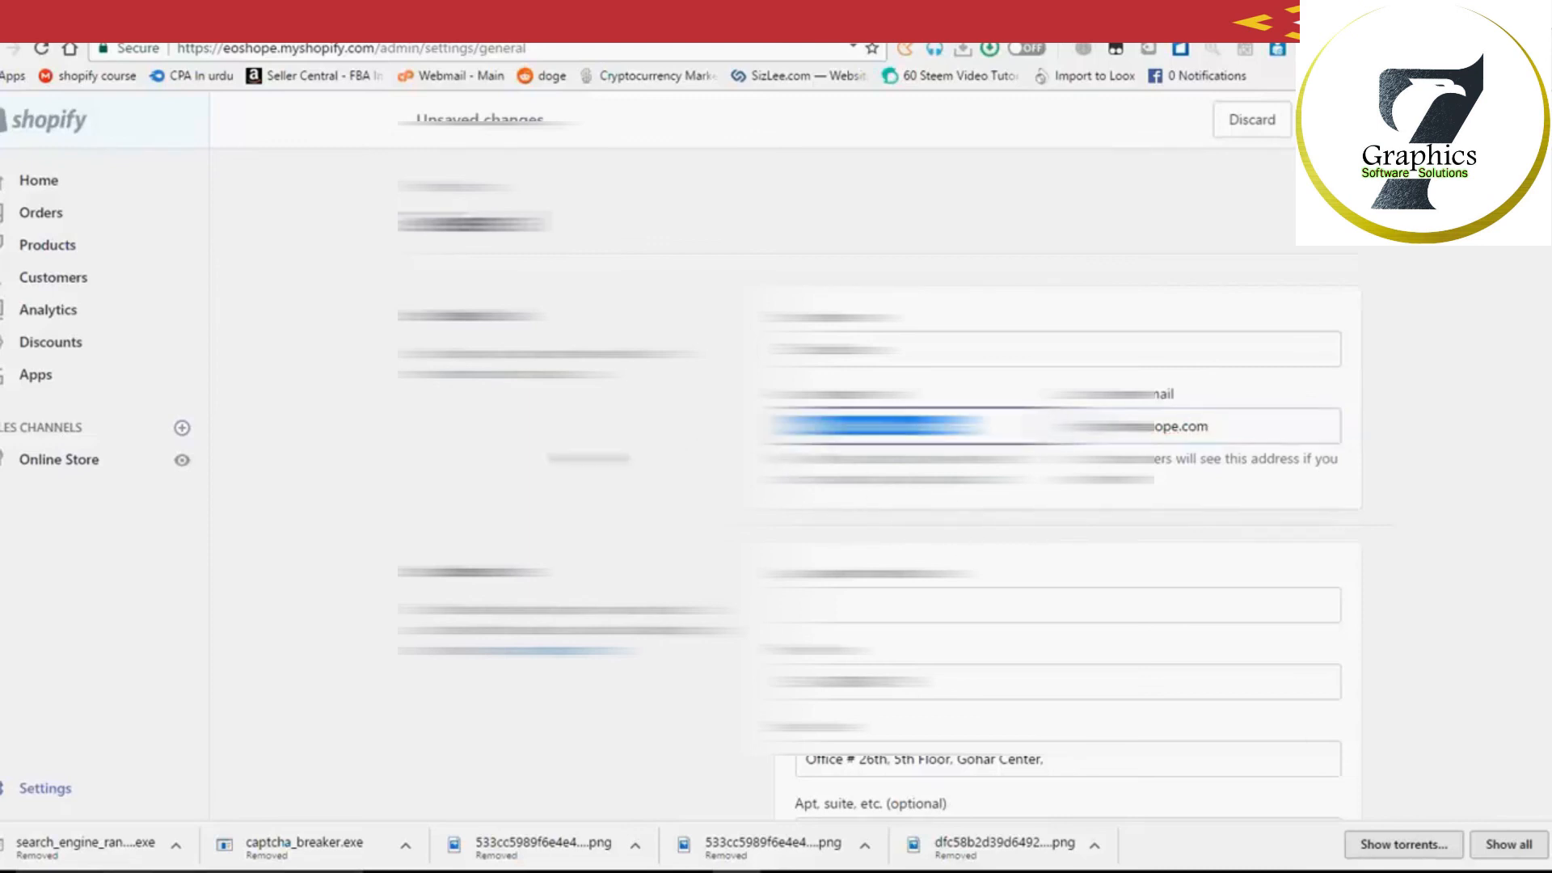
{"action": "left_click_drag", "start_coordinate": [1271, 427], "coordinate": [1051, 427]}
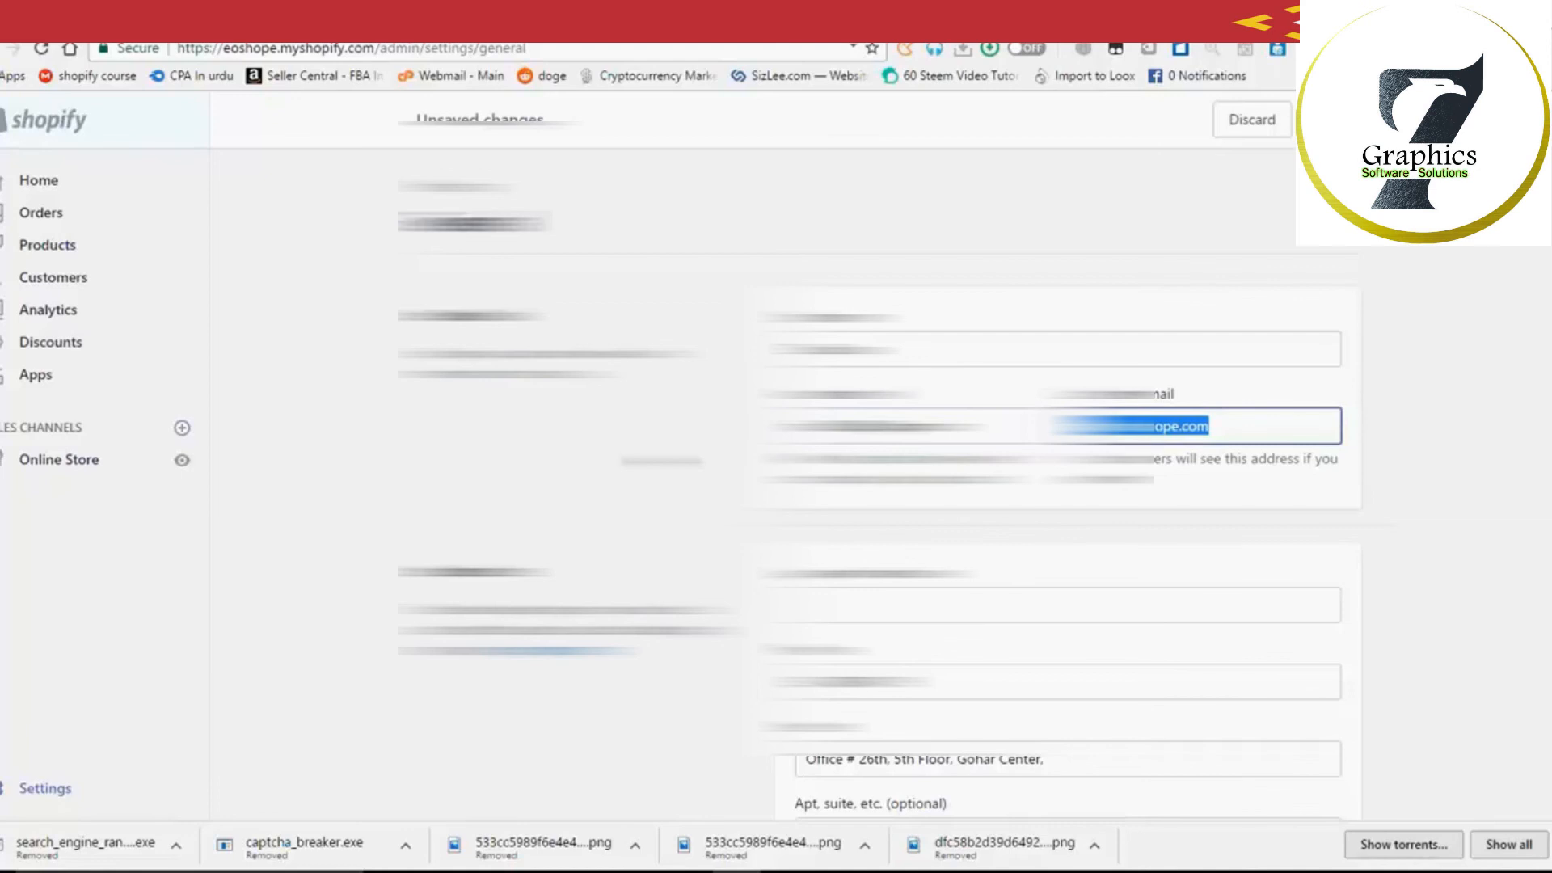
Step: Change the store currency to United States Dollars
{"action": "scroll", "coordinate": [1365, 472], "scroll_direction": "down", "scroll_amount": 2}
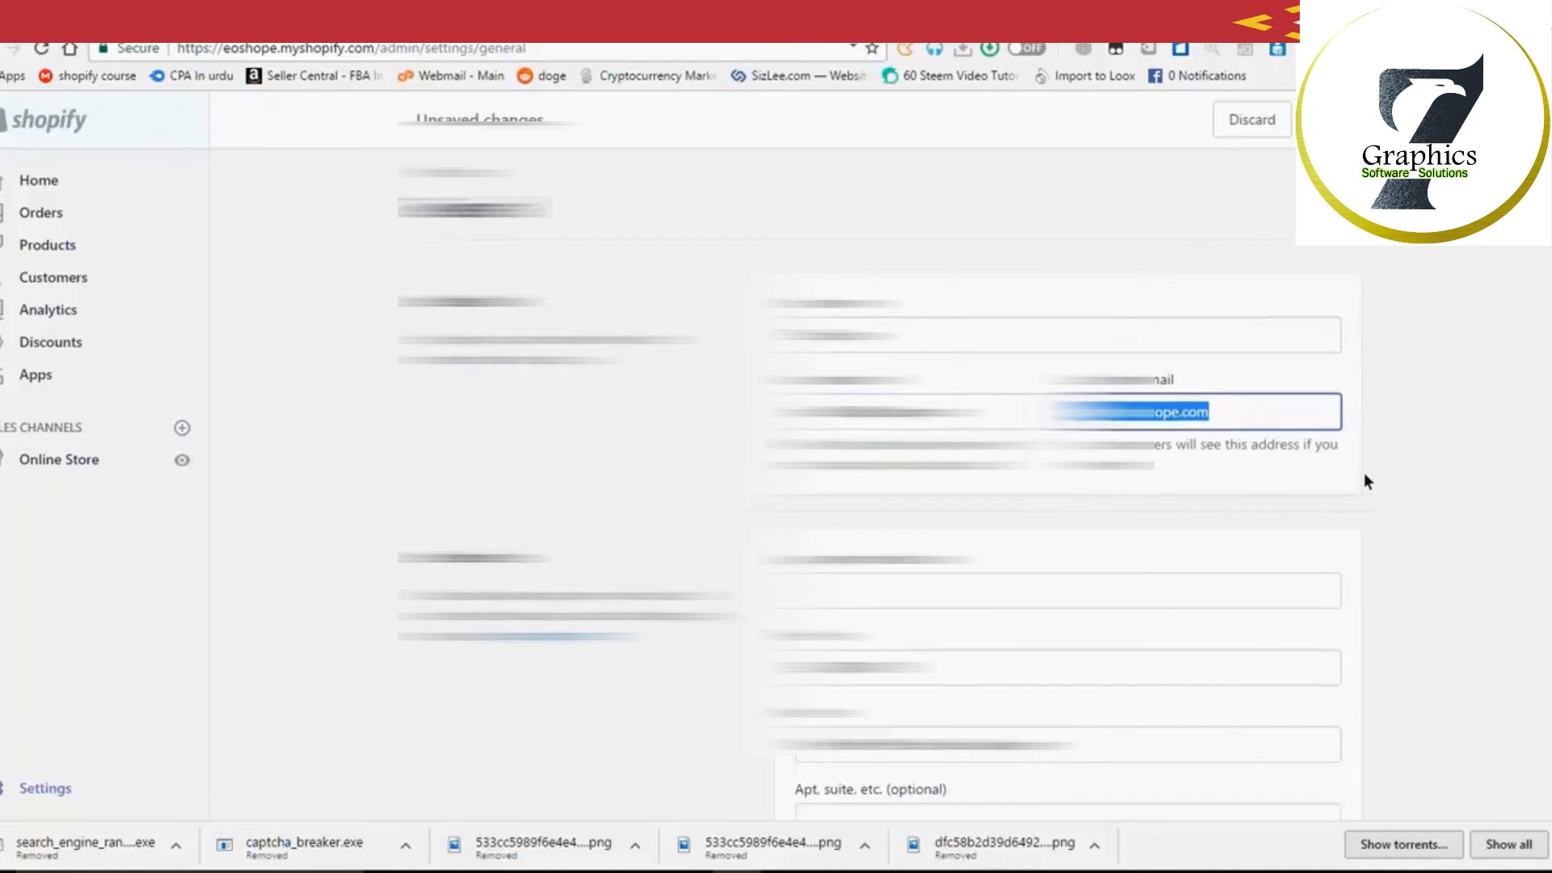
{"action": "left_click", "coordinate": [938, 408]}
{"action": "scroll", "coordinate": [1051, 485], "scroll_direction": "down", "scroll_amount": 1}
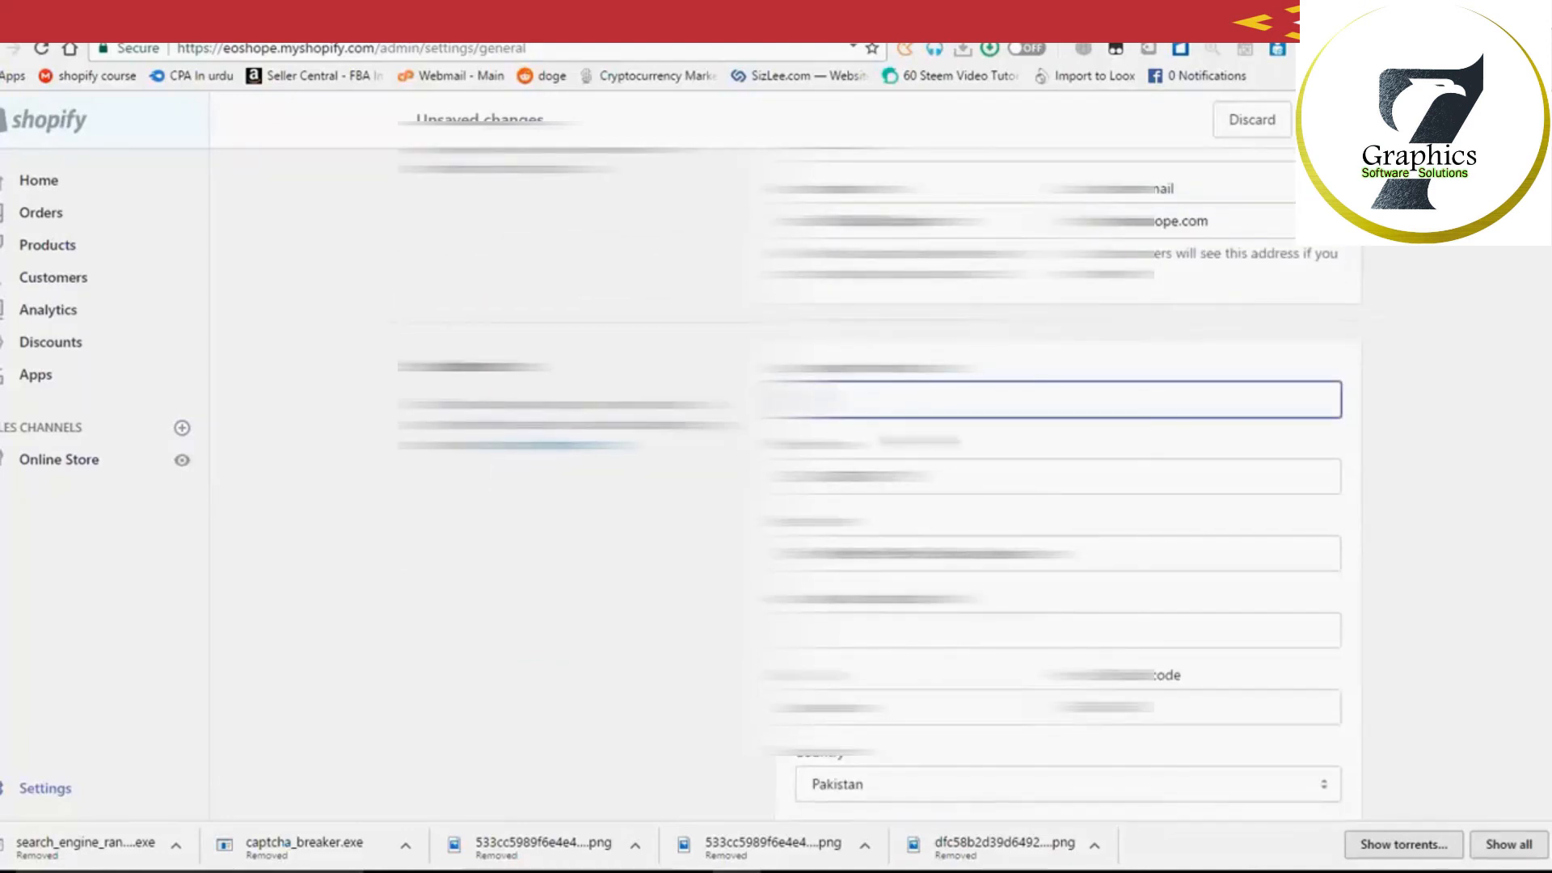
{"action": "scroll", "coordinate": [1051, 485], "scroll_direction": "down", "scroll_amount": 5}
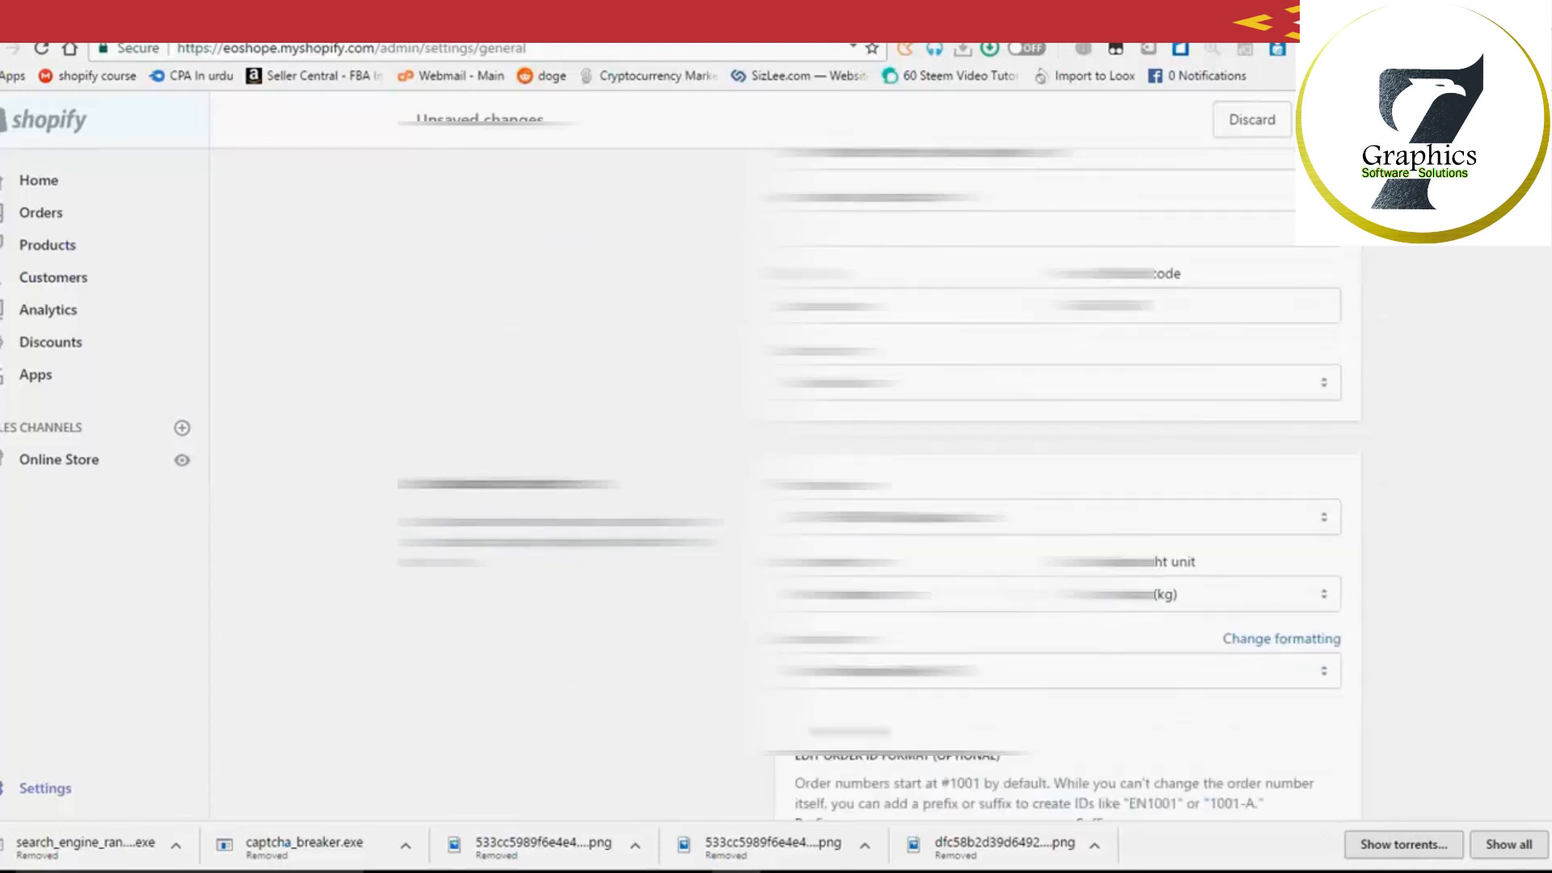
{"action": "scroll", "coordinate": [825, 689], "scroll_direction": "down", "scroll_amount": 2}
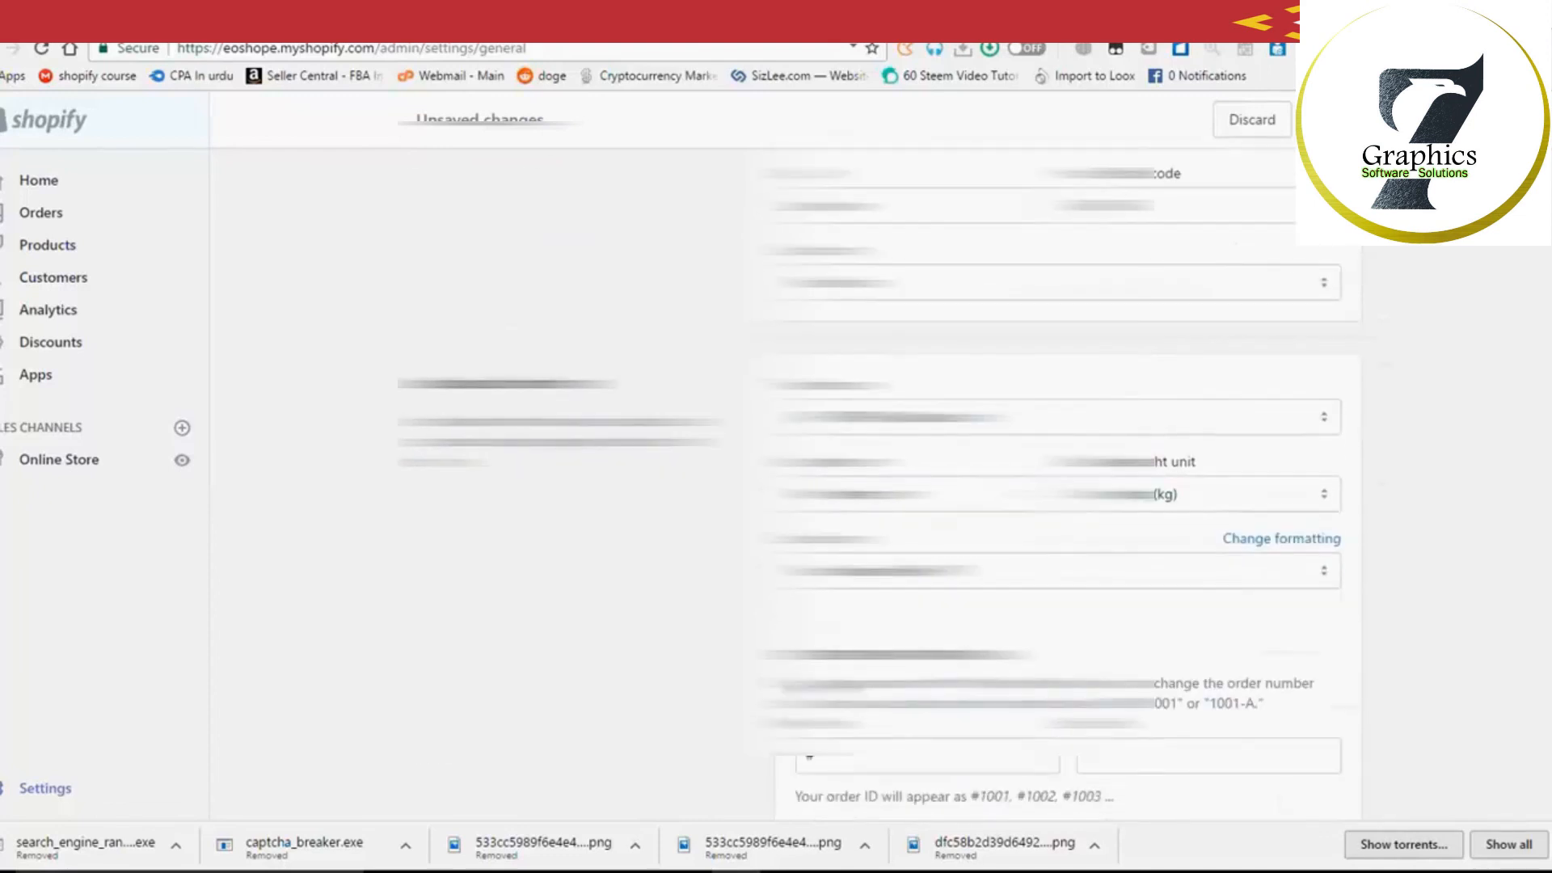
{"action": "left_click", "coordinate": [881, 473]}
{"action": "scroll", "coordinate": [1051, 283], "scroll_direction": "up", "scroll_amount": 15}
{"action": "scroll", "coordinate": [922, 421], "scroll_direction": "up", "scroll_amount": 4}
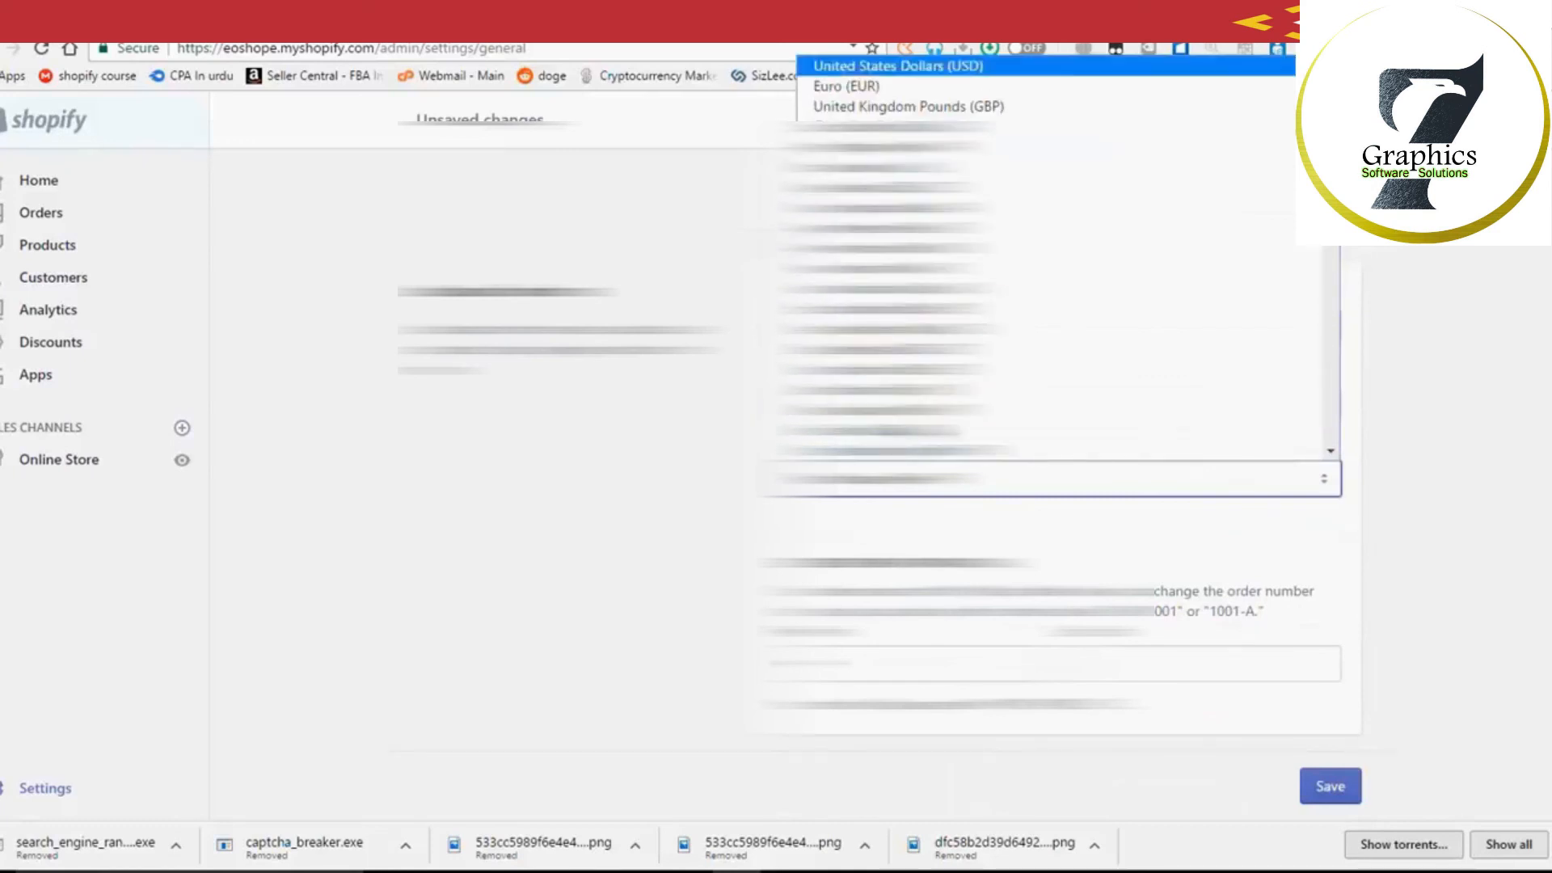
{"action": "left_click", "coordinate": [906, 67]}
Step: Save the updated General settings
{"action": "scroll", "coordinate": [1183, 561], "scroll_direction": "up", "scroll_amount": 1}
{"action": "scroll", "coordinate": [1182, 559], "scroll_direction": "up", "scroll_amount": 1}
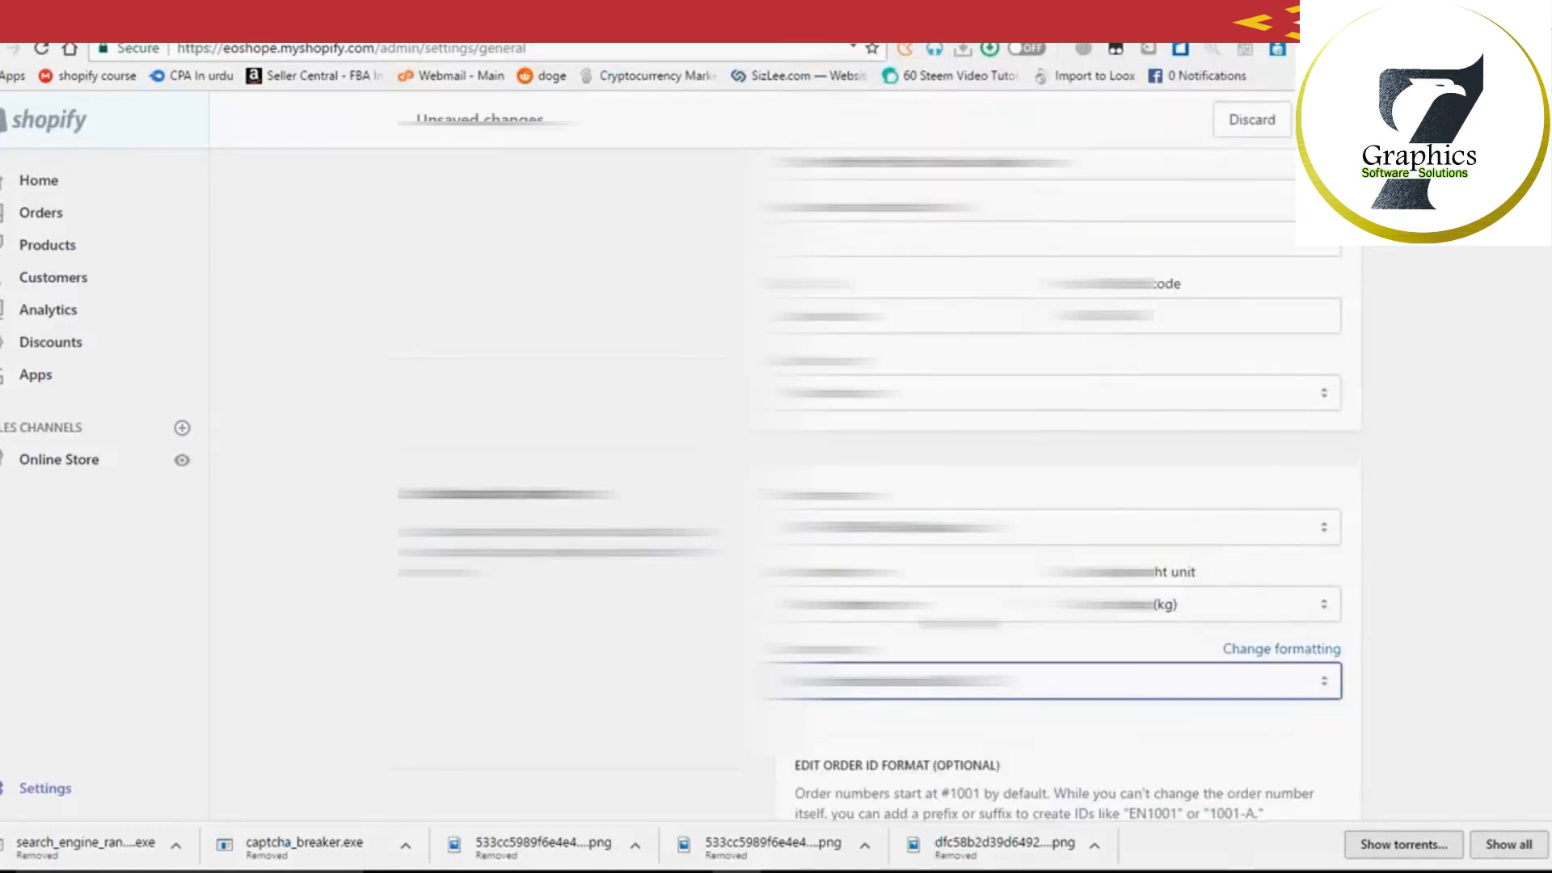
{"action": "scroll", "coordinate": [1294, 646], "scroll_direction": "down", "scroll_amount": 3}
{"action": "left_click", "coordinate": [1331, 786]}
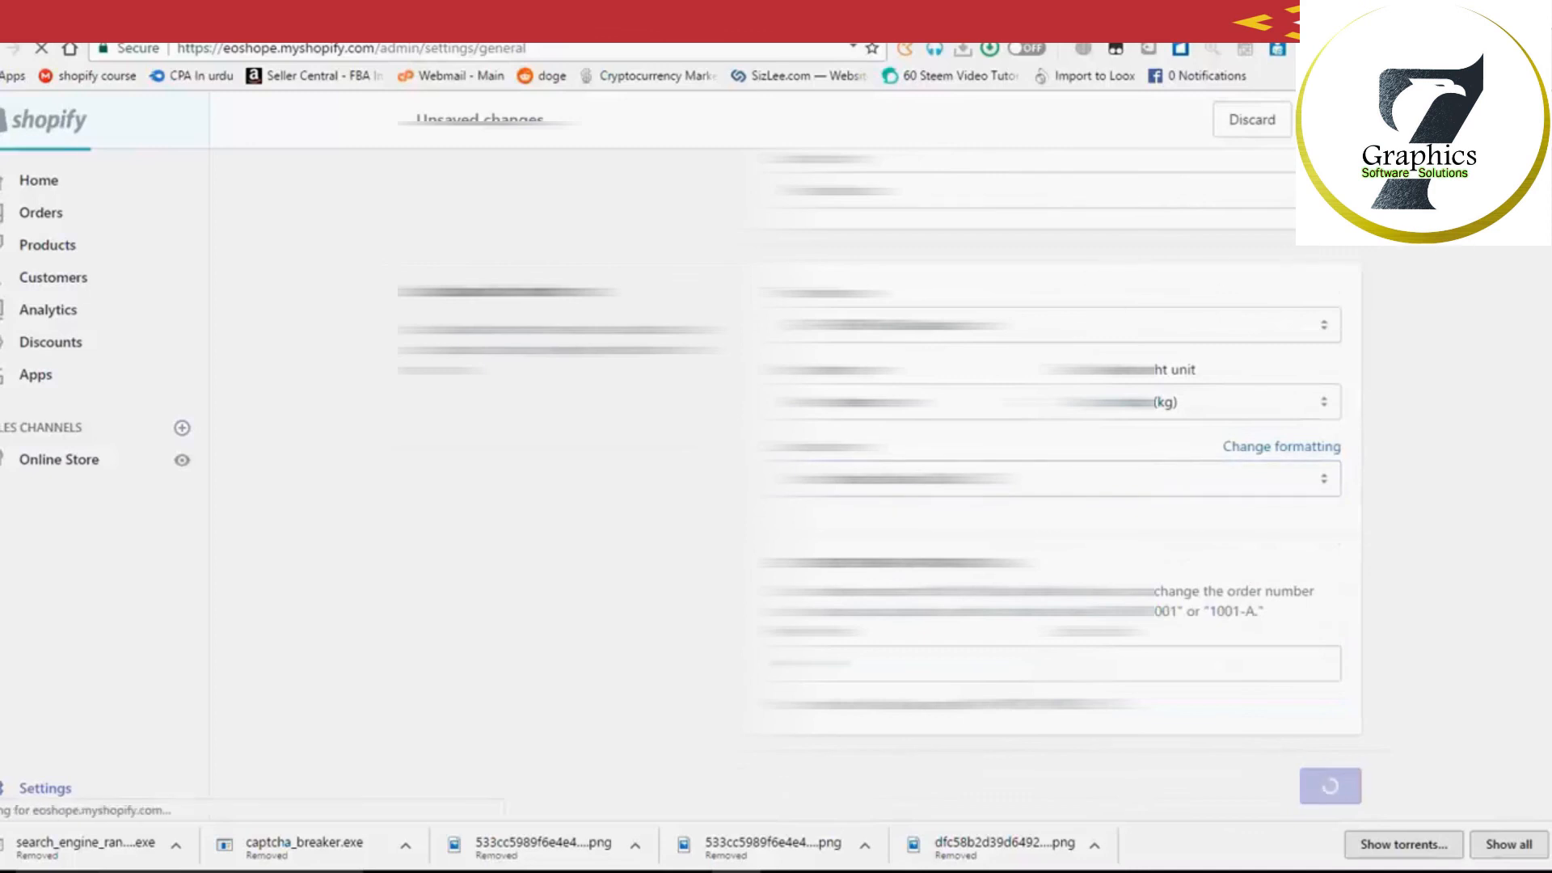